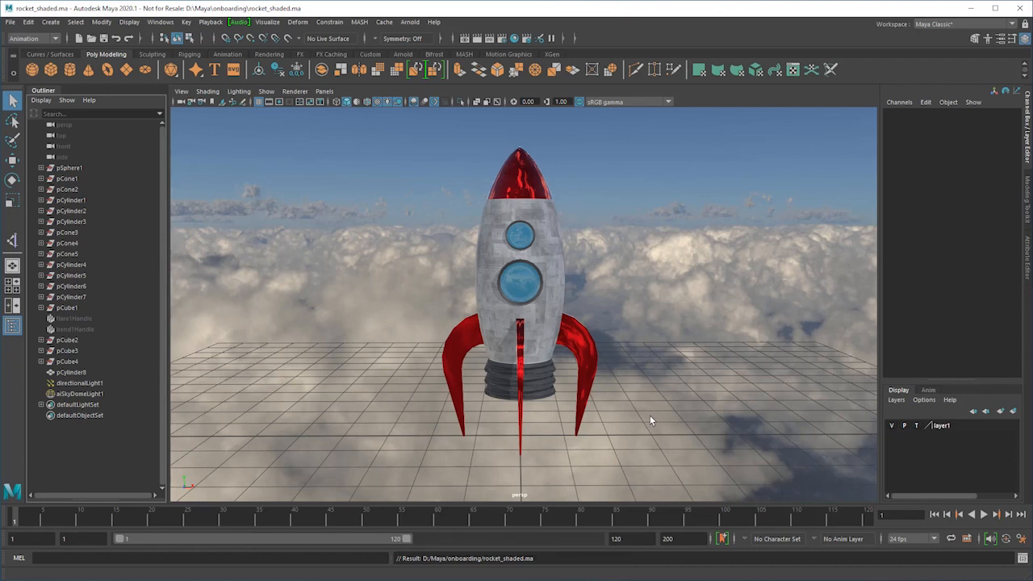
# - Delete the construction history of the combined rocket mesh
pyautogui.click(532, 308)
pyautogui.click(30, 22)
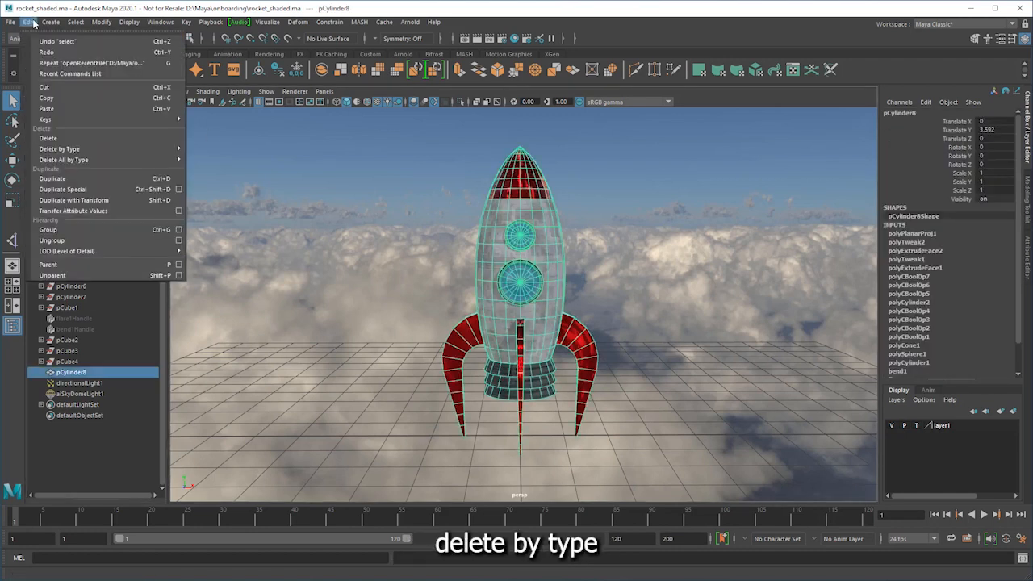
pyautogui.moveTo(145, 150)
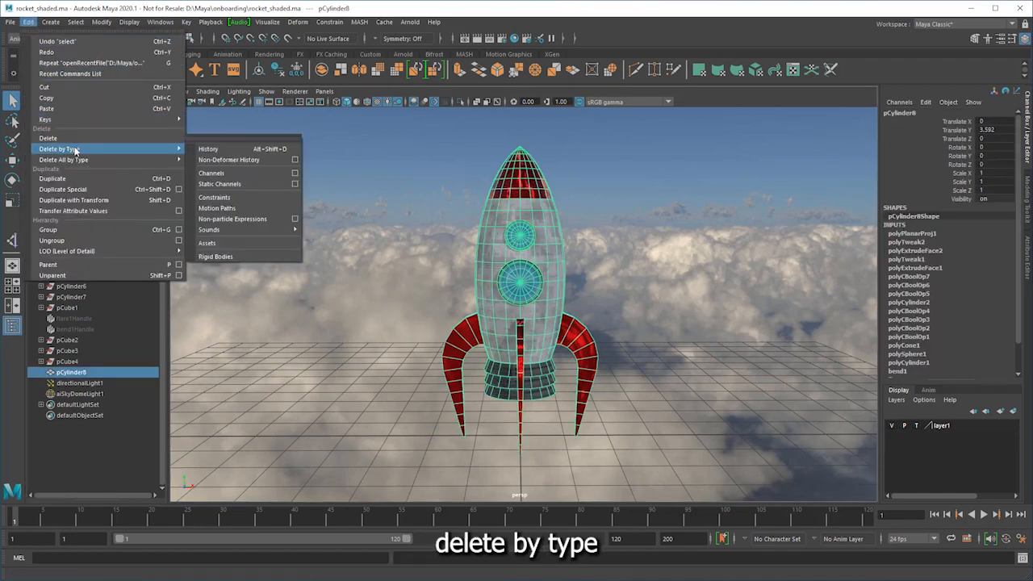
pyautogui.click(242, 150)
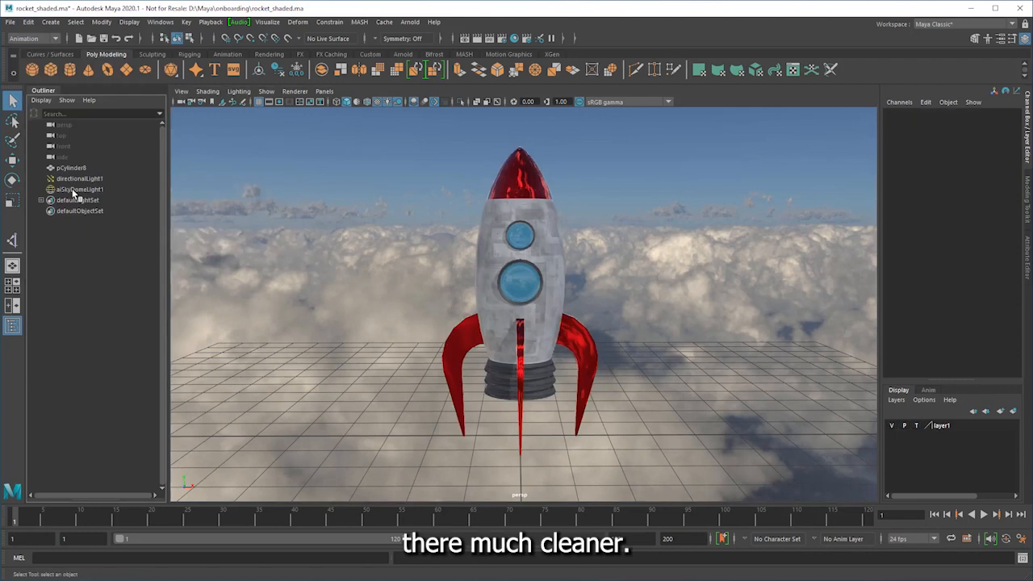
# - Rename the pCylinder8 mesh as rocket
pyautogui.doubleClick(73, 168)
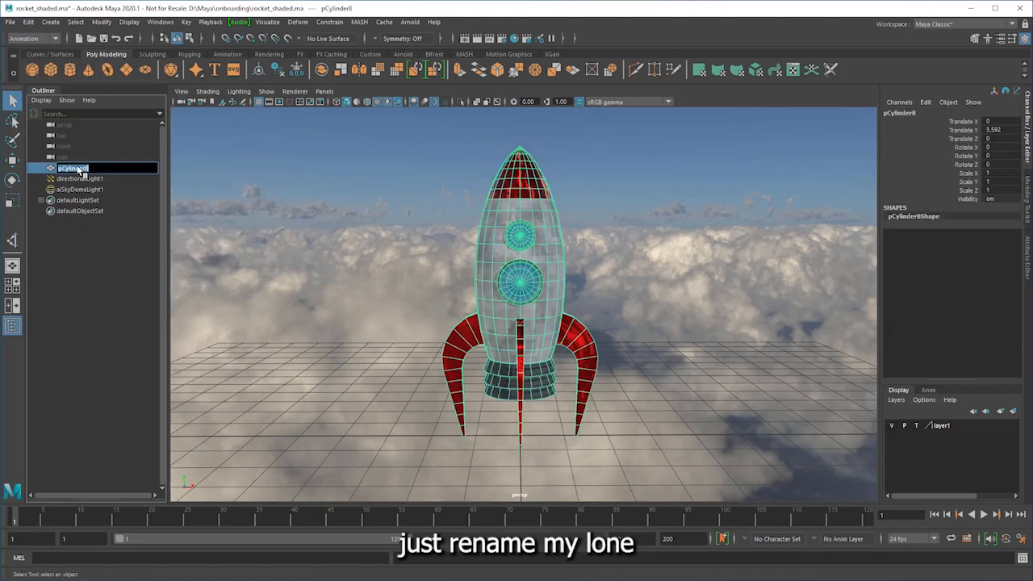
pyautogui.write('rocket')
pyautogui.press('Return')
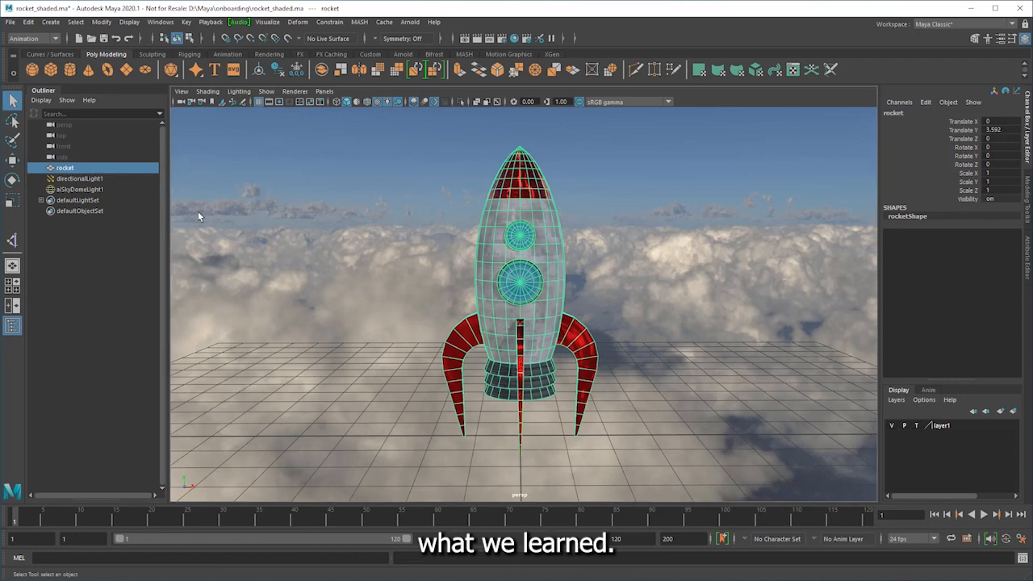
# - Key all of the rocket's channels at frame 1, and raise it to about 31.89 in Translate Y with a key at frame 20
pyautogui.press('s')
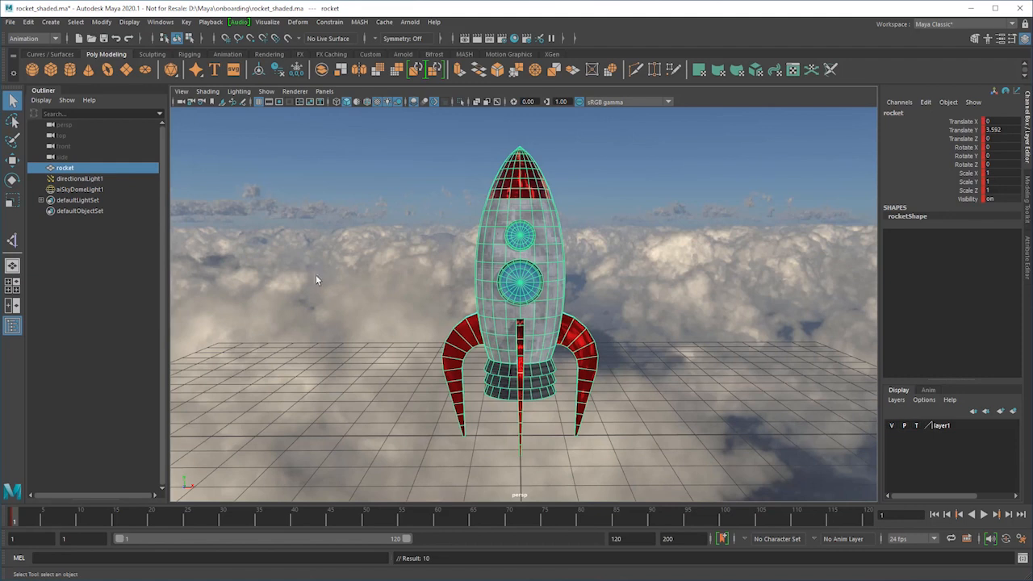
pyautogui.scroll(-5, 323, 266)
pyautogui.keyDown('alt'); pyautogui.moveTo(351, 242); pyautogui.dragTo(375, 380); pyautogui.keyUp('alt')
pyautogui.moveTo(75, 519); pyautogui.dragTo(151, 527)
pyautogui.press('w')
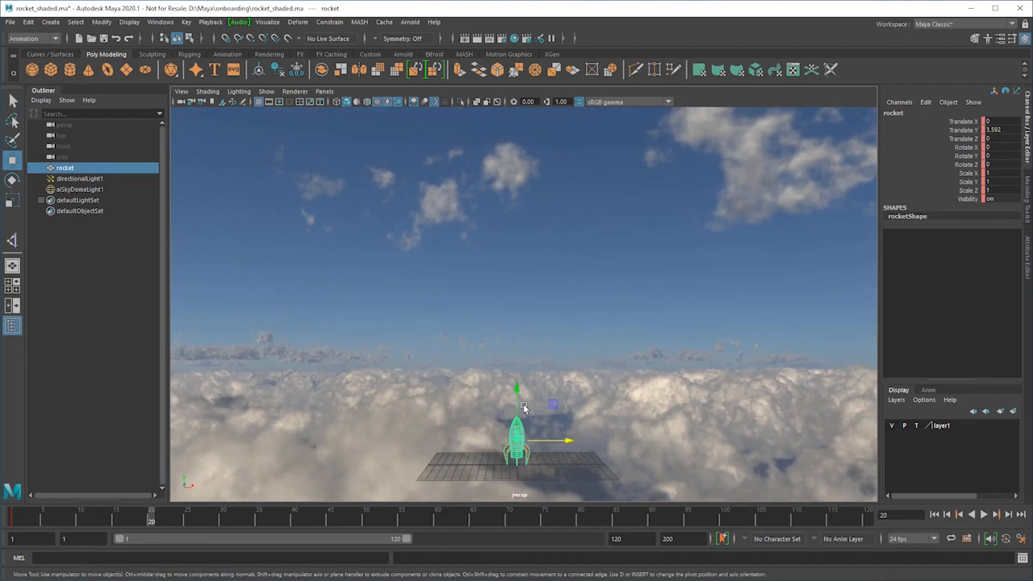
pyautogui.moveTo(517, 389); pyautogui.dragTo(548, 185)
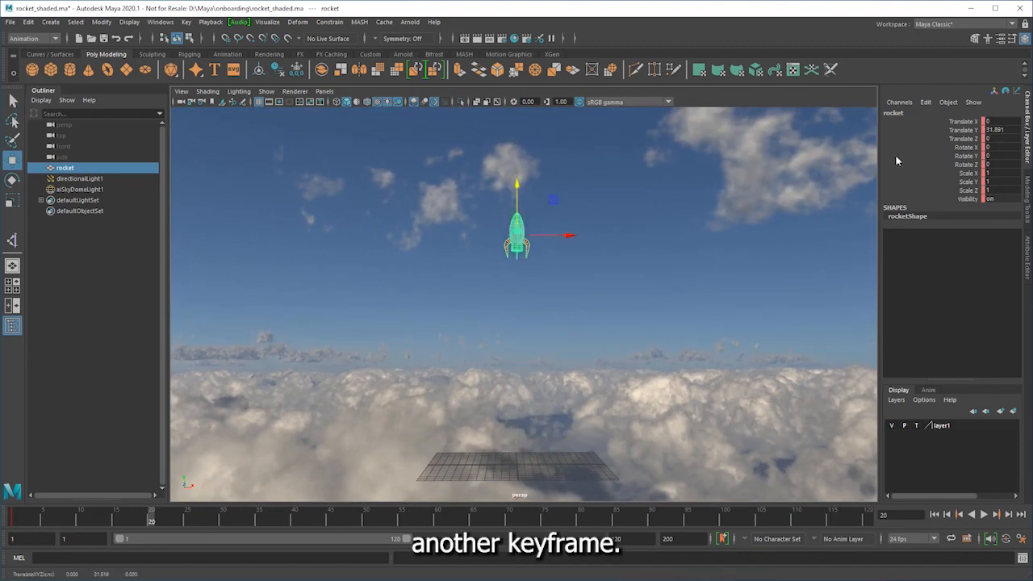
pyautogui.rightClick(962, 130)
pyautogui.click(928, 152)
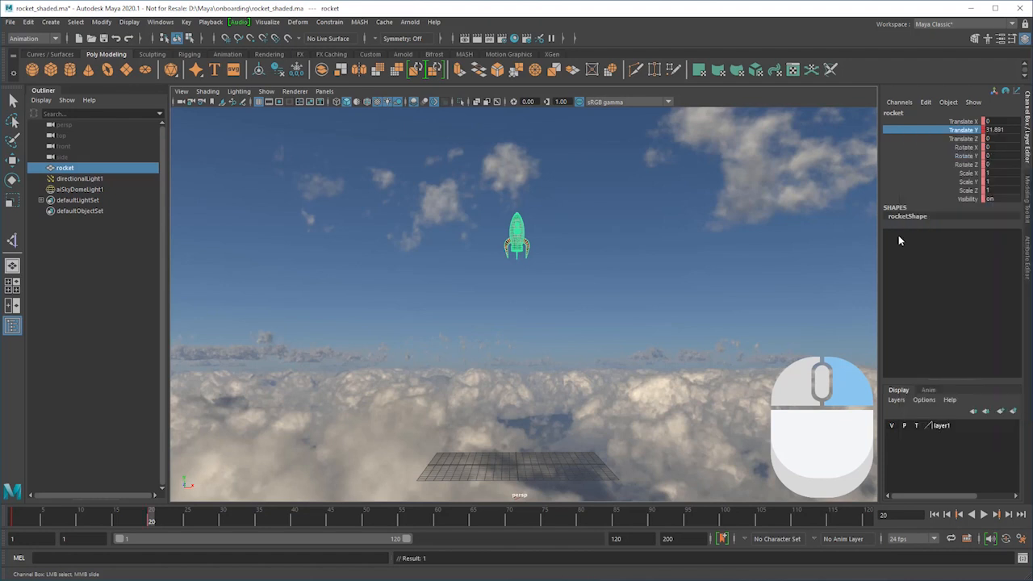
# - Deselect the rocket and play the launch animation from the first frame
pyautogui.click(789, 399)
pyautogui.press('q')
pyautogui.click(934, 515)
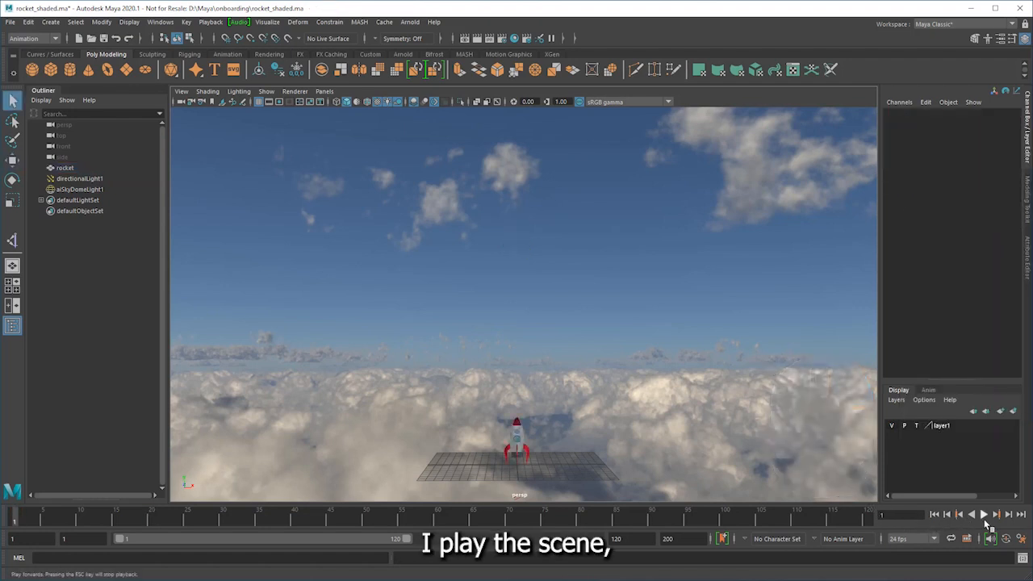
pyautogui.click(983, 517)
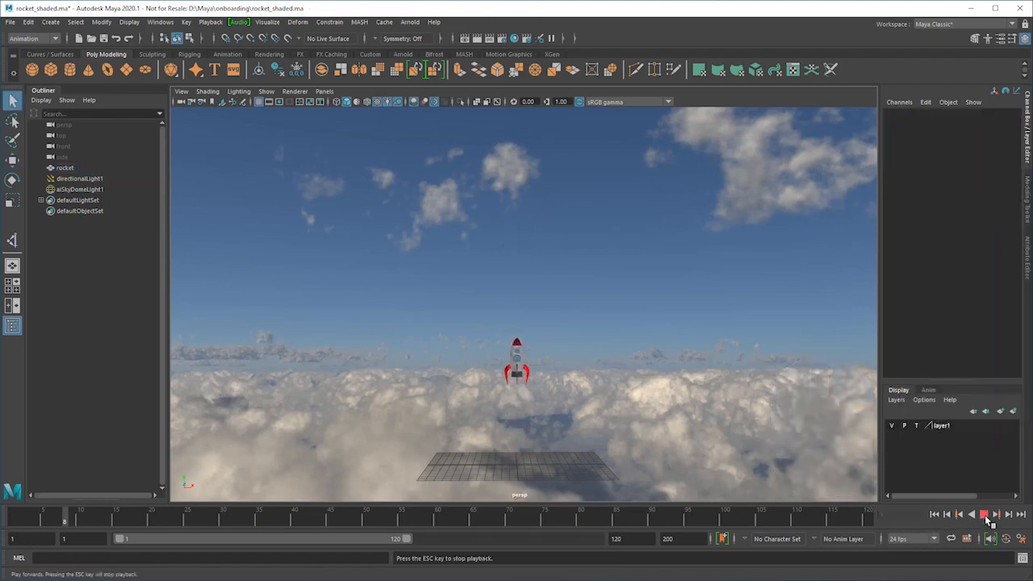
pyautogui.click(985, 515)
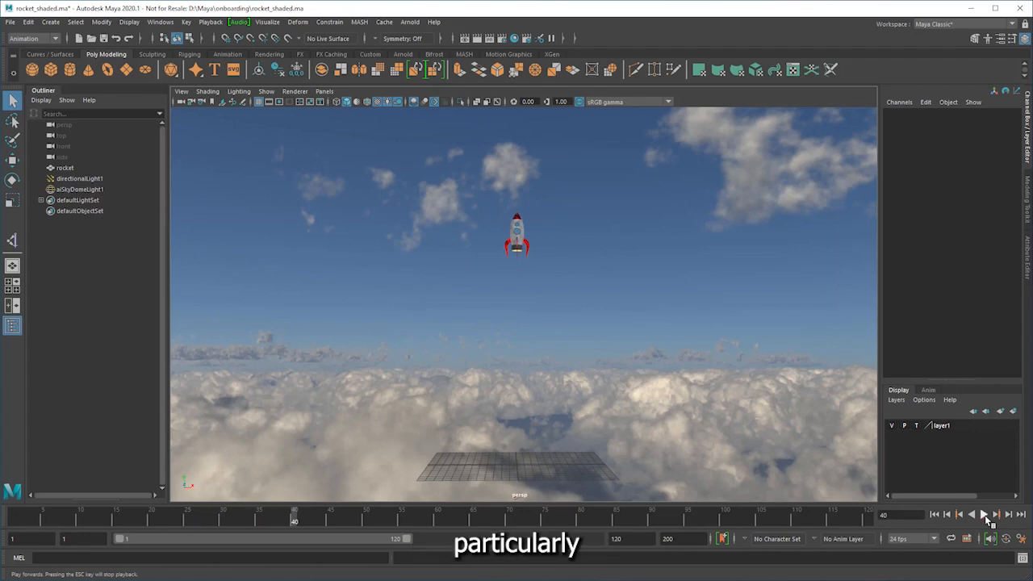
# - At frame 50, tilt the rocket and move it up along positive X, keying Translate X, Translate Y and Rotate Z
pyautogui.click(366, 520)
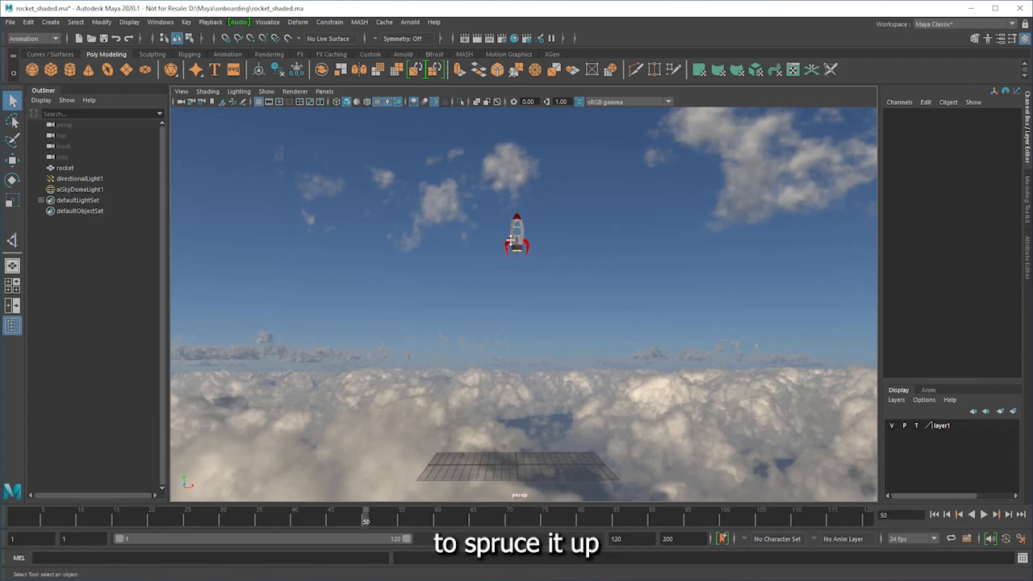
pyautogui.click(516, 238)
pyautogui.press('e')
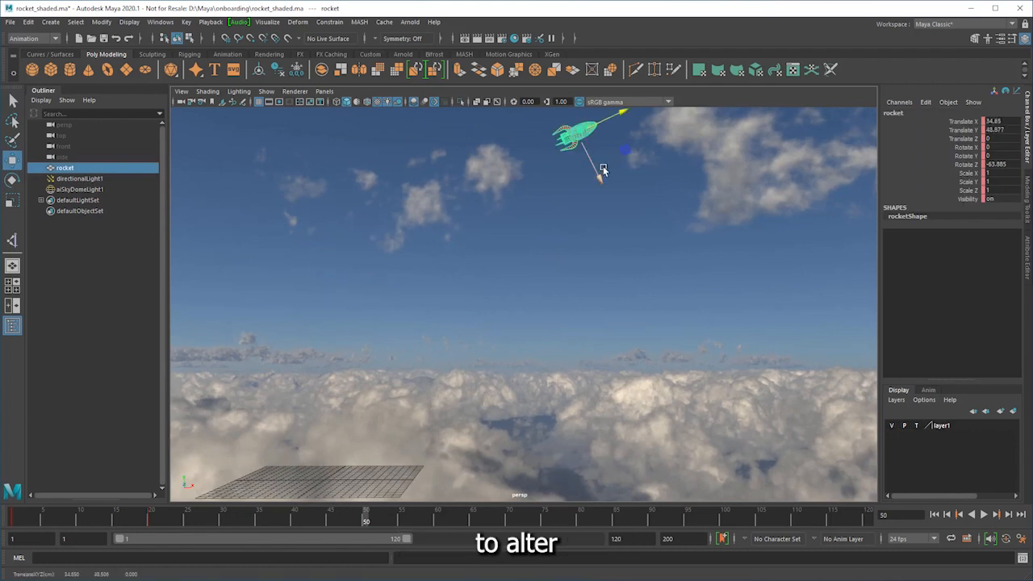
pyautogui.moveTo(588, 234); pyautogui.dragTo(572, 224)
pyautogui.press('w')
pyautogui.moveTo(657, 190); pyautogui.dragTo(666, 189)
pyautogui.moveTo(968, 121); pyautogui.dragTo(968, 130)
pyautogui.keyDown('ctrl'); pyautogui.click(968, 165); pyautogui.keyUp('ctrl')
pyautogui.rightClick(968, 166)
pyautogui.click(940, 189)
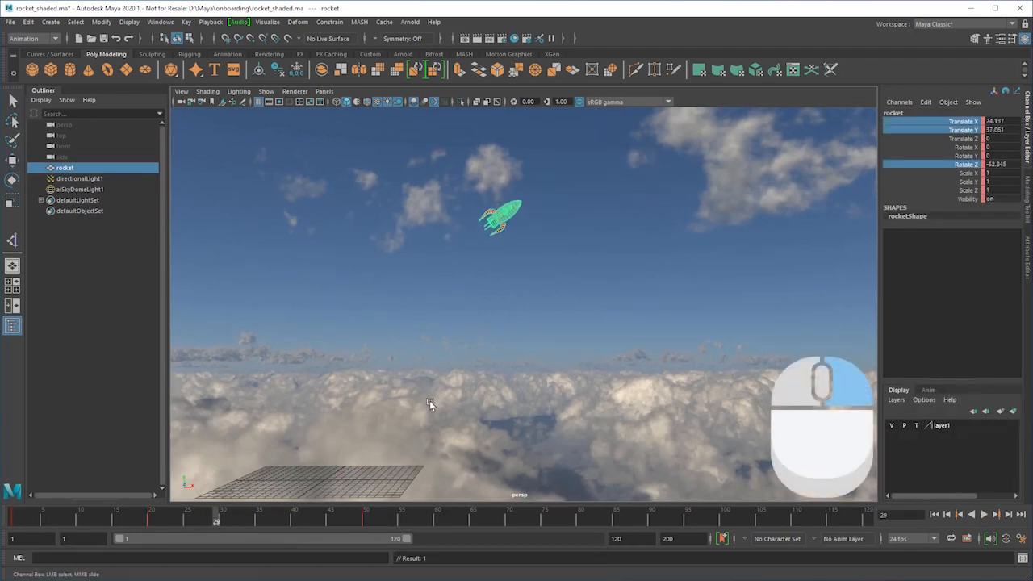
# - Tilt the rocket further at frame 29 with a Rotate Z key, and play the animation from the first frame
pyautogui.press('e')
pyautogui.moveTo(502, 264); pyautogui.dragTo(485, 260)
pyautogui.rightClick(969, 165)
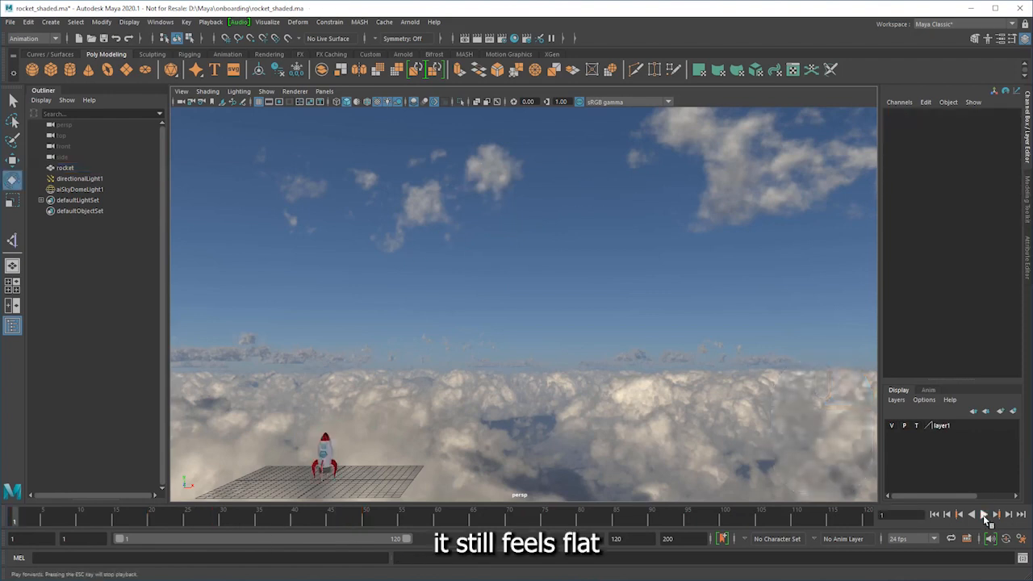
pyautogui.click(985, 515)
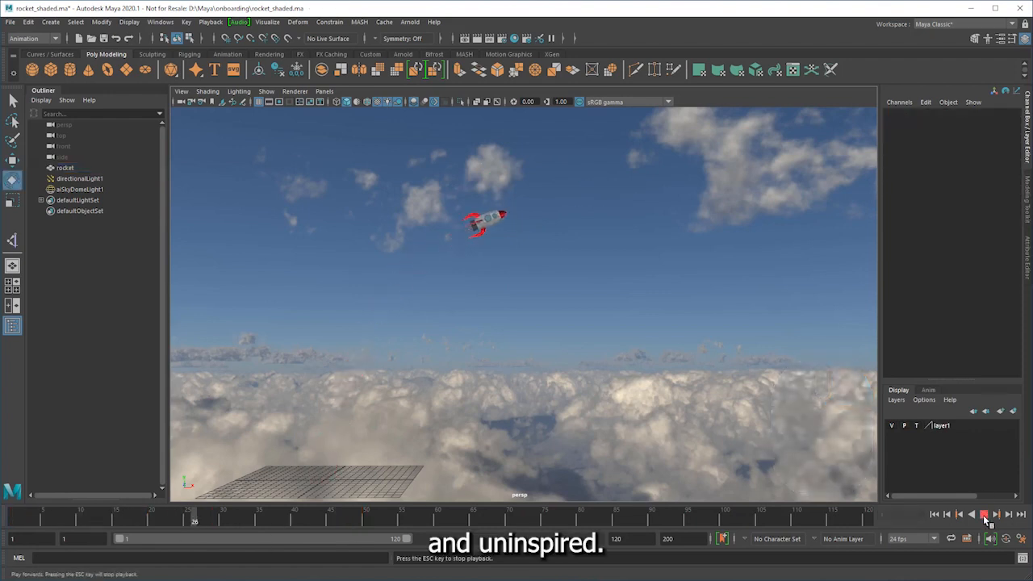
pyautogui.click(984, 515)
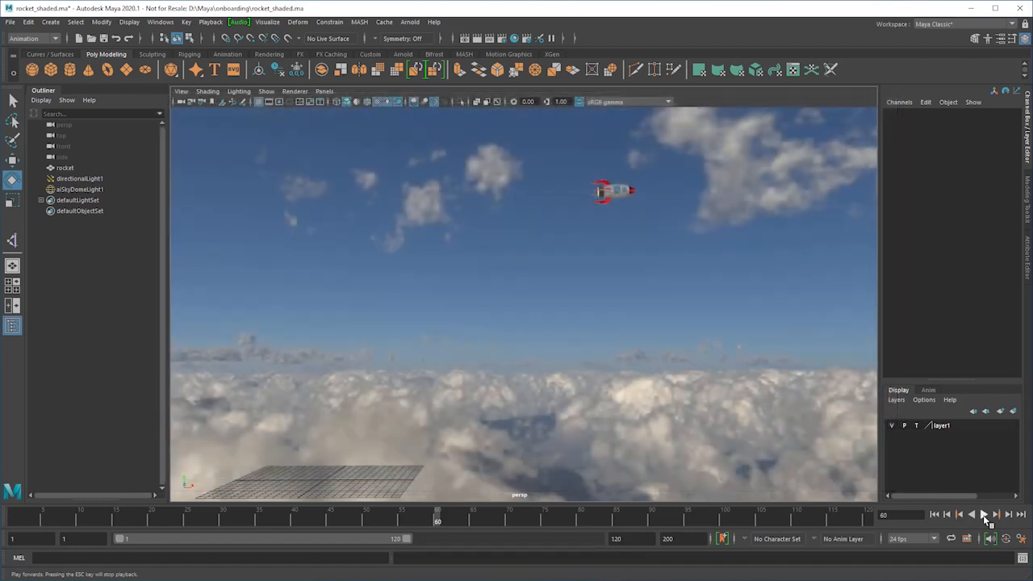
# - Shift the rocket's whole range of flight keys later on the timeline, leaving empty frames before liftoff
pyautogui.click(613, 191)
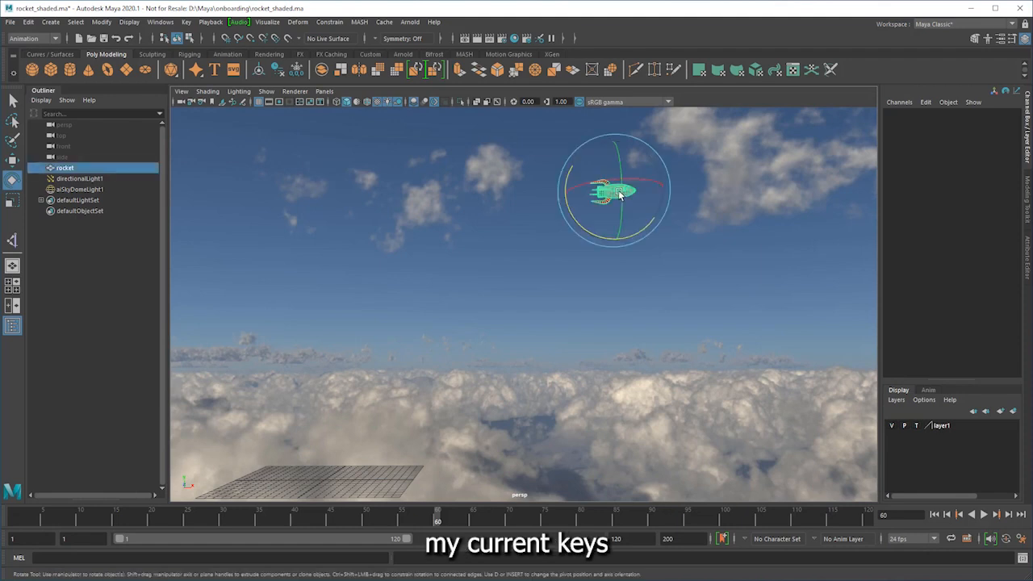
pyautogui.keyDown('shift'); pyautogui.moveTo(426, 526); pyautogui.dragTo(15, 522); pyautogui.keyUp('shift')
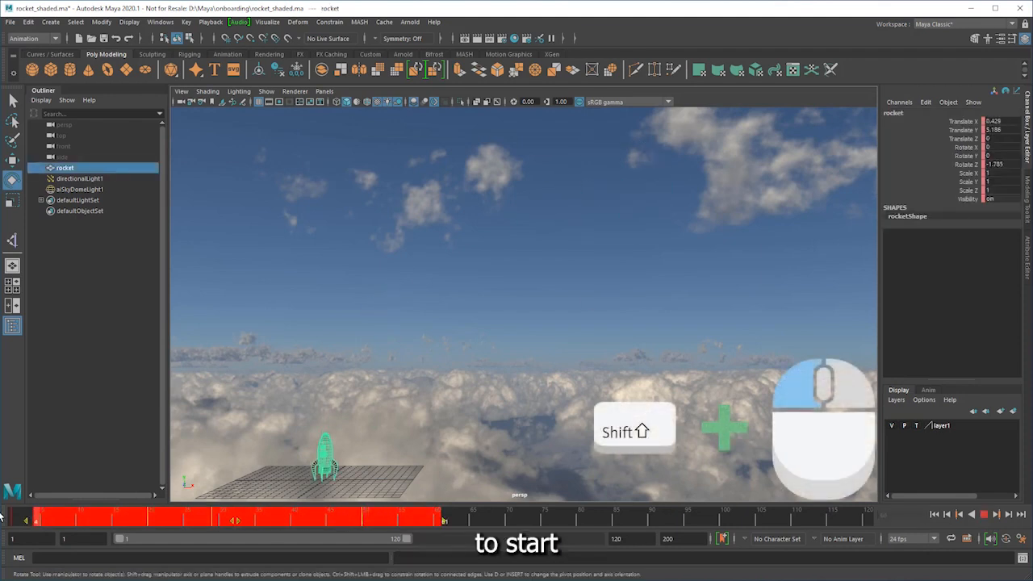
pyautogui.moveTo(224, 522); pyautogui.dragTo(557, 528)
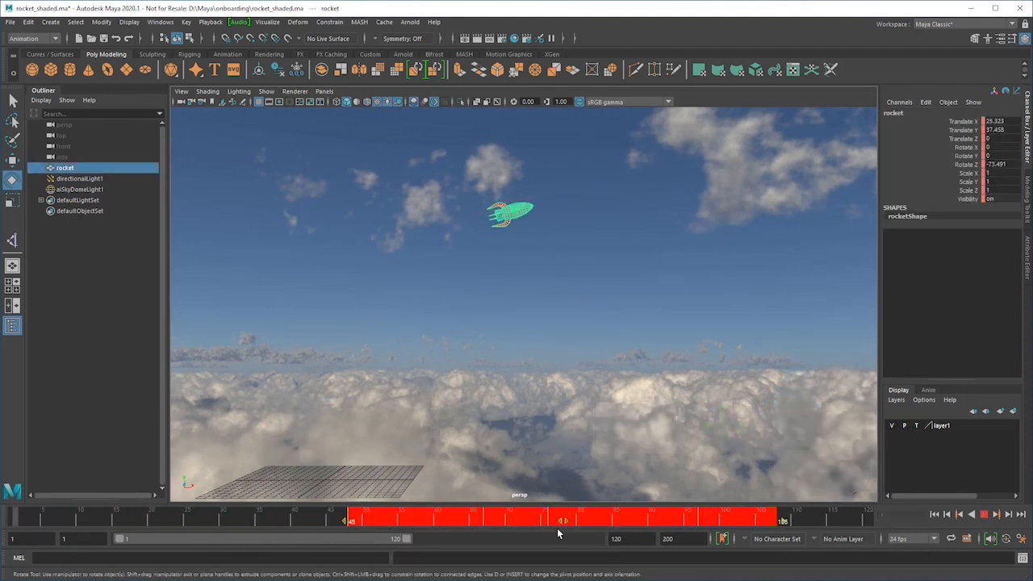
pyautogui.click(348, 377)
# - Return to frame 1, select the rocket and move its flight keys earlier so they start at about frame 26
pyautogui.moveTo(452, 516); pyautogui.dragTo(14, 517)
pyautogui.keyDown('alt'); pyautogui.moveTo(317, 420); pyautogui.dragTo(592, 291, button='middle'); pyautogui.keyUp('alt')
pyautogui.scroll(5, 575, 343)
pyautogui.scroll(4, 593, 291)
pyautogui.keyDown('alt'); pyautogui.moveTo(592, 291); pyautogui.dragTo(553, 290); pyautogui.keyUp('alt')
pyautogui.scroll(3, 600, 271)
pyautogui.press('q')
pyautogui.click(545, 277)
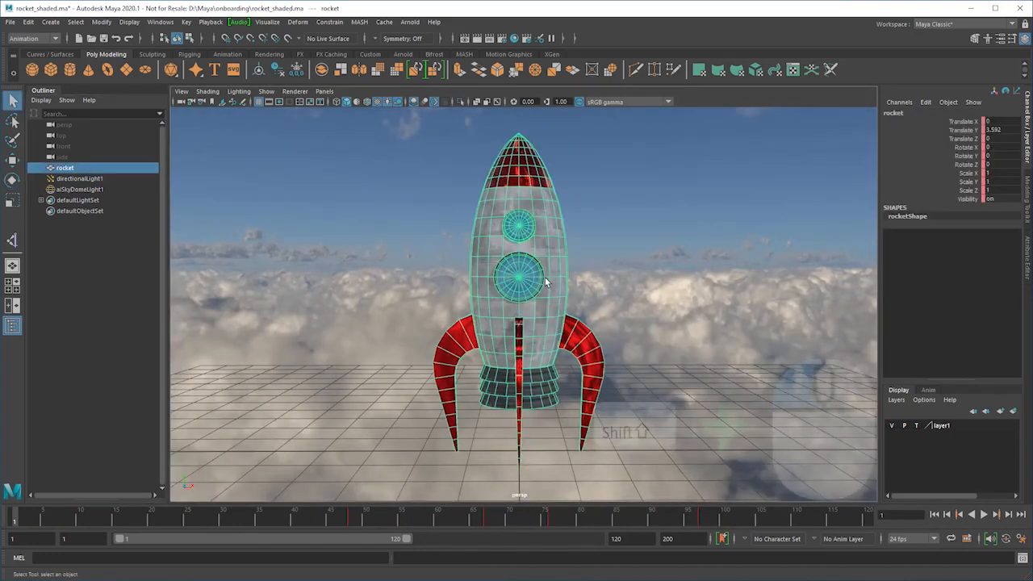
pyautogui.keyDown('shift'); pyautogui.moveTo(715, 520); pyautogui.dragTo(351, 512); pyautogui.keyUp('shift')
pyautogui.moveTo(531, 520); pyautogui.dragTo(374, 523)
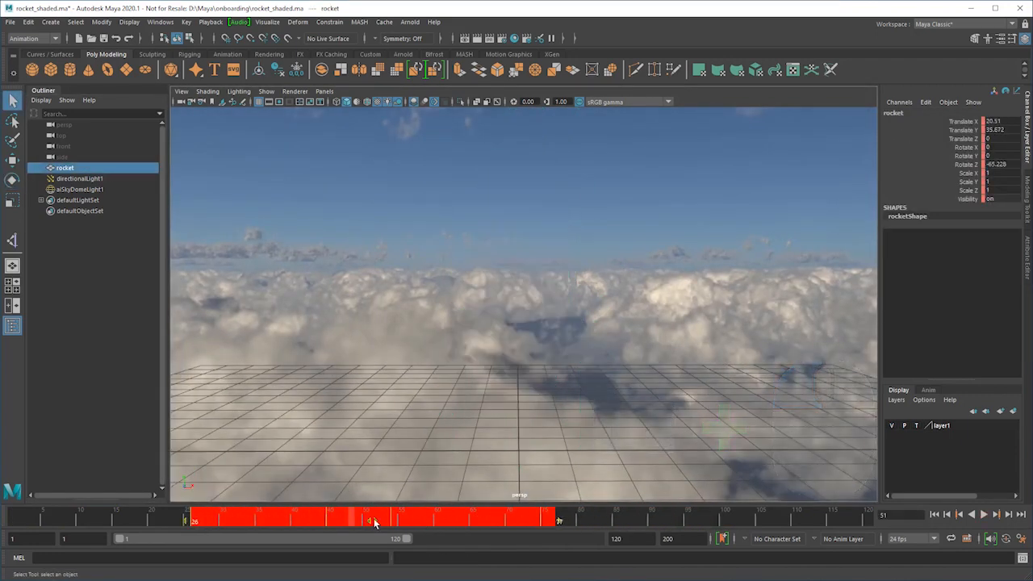
# - Add a nonlinear Squash deformer to the rocket and lower its Factor to about -0.56
pyautogui.click(147, 518)
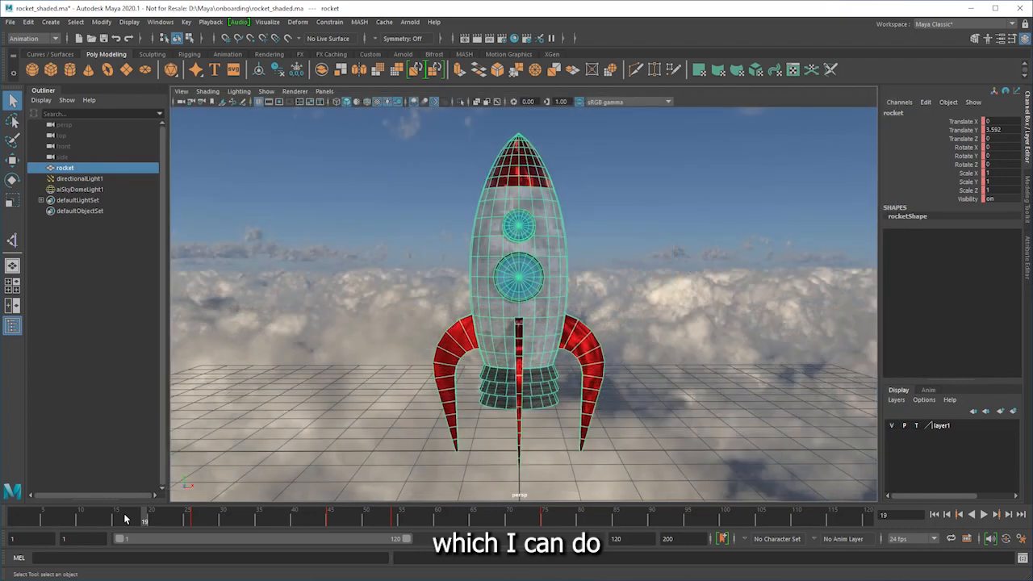
pyautogui.click(297, 21)
pyautogui.moveTo(371, 194)
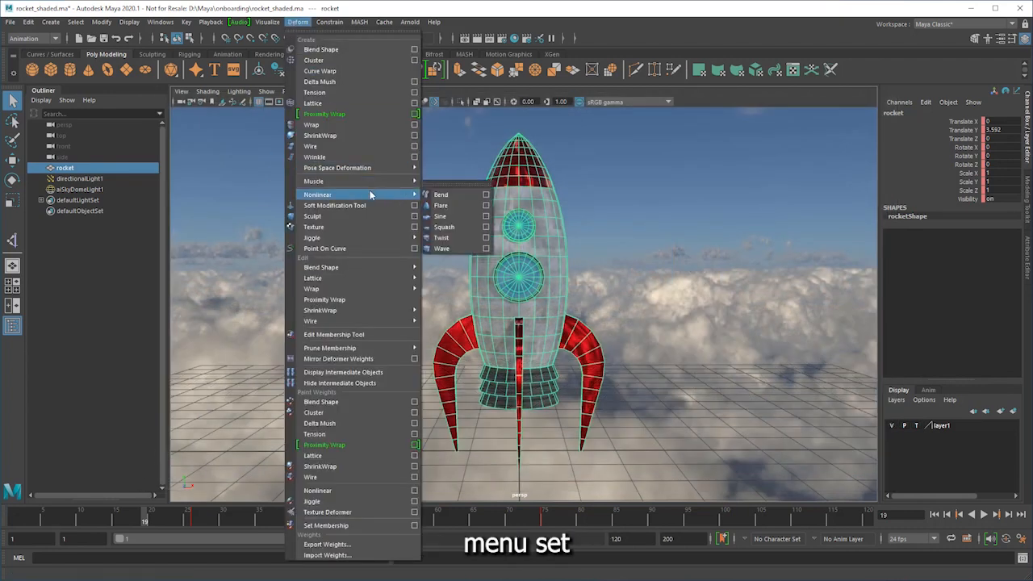
pyautogui.click(474, 231)
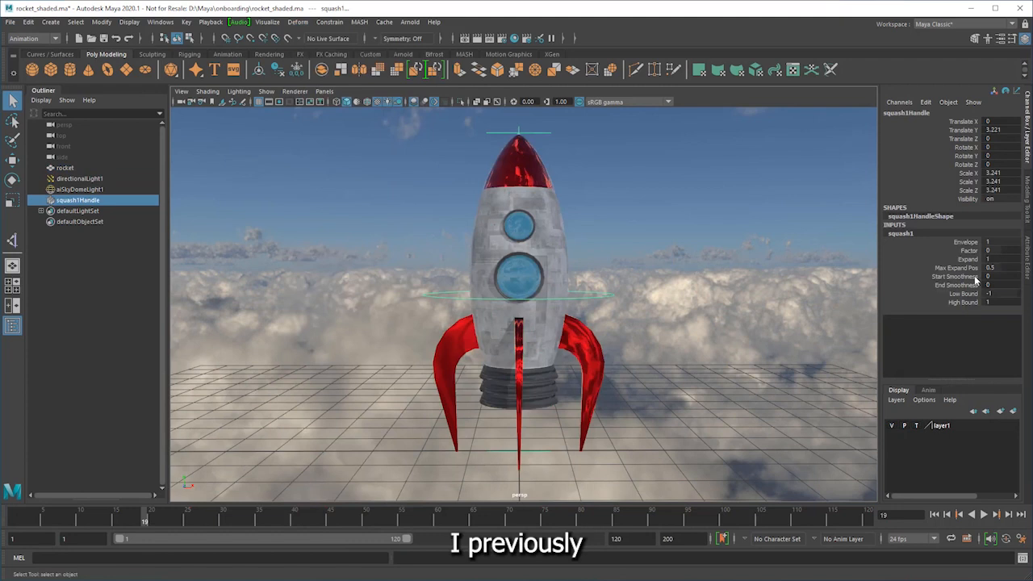
pyautogui.click(1025, 272)
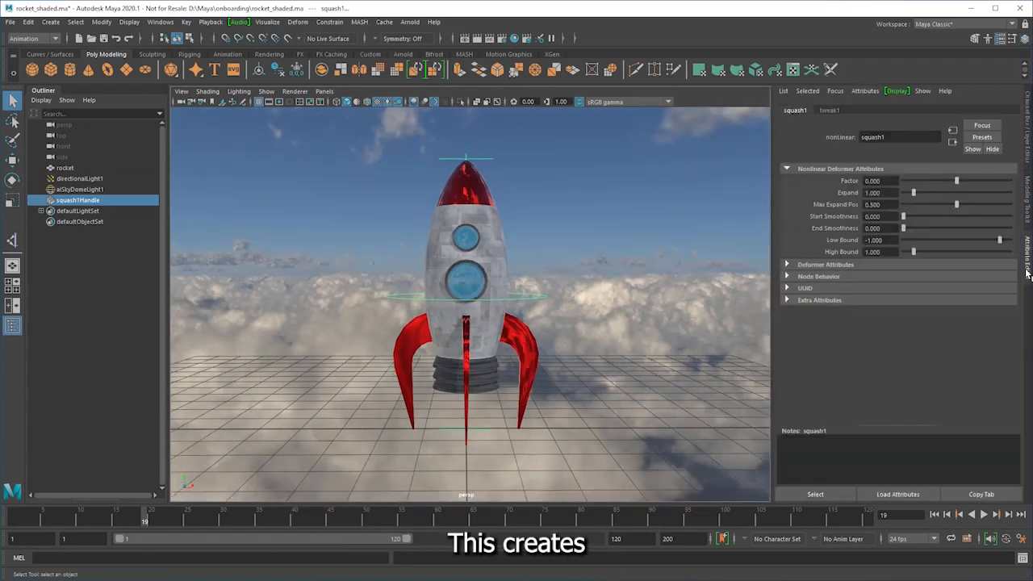
pyautogui.moveTo(956, 181)
pyautogui.mouseDown()
pyautogui.moveTo(965, 182)
pyautogui.moveTo(953, 184)
pyautogui.mouseUp()
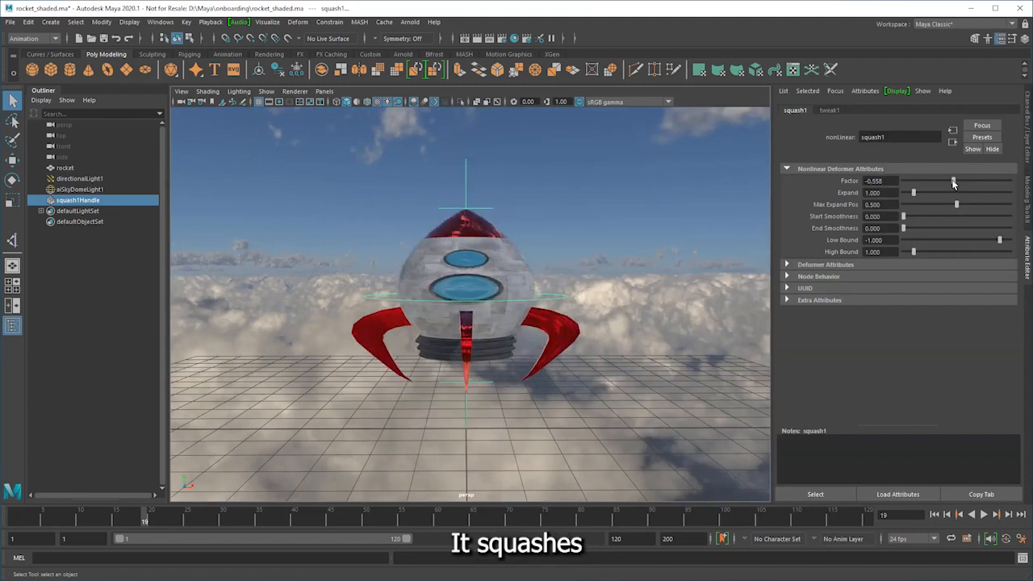
# - Move the squash handle down to the rocket's base and stretch it vertically to a Y scale of about 6.43
pyautogui.click(572, 298)
pyautogui.press('w')
pyautogui.moveTo(467, 242); pyautogui.dragTo(478, 333)
pyautogui.press('r')
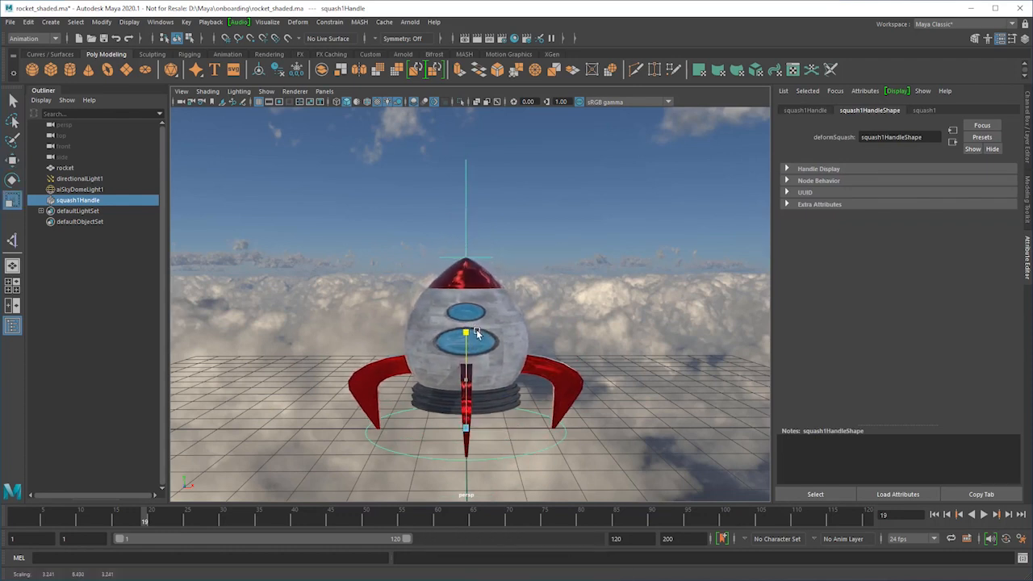
# - Try a stronger squash by lowering the deformer's Factor to about -1.17
pyautogui.click(924, 109)
pyautogui.press('q')
pyautogui.moveTo(957, 182); pyautogui.dragTo(949, 183)
pyautogui.moveTo(958, 184); pyautogui.dragTo(950, 185)
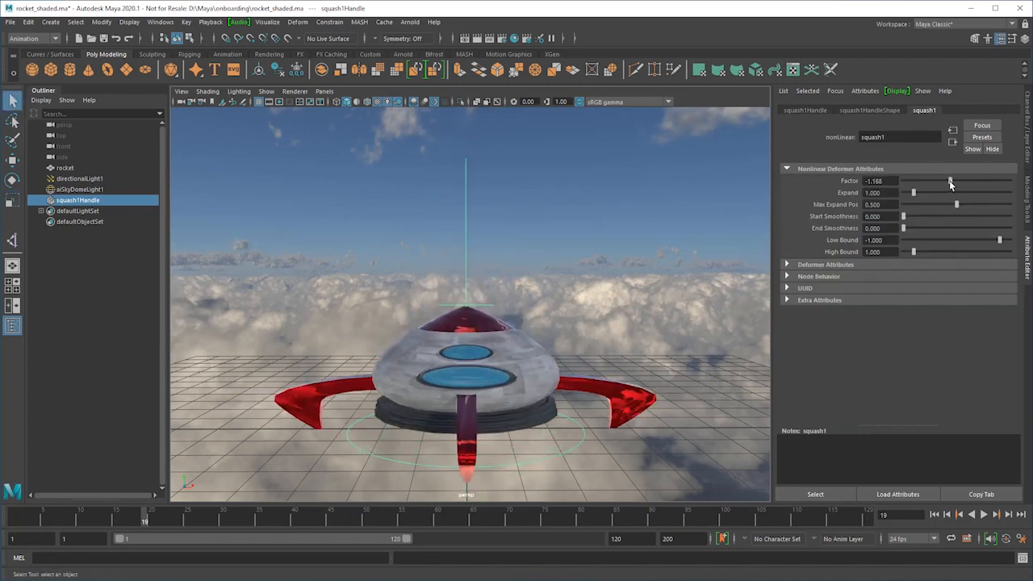
# - Set the squash Factor to 0 at frame 1 and key it
pyautogui.moveTo(31, 517); pyautogui.dragTo(2, 518)
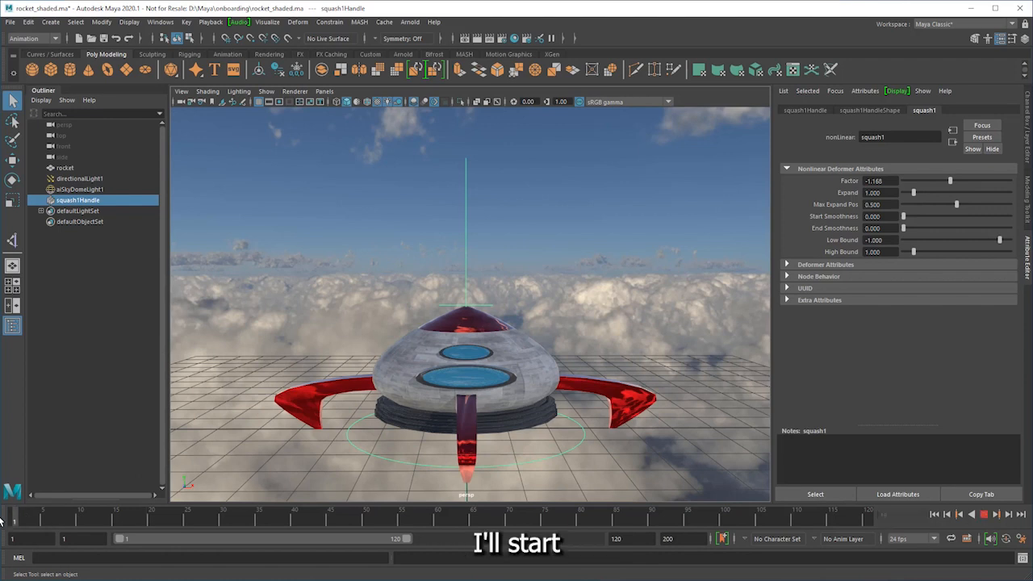
pyautogui.click(878, 181)
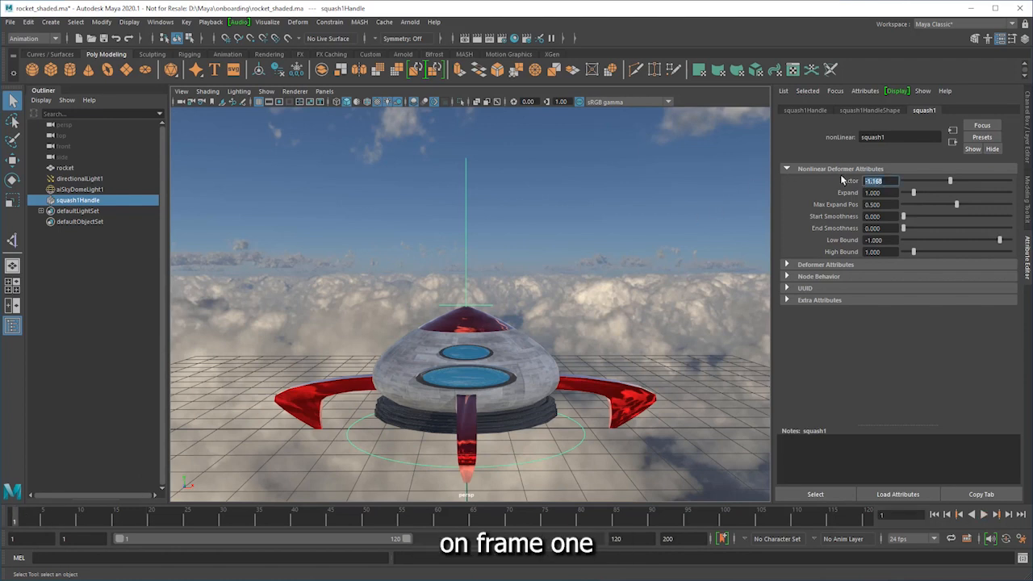
pyautogui.write('0')
pyautogui.press('Return')
pyautogui.moveTo(851, 186); pyautogui.dragTo(865, 203, button='right')
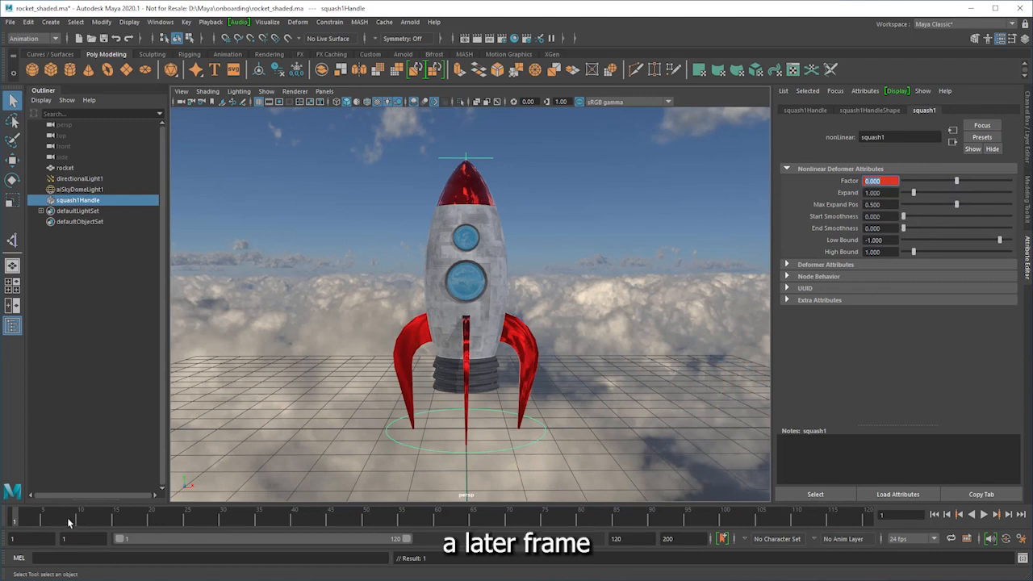
# - Lower the squash Factor to about -0.56 at frame 10 and key it
pyautogui.moveTo(957, 184); pyautogui.dragTo(953, 184)
pyautogui.rightClick(856, 187)
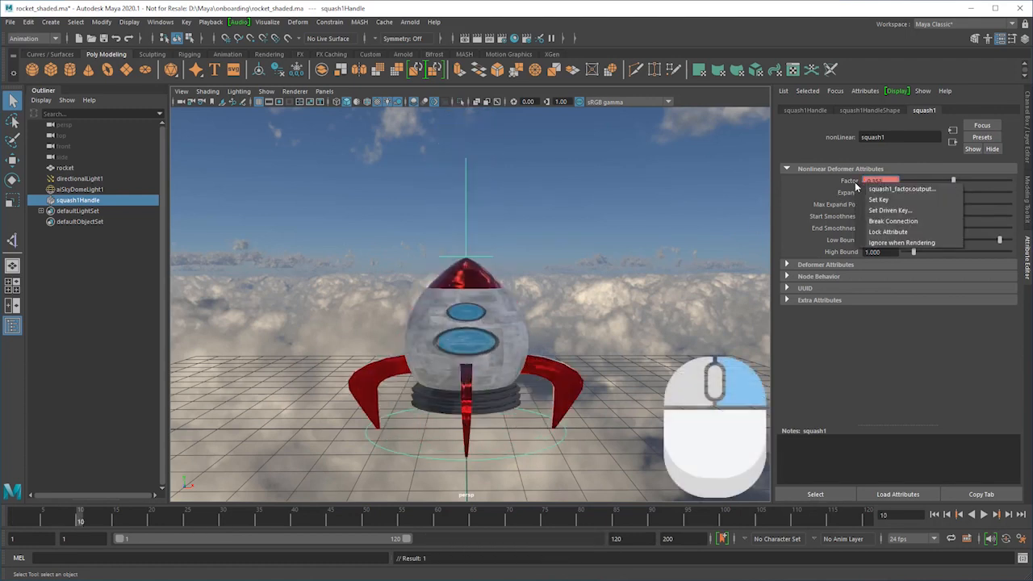
pyautogui.click(871, 200)
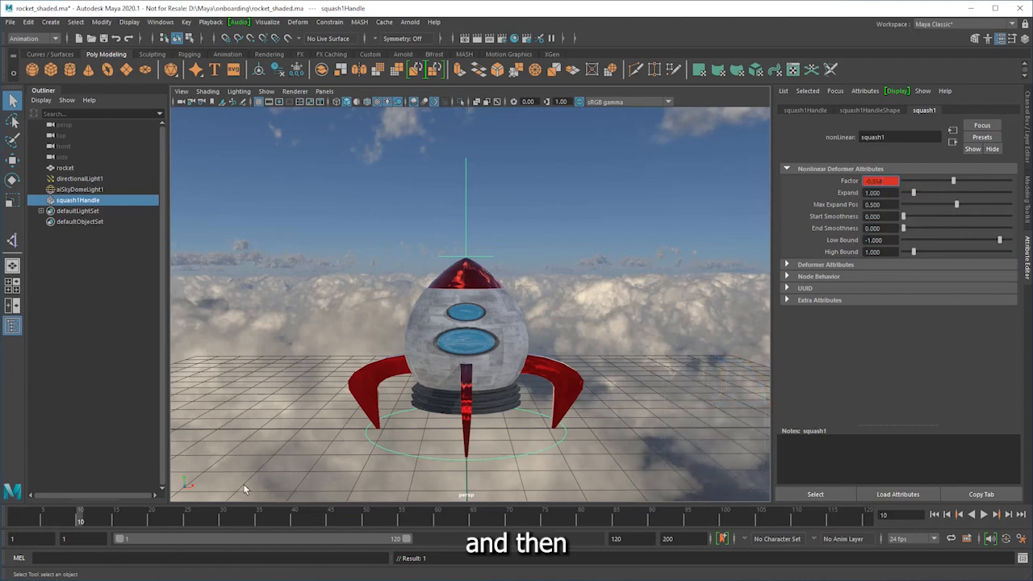
# - Set the squash Factor to 0 at frame 27, key it, and select the deformer node to show its keys
pyautogui.moveTo(94, 518)
pyautogui.mouseDown()
pyautogui.moveTo(219, 523)
pyautogui.moveTo(202, 523)
pyautogui.mouseUp()
pyautogui.moveTo(888, 182); pyautogui.dragTo(797, 181)
pyautogui.press('Return')
pyautogui.rightClick(851, 183)
pyautogui.click(866, 200)
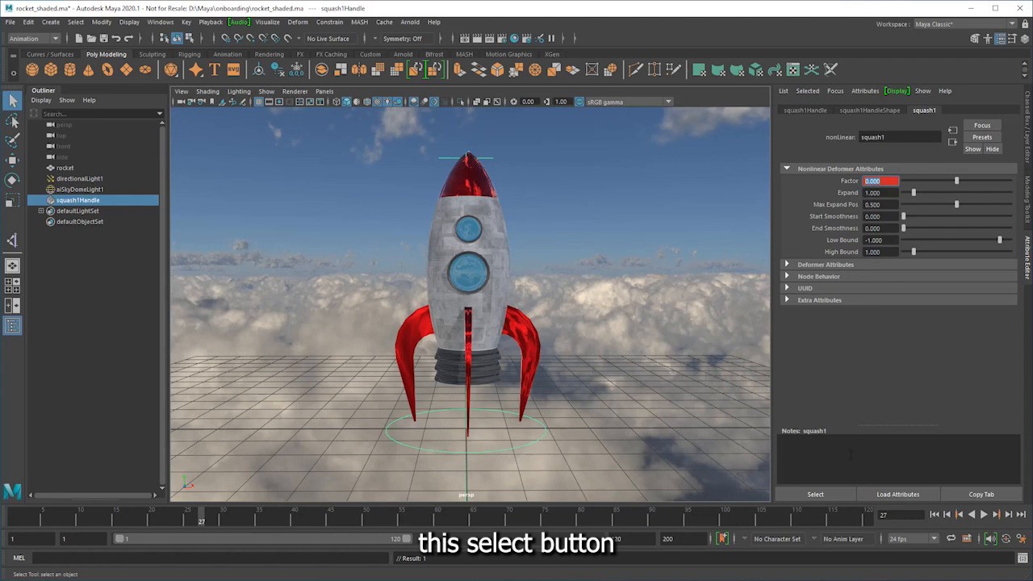
pyautogui.click(832, 494)
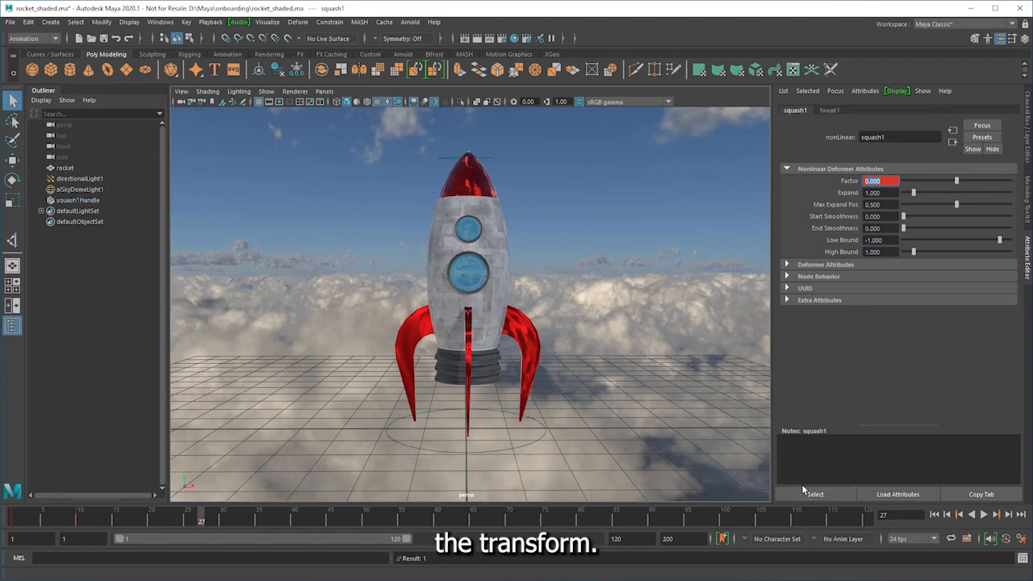
# - Return to the first frame, parent the squash handle under the rocket, and play back the launch
pyautogui.moveTo(199, 523); pyautogui.dragTo(256, 539)
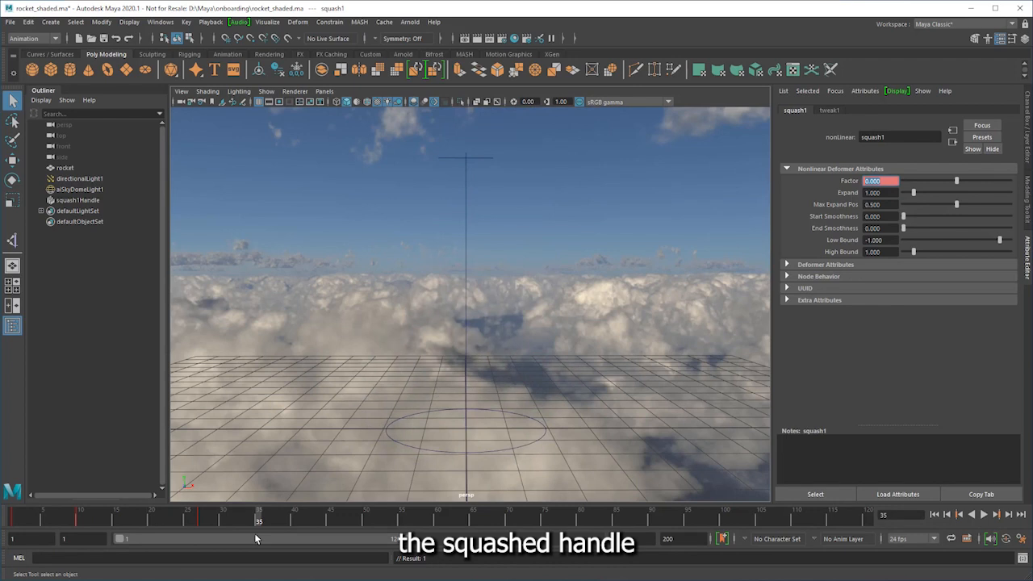
pyautogui.click(466, 322)
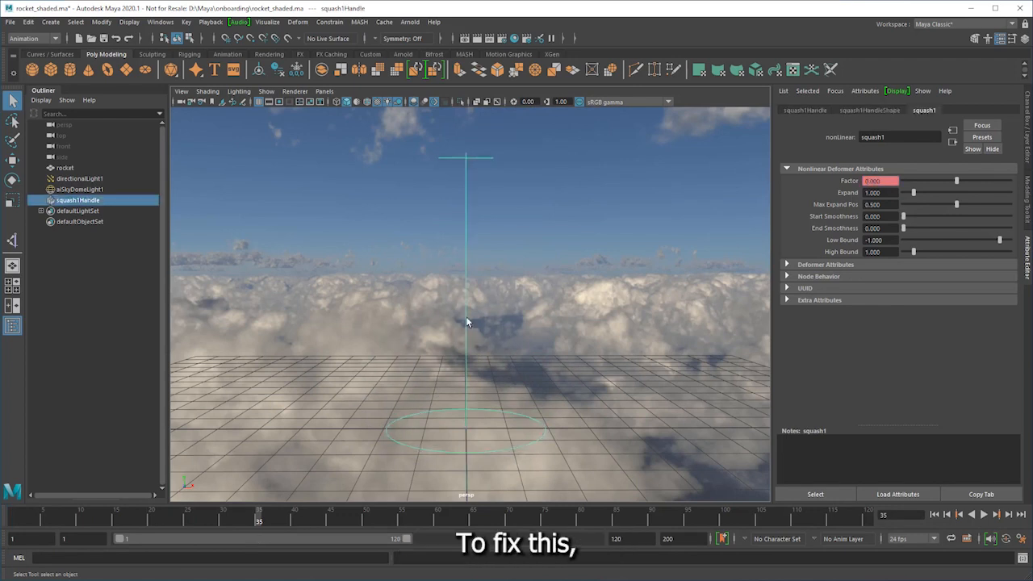
pyautogui.click(934, 515)
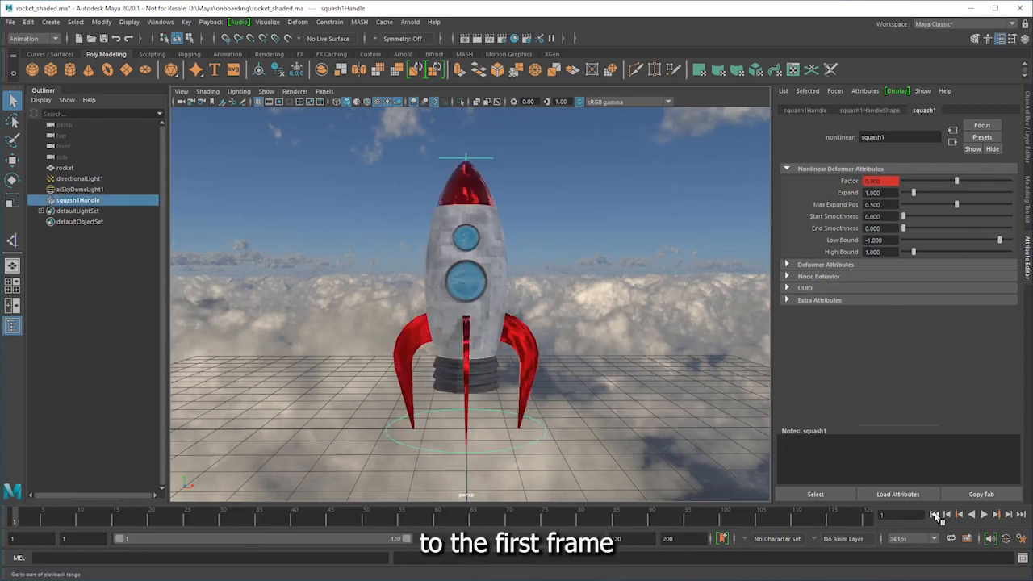
pyautogui.moveTo(89, 206); pyautogui.dragTo(87, 171, button='middle')
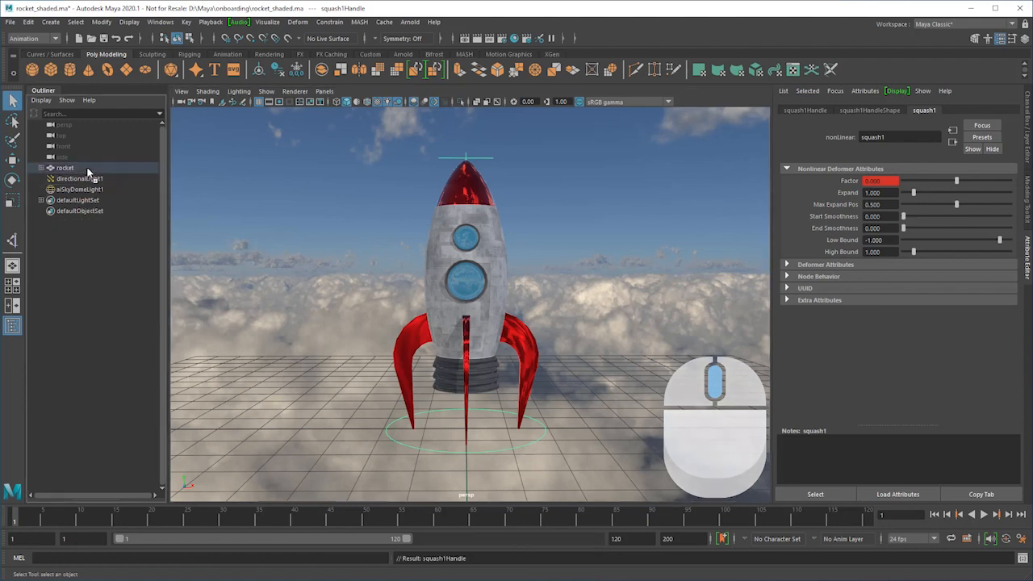
pyautogui.hotkey('alt', 'v')
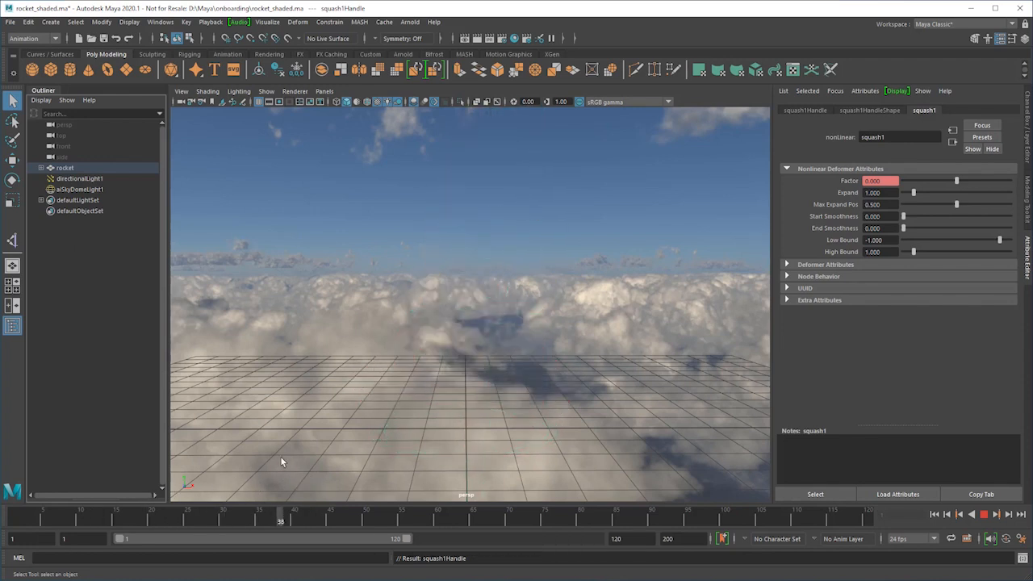
# - Set the squash Factor to 0.25 at frame 27 and key it as a stretch overshoot
pyautogui.moveTo(281, 520); pyautogui.dragTo(200, 523)
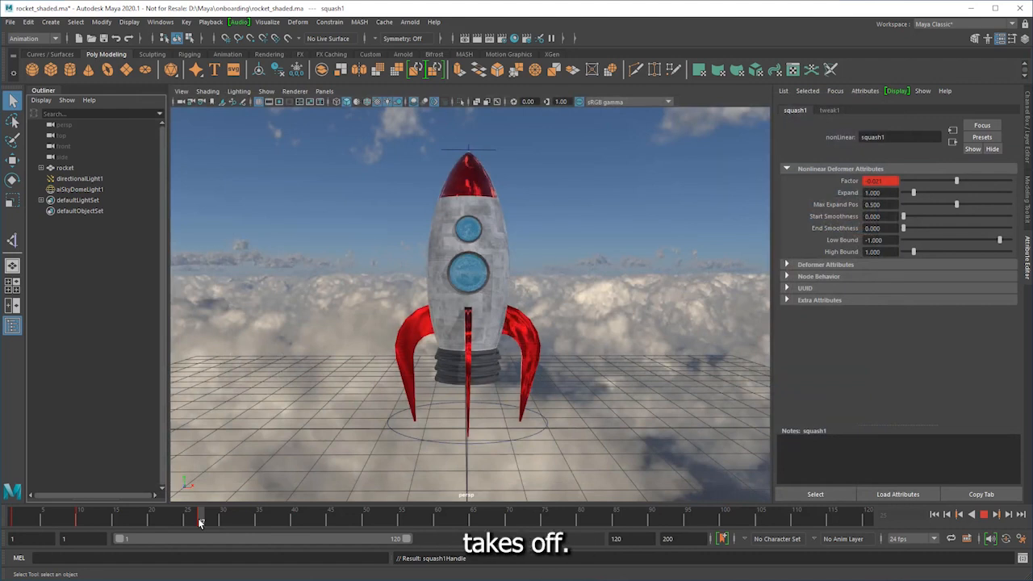
pyautogui.moveTo(201, 523); pyautogui.dragTo(199, 526)
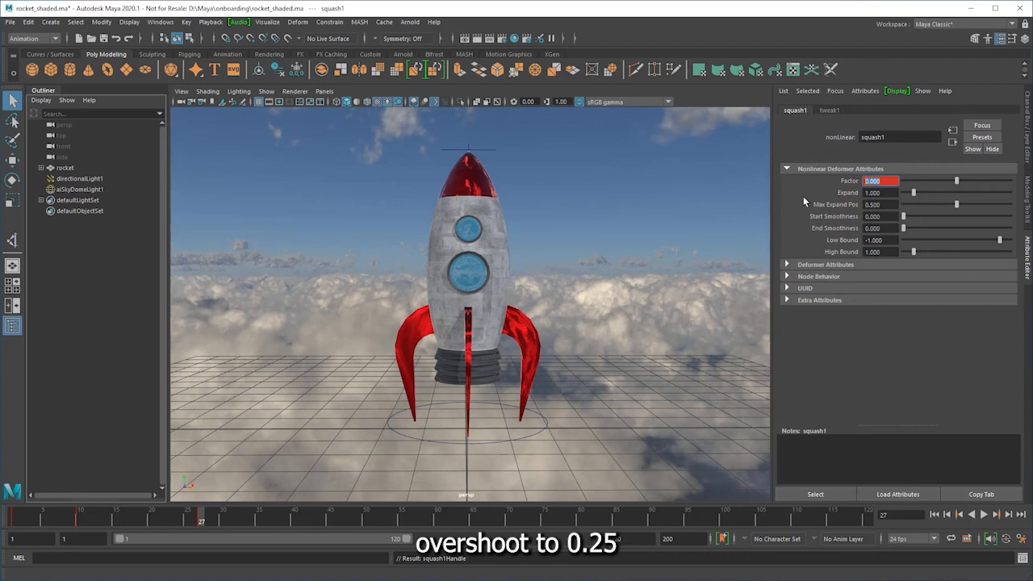
pyautogui.write('0.25')
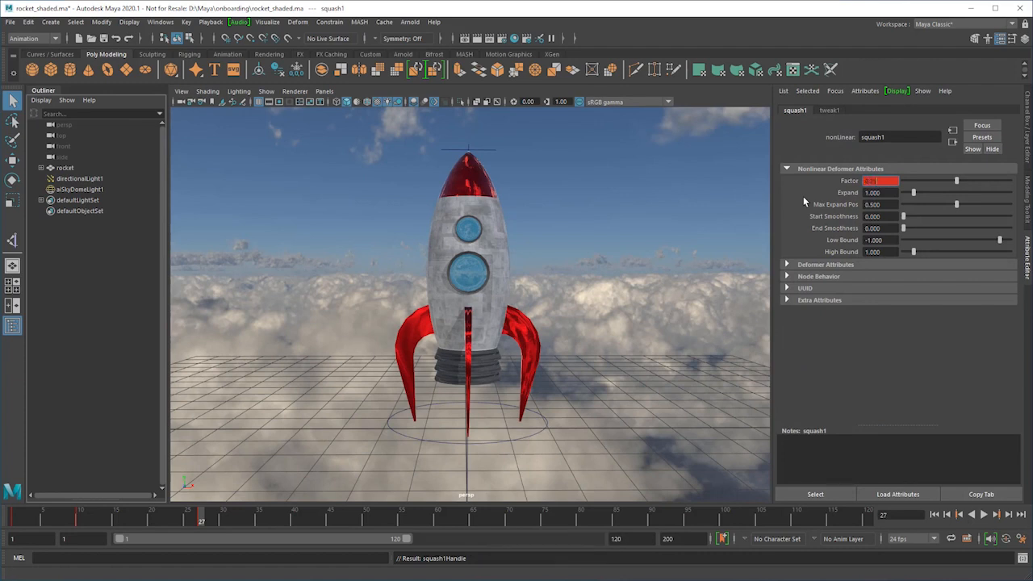
pyautogui.press('Return')
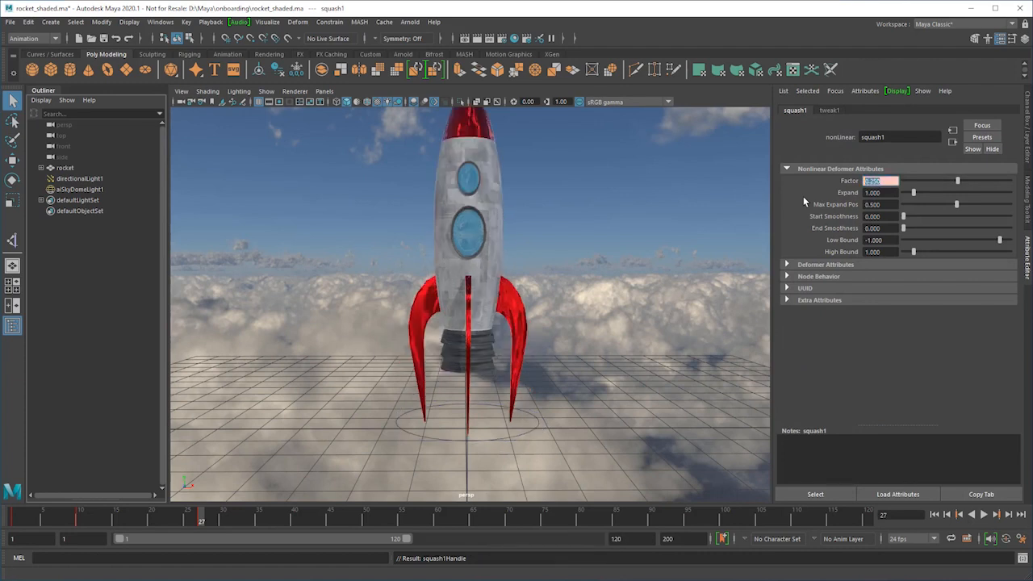
pyautogui.rightClick(846, 184)
pyautogui.click(858, 199)
# - Set the squash Factor to 0 at frame 31 and key it
pyautogui.moveTo(202, 521); pyautogui.dragTo(230, 524)
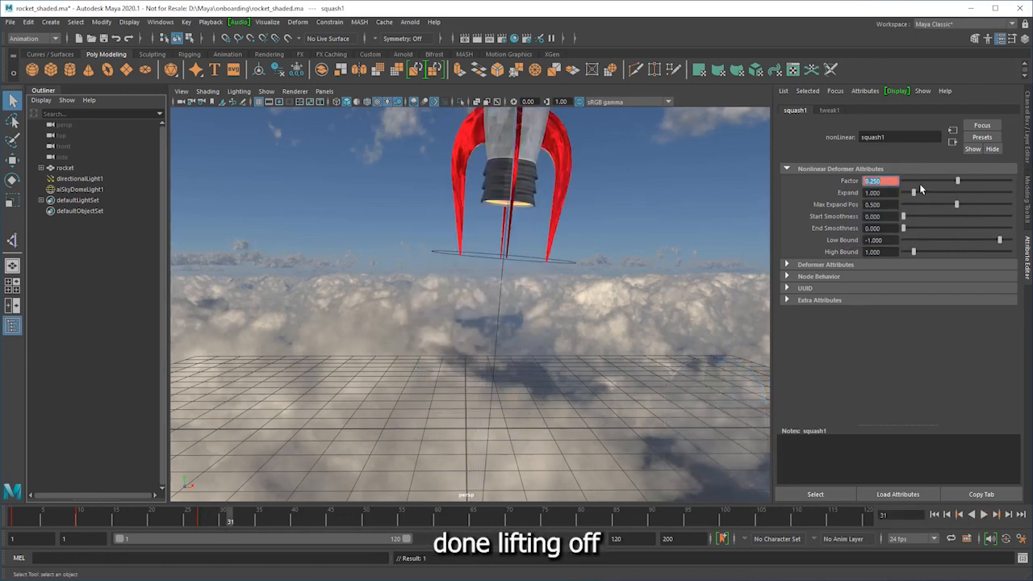
pyautogui.scroll(-4, 590, 288)
pyautogui.keyDown('alt'); pyautogui.moveTo(590, 288); pyautogui.dragTo(567, 337, button='middle'); pyautogui.keyUp('alt')
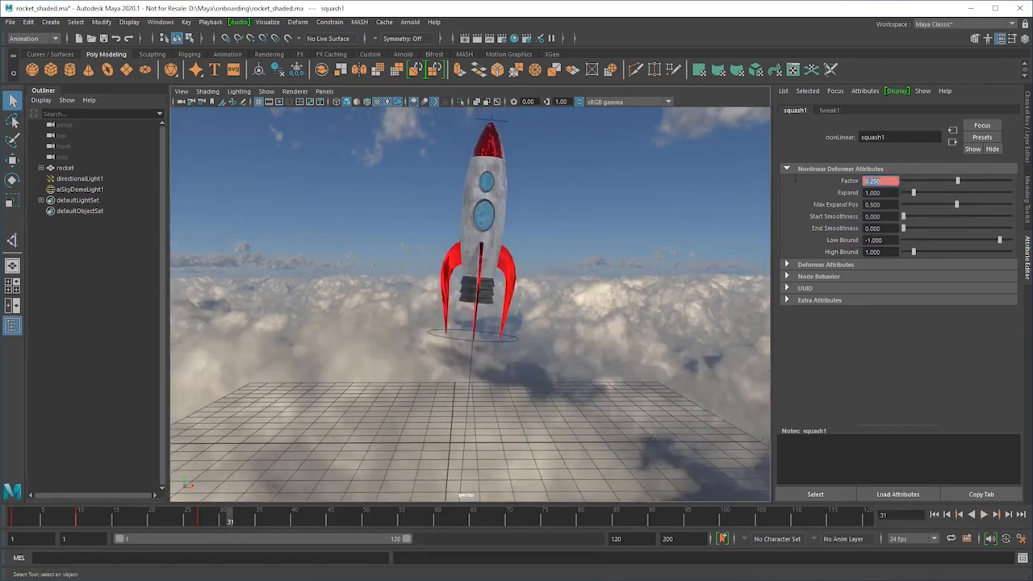
pyautogui.write('0')
pyautogui.press('Return')
pyautogui.moveTo(849, 181); pyautogui.dragTo(861, 203, button='right')
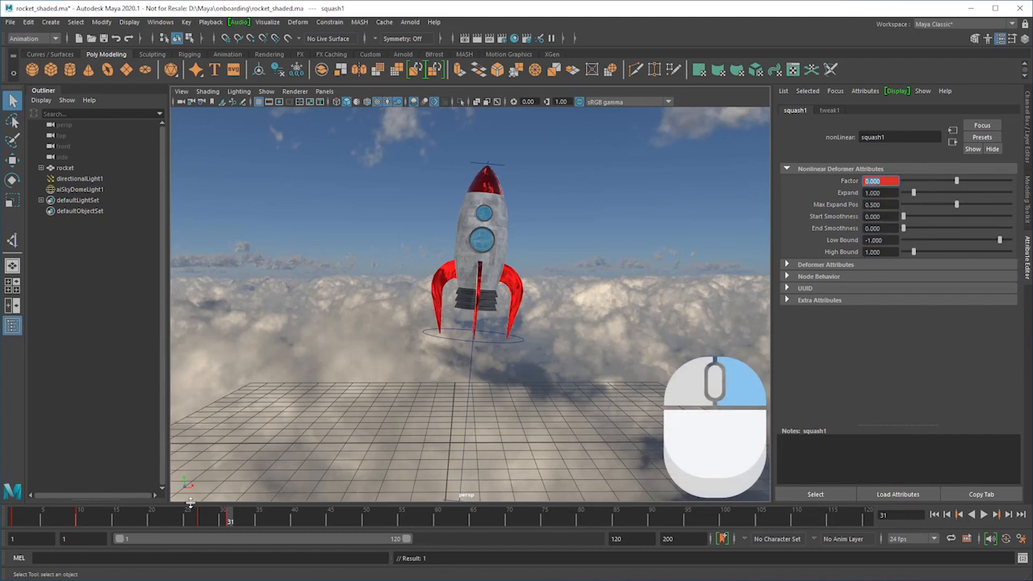
# - Play back and scrub the launch to check the squash and stretch timing, finishing at the first frame
pyautogui.hotkey('alt', 'v')
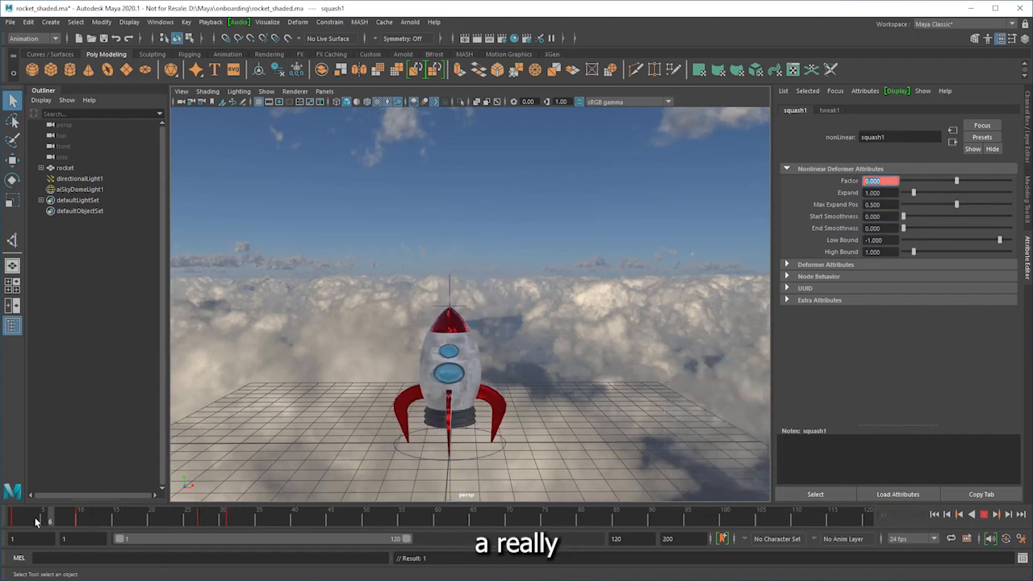
pyautogui.moveTo(256, 523)
pyautogui.mouseDown()
pyautogui.moveTo(266, 518)
pyautogui.moveTo(2, 540)
pyautogui.mouseUp()
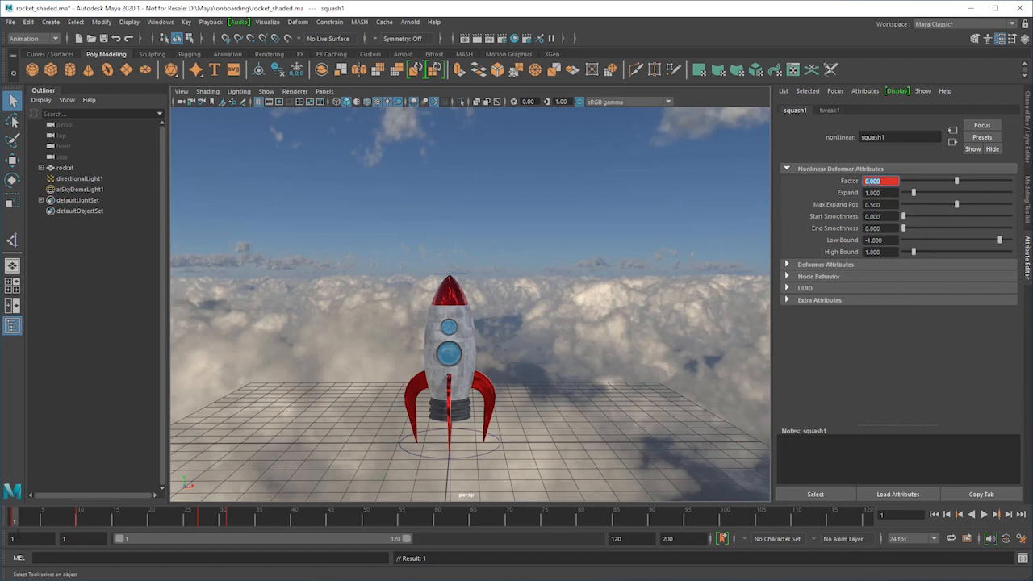
pyautogui.click(984, 514)
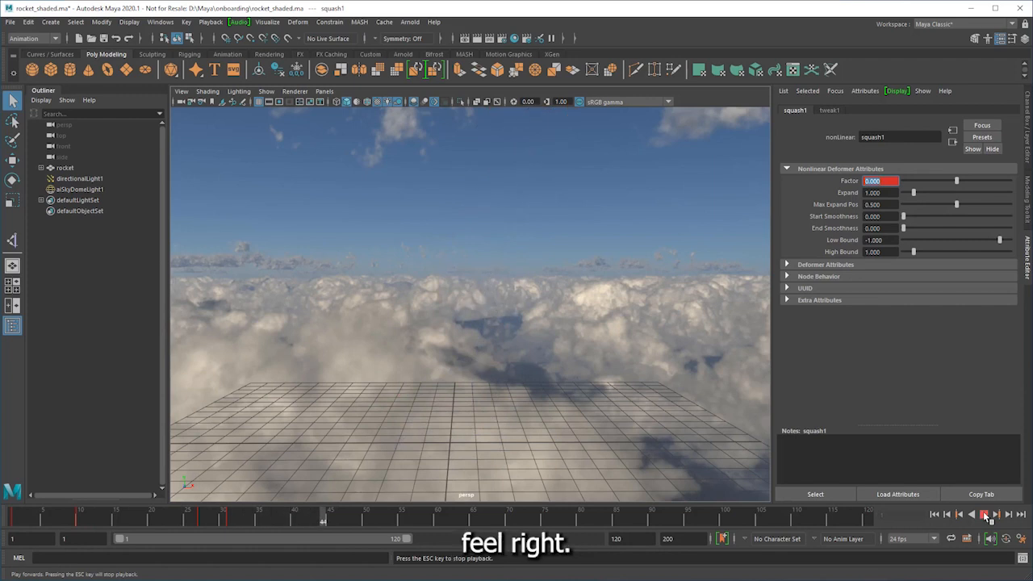
pyautogui.click(936, 515)
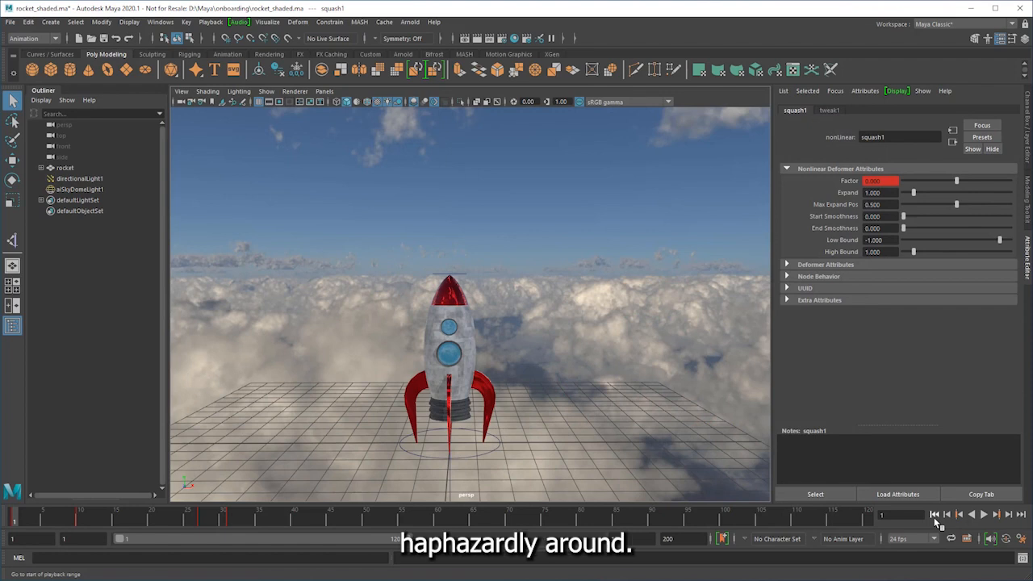
# - Select the squash keys from frame 10 to about frame 40 for retiming and review the rocket's launch
pyautogui.keyDown('shift'); pyautogui.click(79, 521); pyautogui.keyUp('shift')
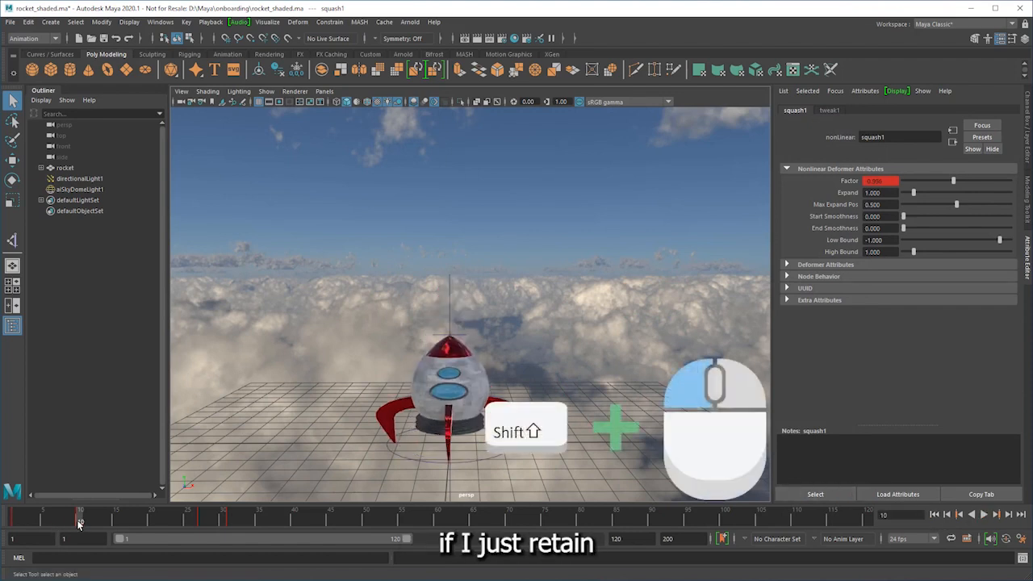
pyautogui.moveTo(79, 521)
pyautogui.mouseDown()
pyautogui.moveTo(258, 530)
pyautogui.moveTo(138, 553)
pyautogui.moveTo(174, 546)
pyautogui.moveTo(190, 527)
pyautogui.moveTo(175, 529)
pyautogui.moveTo(294, 528)
pyautogui.mouseUp()
pyautogui.click(469, 376)
pyautogui.click(193, 528)
pyautogui.scroll(-5, 467, 333)
pyautogui.keyDown('alt'); pyautogui.moveTo(468, 333); pyautogui.dragTo(433, 368, button='middle'); pyautogui.keyUp('alt')
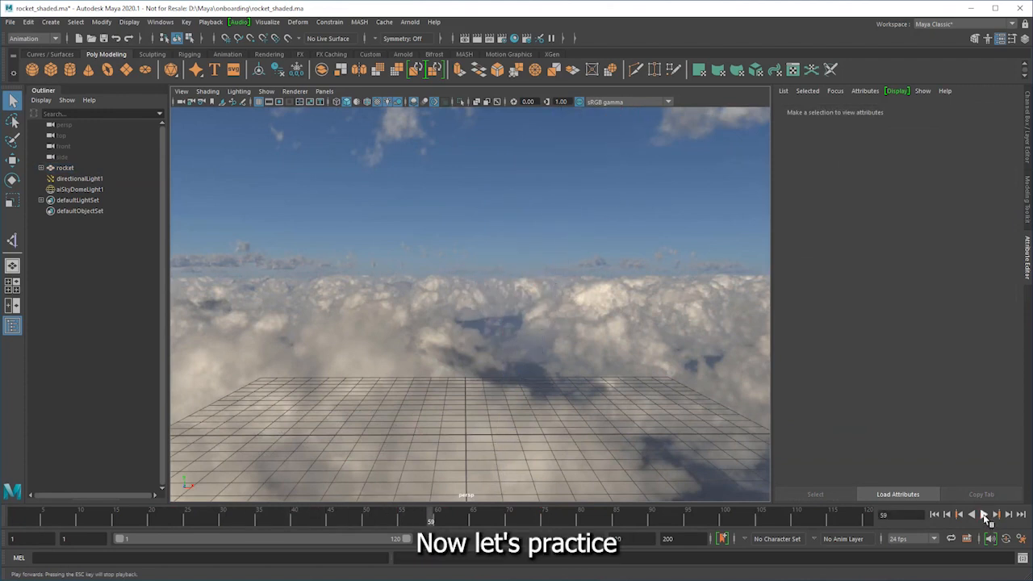
# - Create a polygon sphere at the origin and display its transform channels
pyautogui.keyDown('alt'); pyautogui.moveTo(513, 405); pyautogui.dragTo(562, 291, button='right'); pyautogui.keyUp('alt')
pyautogui.keyDown('alt'); pyautogui.moveTo(561, 292); pyautogui.dragTo(512, 401, button='middle'); pyautogui.keyUp('alt')
pyautogui.keyDown('alt'); pyautogui.moveTo(539, 370); pyautogui.dragTo(545, 369); pyautogui.keyUp('alt')
pyautogui.keyDown('alt'); pyautogui.moveTo(545, 368); pyautogui.dragTo(529, 373, button='right'); pyautogui.keyUp('alt')
pyautogui.click(38, 72)
pyautogui.click(1027, 129)
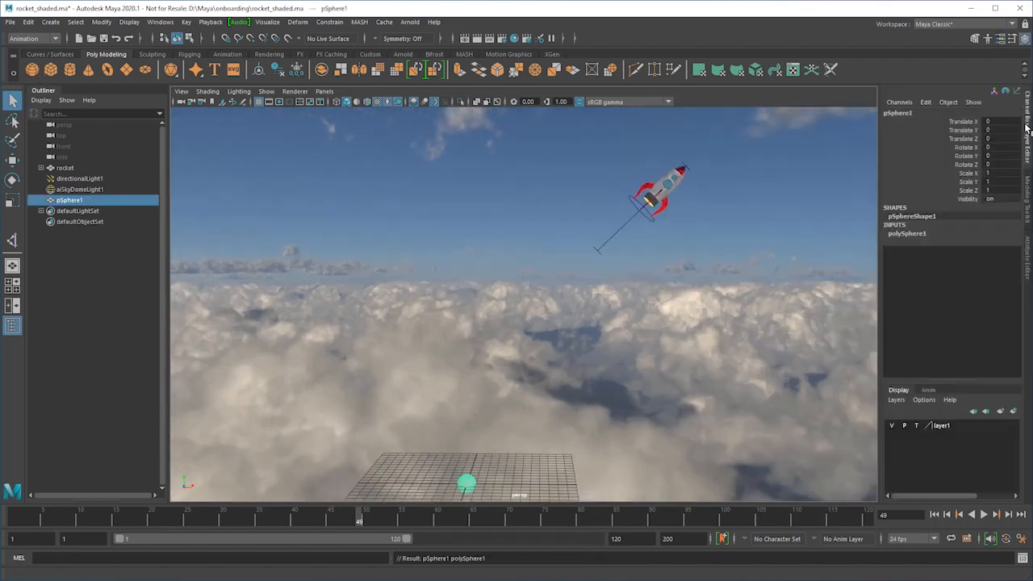
# - Move the sphere to Translate X 55 and Translate Y 90, and scale it uniformly to 11.5
pyautogui.click(1000, 122)
pyautogui.write('55')
pyautogui.press('Tab')
pyautogui.write('90')
pyautogui.press('Tab')
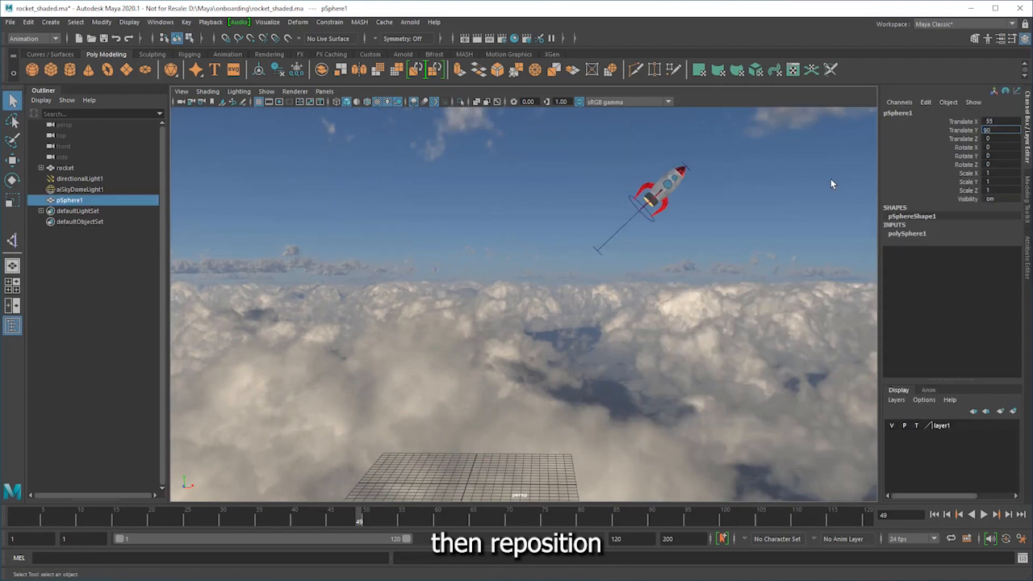
pyautogui.keyDown('alt'); pyautogui.moveTo(830, 184); pyautogui.dragTo(655, 353, button='right'); pyautogui.keyUp('alt')
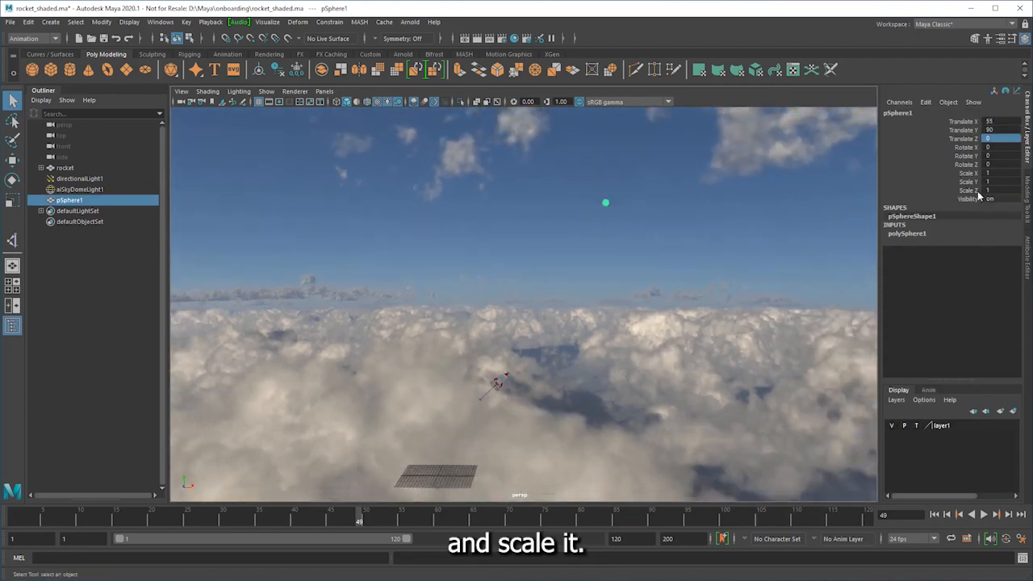
pyautogui.write('11.5')
pyautogui.press('Return')
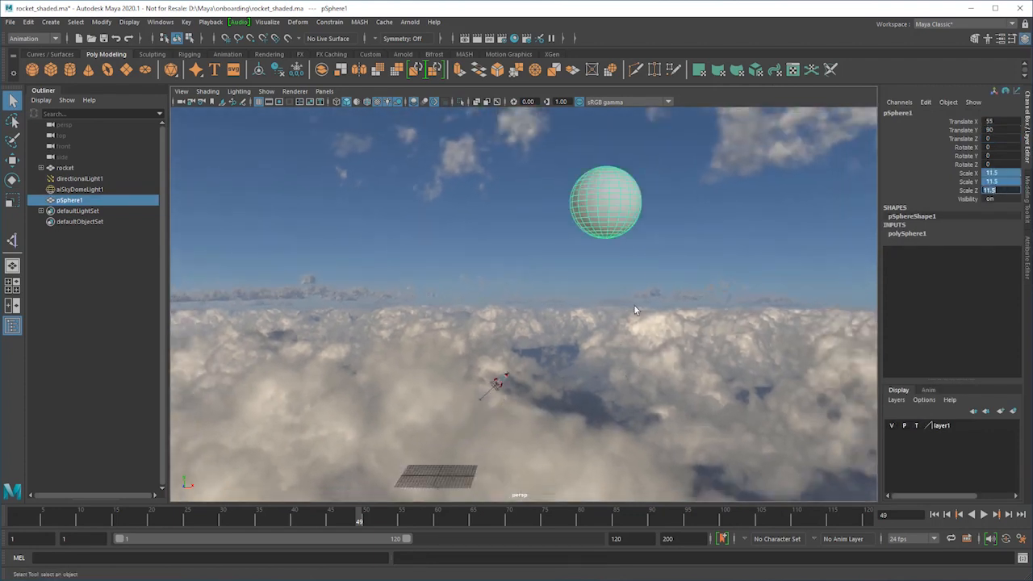
# - Frame the sphere and assign it a new Standard Surface material
pyautogui.press('f')
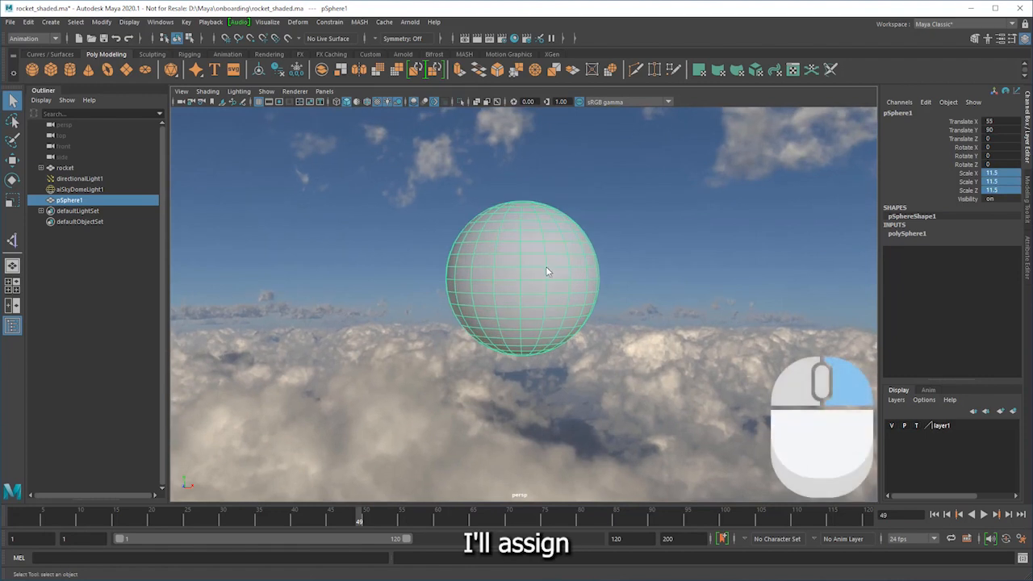
pyautogui.rightClick(532, 208)
pyautogui.moveTo(532, 208); pyautogui.dragTo(534, 483, button='right')
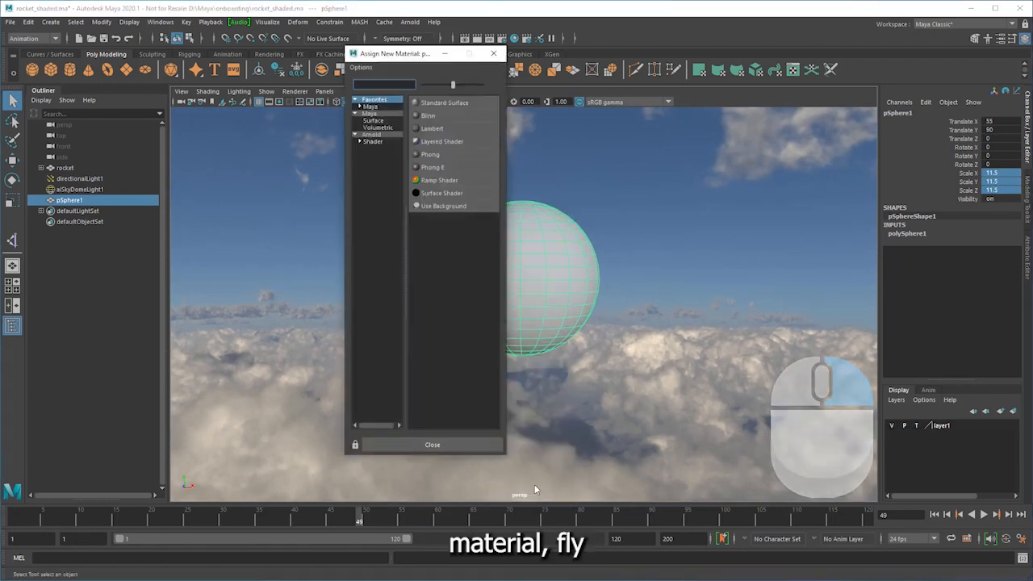
pyautogui.click(481, 105)
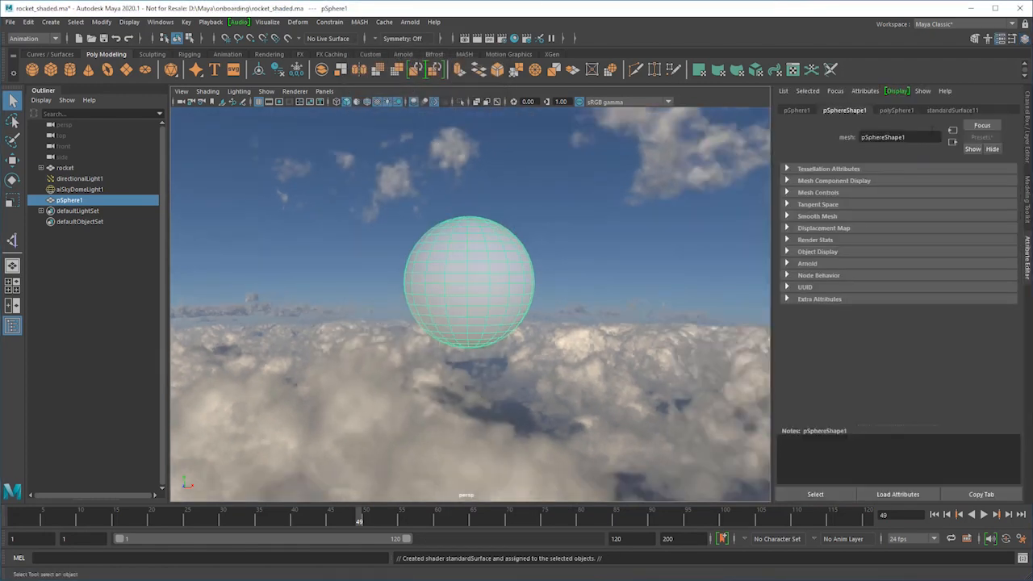
# - Map a File texture to the sphere material's base color and load lroc_color_poles_2k.tif as its image
pyautogui.click(959, 111)
pyautogui.click(997, 244)
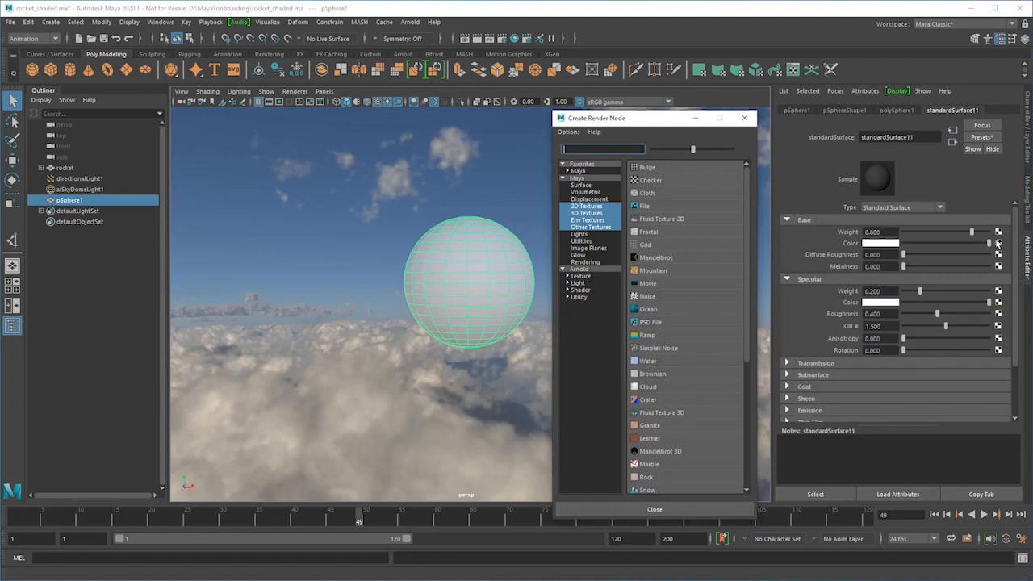
pyautogui.click(678, 204)
pyautogui.click(1000, 255)
pyautogui.click(330, 296)
pyautogui.doubleClick(326, 298)
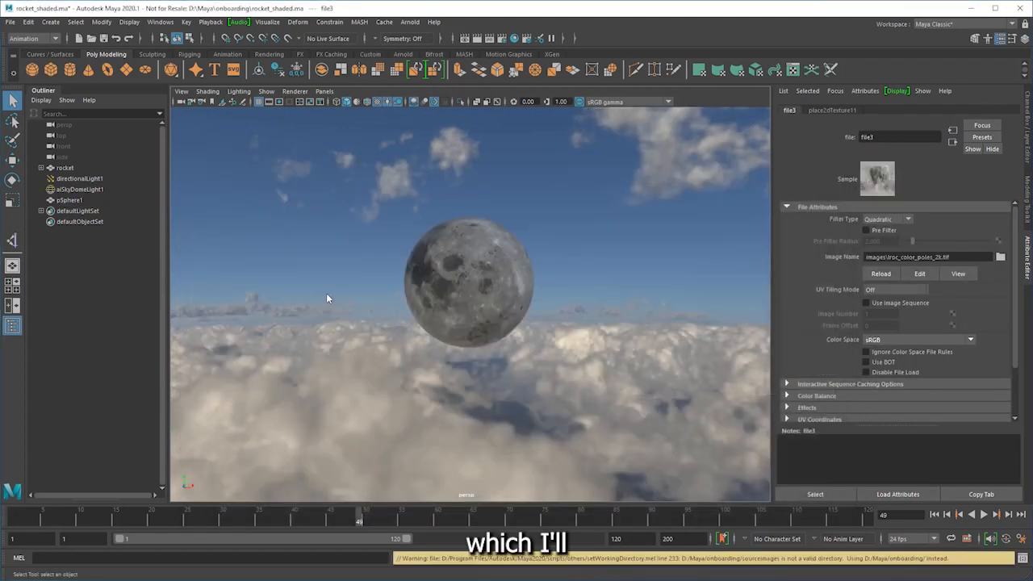
# - Inspect the textured moon, open its material network in Hypershade, and enlarge the node graph area
pyautogui.scroll(7, 326, 293)
pyautogui.scroll(-1, 326, 291)
pyautogui.keyDown('alt'); pyautogui.moveTo(348, 290); pyautogui.dragTo(372, 301, button='middle'); pyautogui.keyUp('alt')
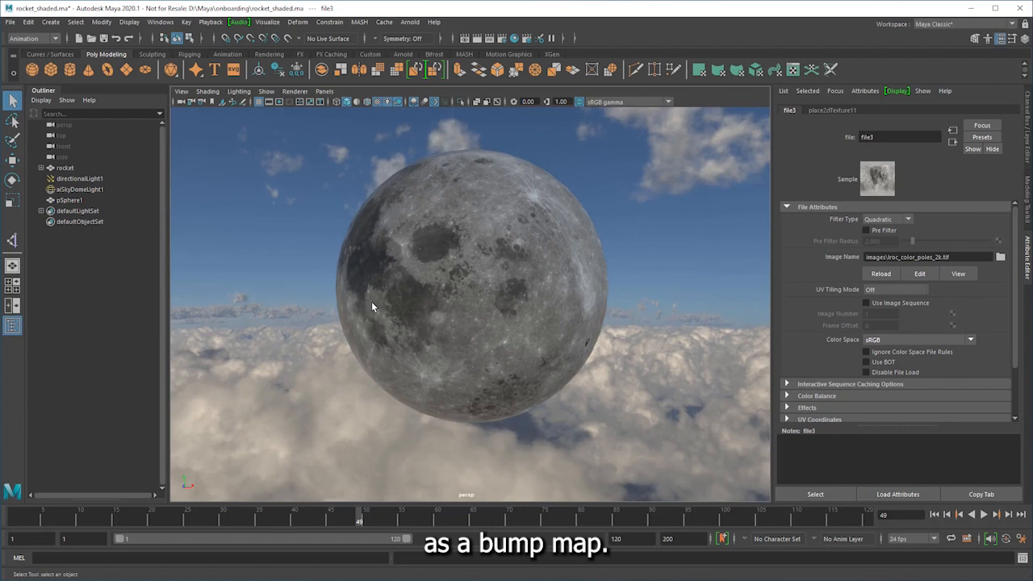
pyautogui.click(514, 38)
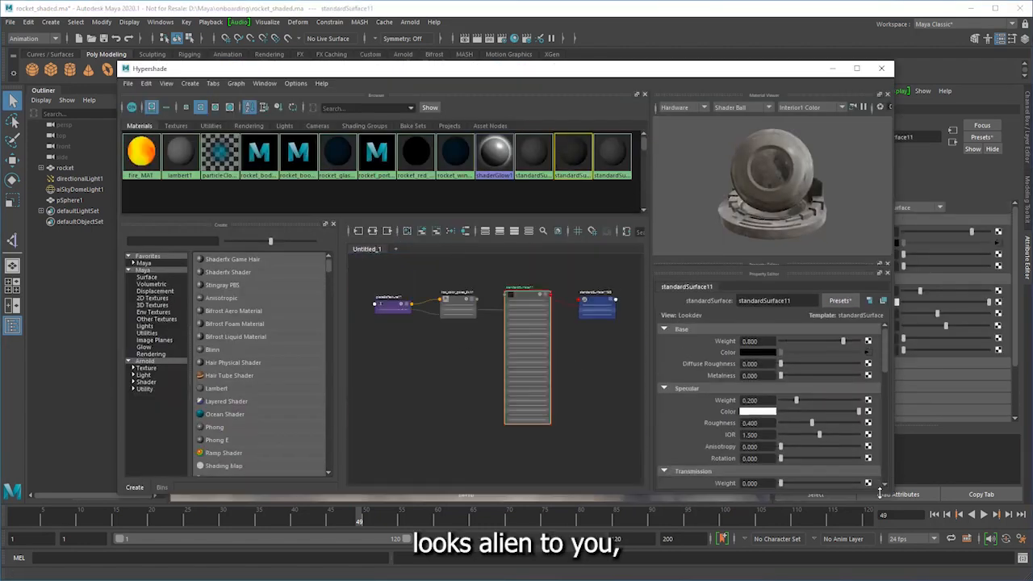
pyautogui.moveTo(880, 493); pyautogui.dragTo(879, 544)
pyautogui.moveTo(338, 328); pyautogui.dragTo(297, 330)
pyautogui.scroll(6, 560, 360)
pyautogui.keyDown('alt'); pyautogui.moveTo(417, 342); pyautogui.dragTo(589, 369, button='middle'); pyautogui.keyUp('alt')
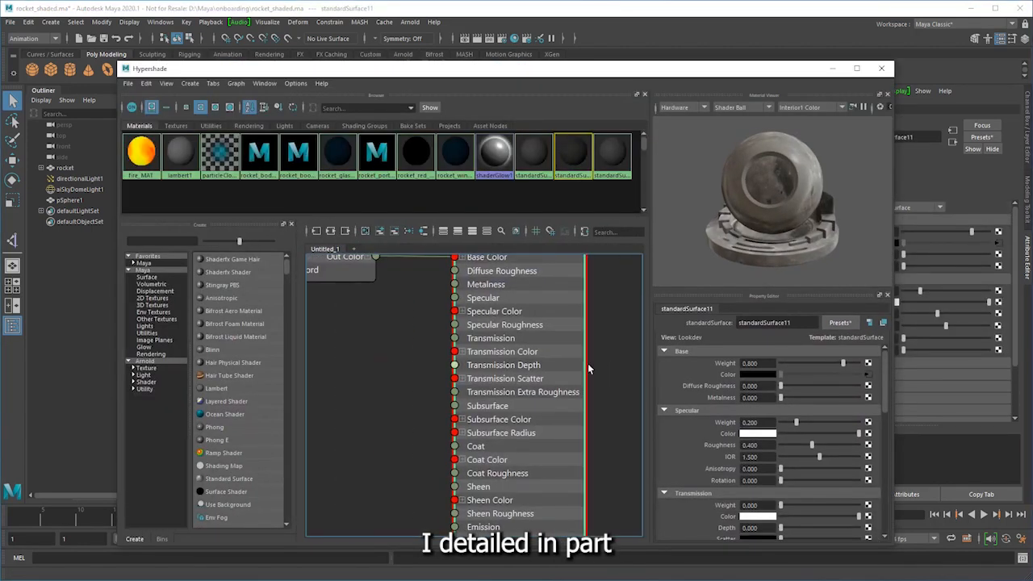
# - Add a bump2d node, connecting the moon texture's Out Alpha to Bump Value and Out Normal to the material's Normal Camera
pyautogui.press('Tab')
pyautogui.write('bump2d')
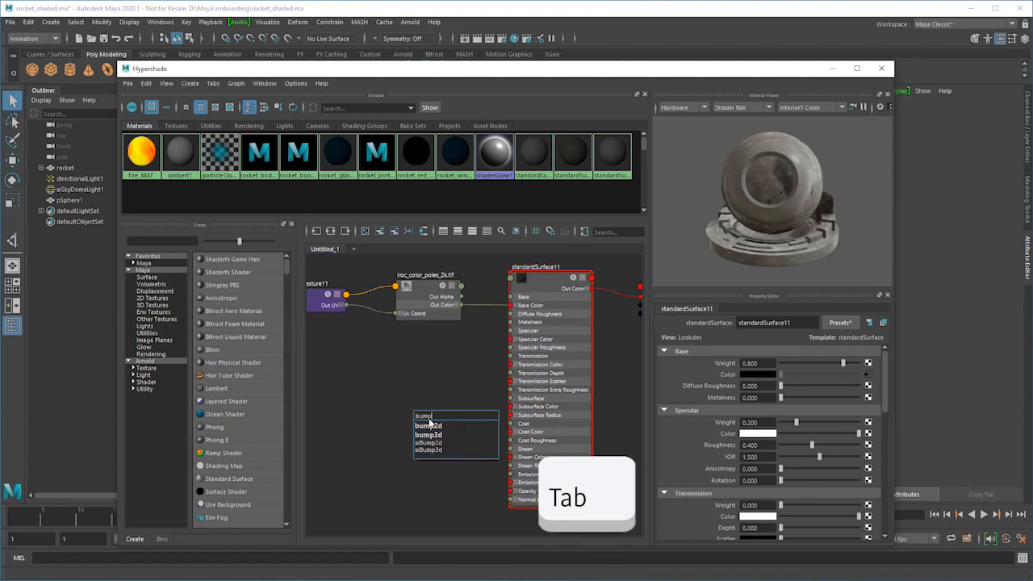
pyautogui.press('Return')
pyautogui.moveTo(463, 297); pyautogui.dragTo(414, 438)
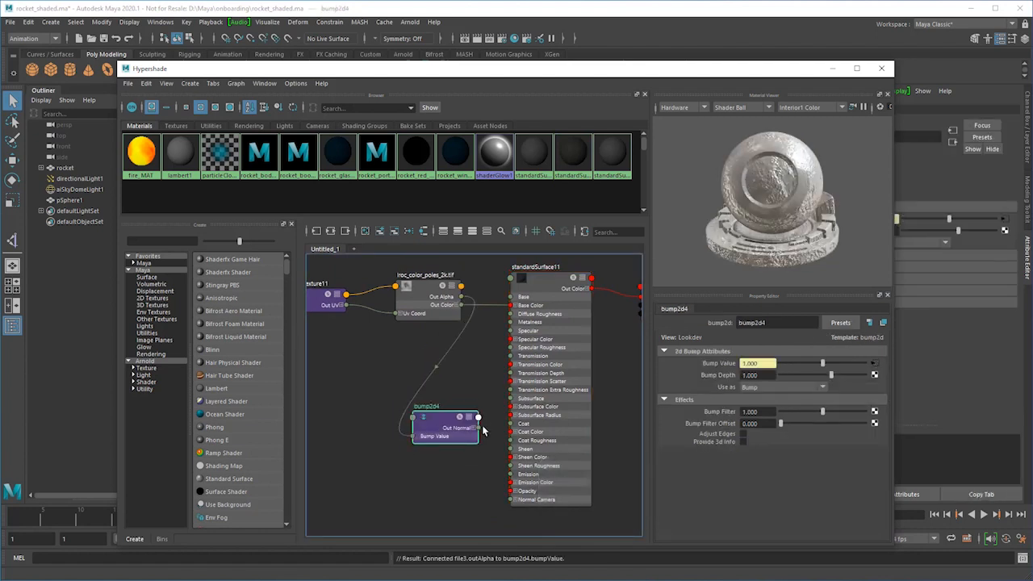
pyautogui.moveTo(509, 500); pyautogui.dragTo(510, 499)
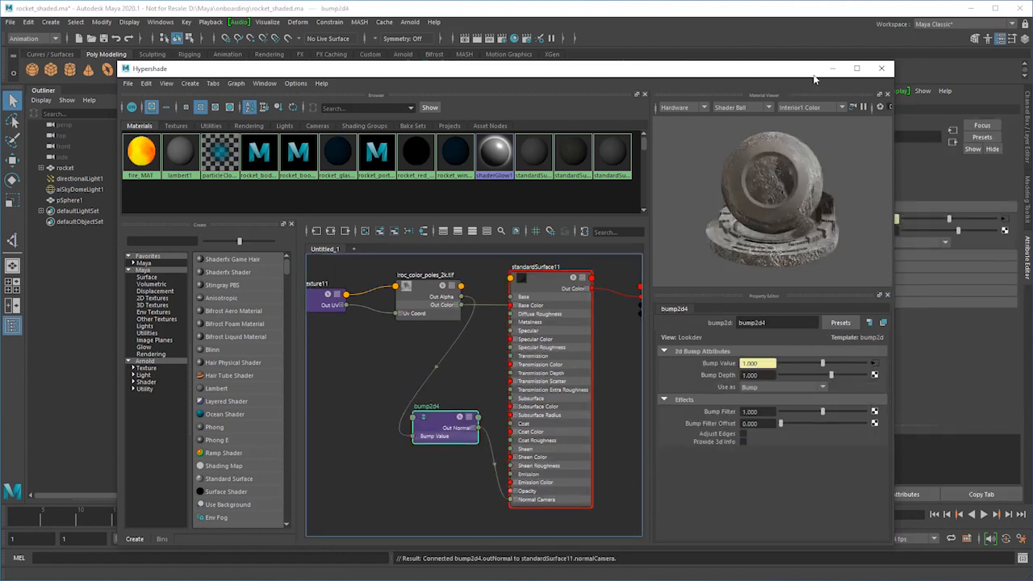
# - Close Hypershade and set the moon's bump2d Bump Depth to 0.25
pyautogui.click(881, 68)
pyautogui.scroll(5, 575, 277)
pyautogui.keyDown('alt'); pyautogui.moveTo(575, 278); pyautogui.dragTo(508, 344, button='middle'); pyautogui.keyUp('alt')
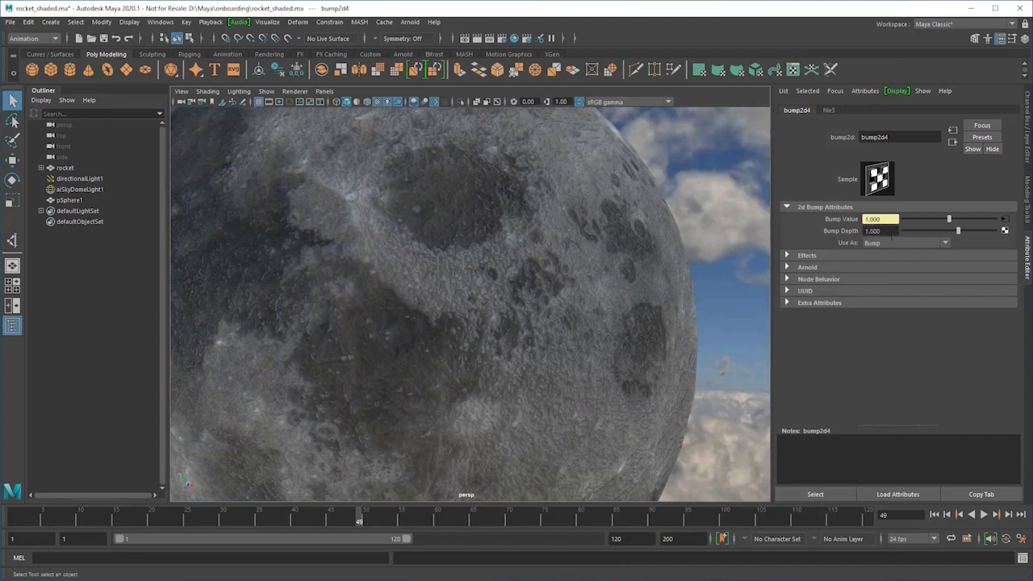
pyautogui.write('0.25')
pyautogui.press('Return')
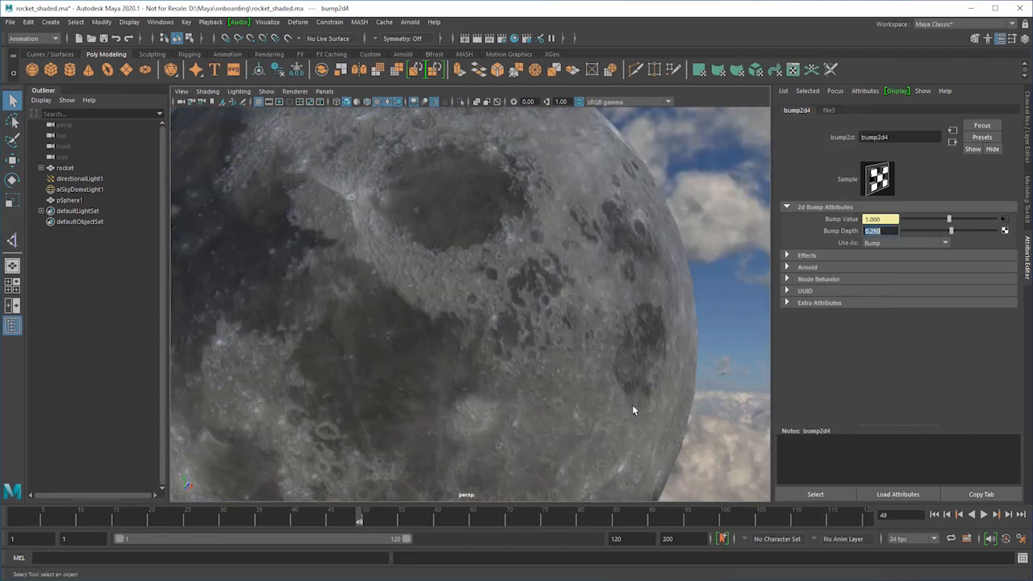
# - Select the rocket and, at frame 85, move it up and to the right below the moon
pyautogui.scroll(-10, 629, 396)
pyautogui.keyDown('alt'); pyautogui.moveTo(576, 346); pyautogui.dragTo(563, 373); pyautogui.keyUp('alt')
pyautogui.keyDown('alt'); pyautogui.moveTo(562, 374); pyautogui.dragTo(668, 253, button='middle'); pyautogui.keyUp('alt')
pyautogui.keyDown('alt'); pyautogui.moveTo(669, 253); pyautogui.dragTo(675, 267); pyautogui.keyUp('alt')
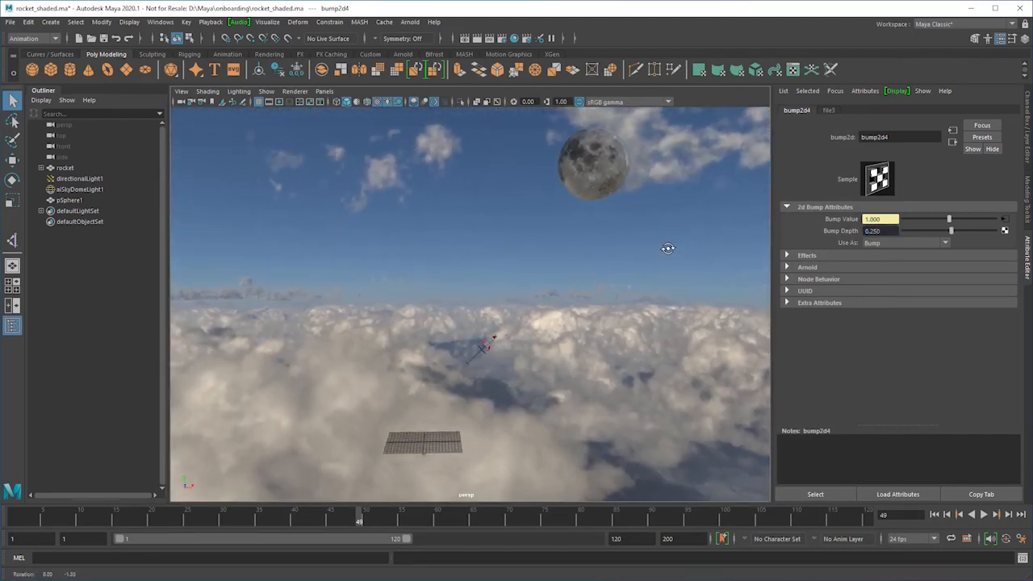
pyautogui.click(621, 306)
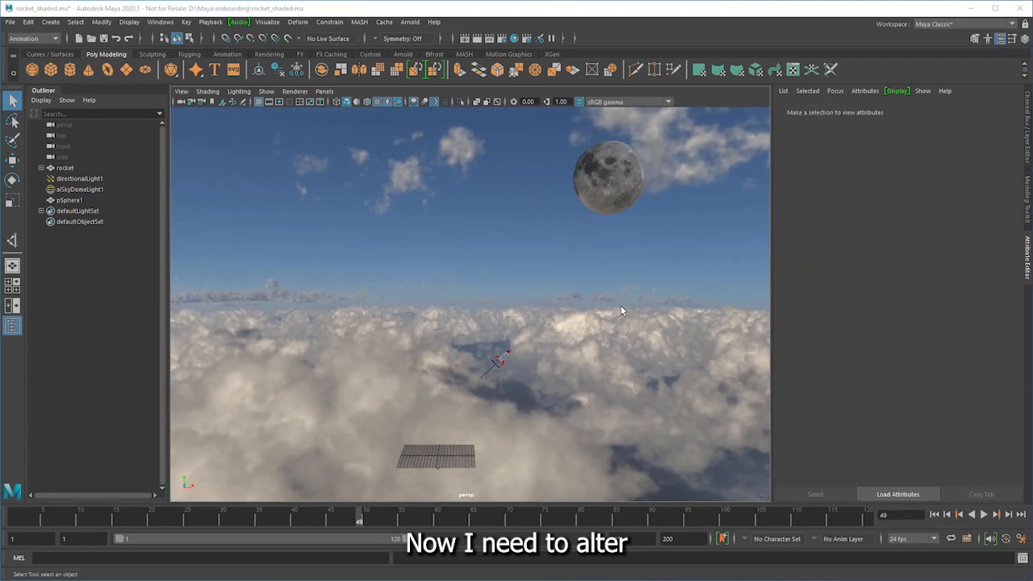
pyautogui.click(502, 359)
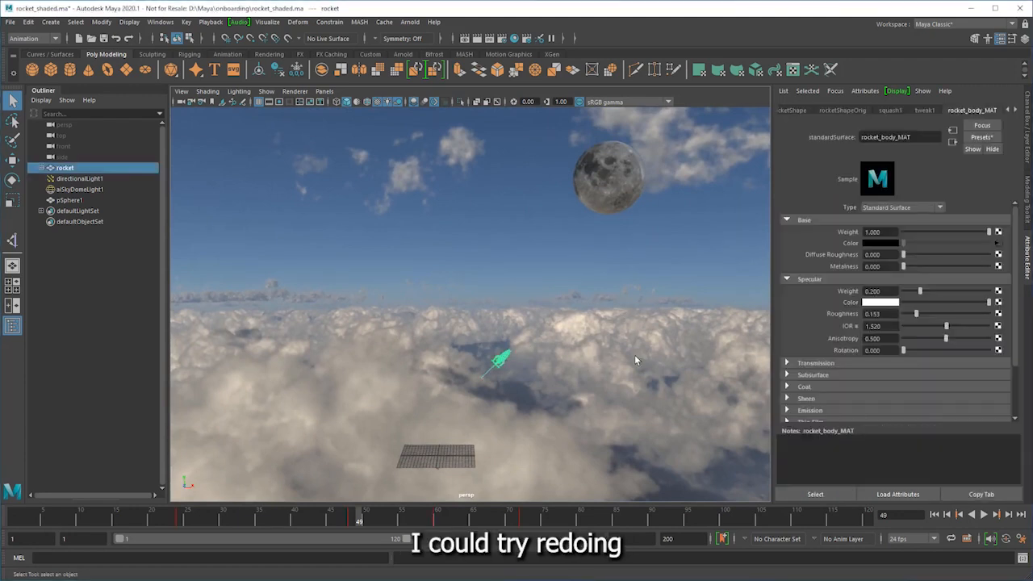
pyautogui.click(617, 517)
pyautogui.scroll(4, 615, 395)
pyautogui.keyDown('alt'); pyautogui.moveTo(611, 384); pyautogui.dragTo(476, 426, button='middle'); pyautogui.keyUp('alt')
pyautogui.press('w')
pyautogui.moveTo(476, 425); pyautogui.dragTo(725, 321)
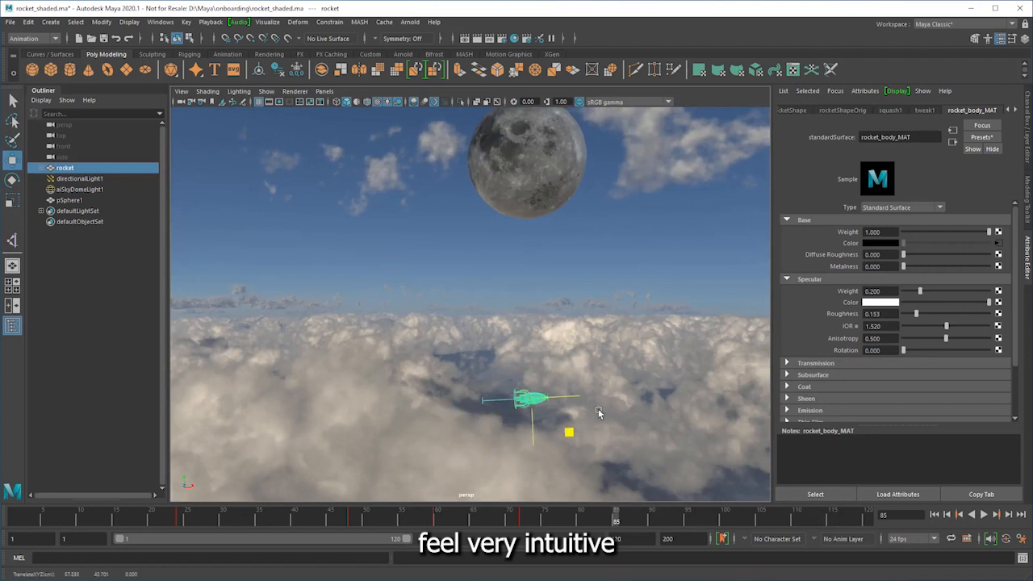
# - Rotate the rocket's nose upward and key its Translate X, Translate Y and Rotate Z at frame 85
pyautogui.press('e')
pyautogui.moveTo(642, 261); pyautogui.dragTo(627, 285)
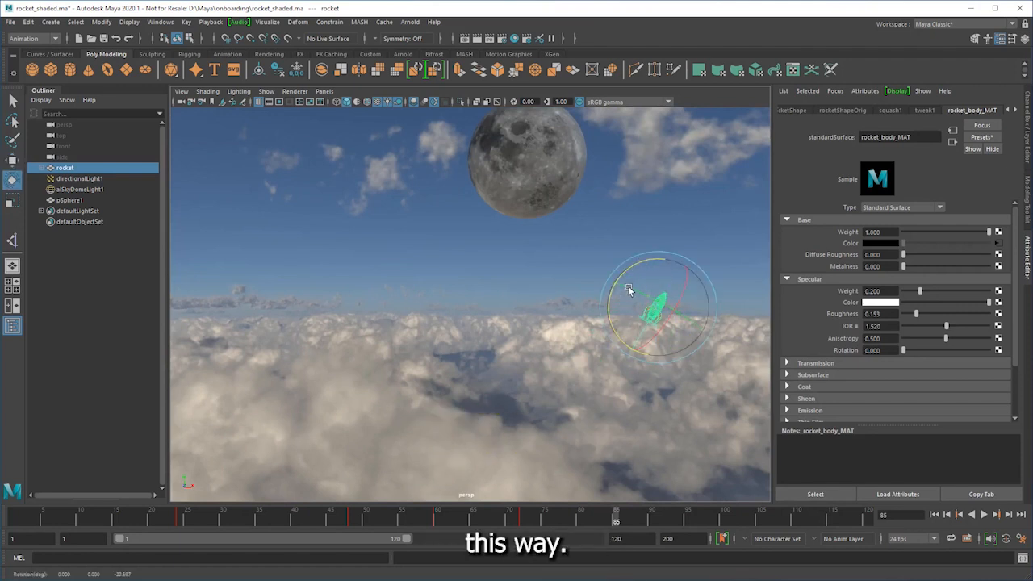
pyautogui.click(1027, 127)
pyautogui.moveTo(965, 121); pyautogui.dragTo(964, 129)
pyautogui.keyDown('ctrl'); pyautogui.click(960, 166); pyautogui.keyUp('ctrl')
pyautogui.rightClick(960, 166)
pyautogui.click(934, 187)
# - Scrub through the timeline and play back the rocket's keyed flight around the moon
pyautogui.moveTo(484, 521); pyautogui.dragTo(675, 523)
pyautogui.click(986, 515)
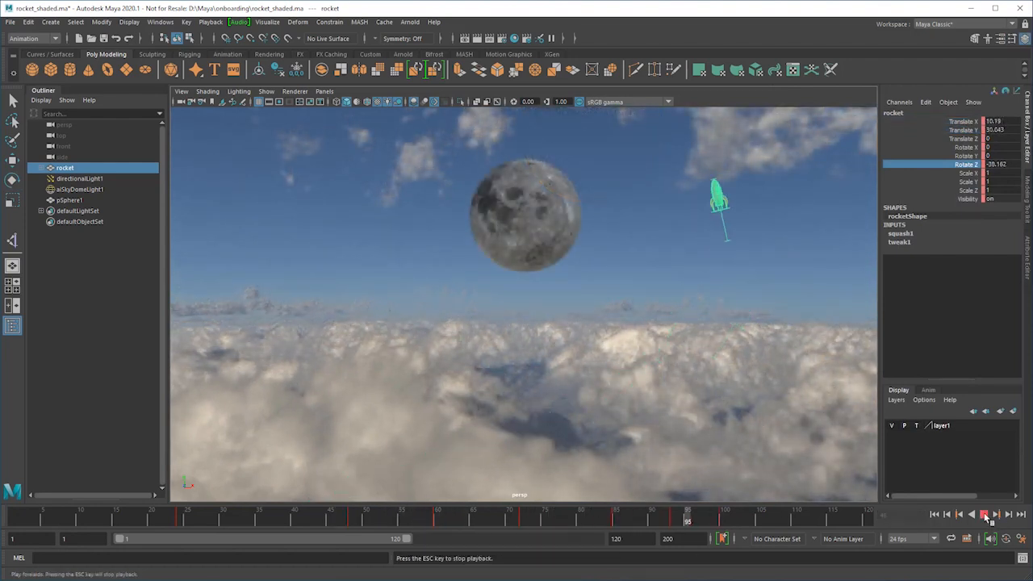
pyautogui.click(985, 517)
pyautogui.click(986, 515)
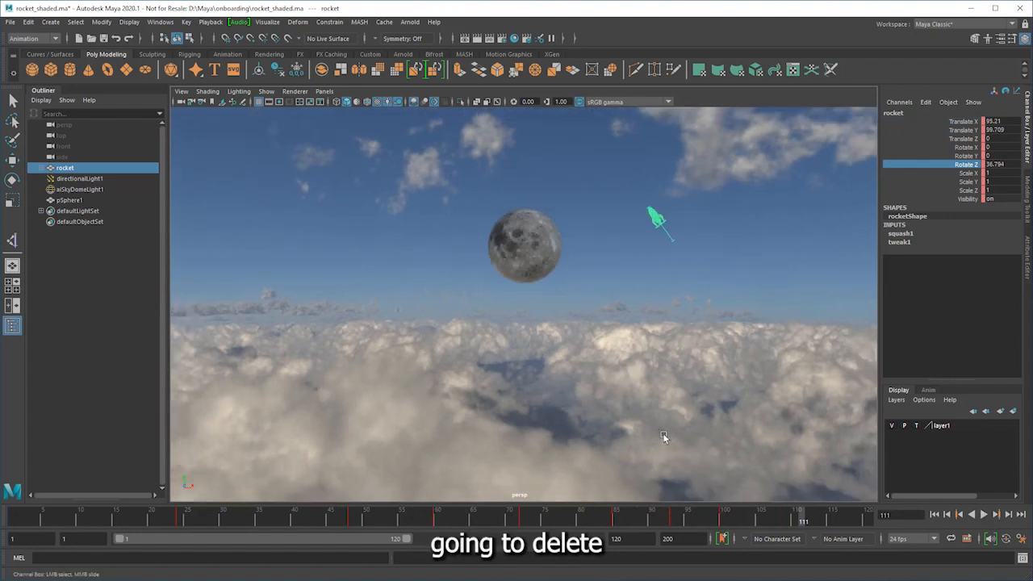
# - Delete all of the rocket's keyframes across the timeline range
pyautogui.keyDown('shift'); pyautogui.moveTo(803, 516); pyautogui.dragTo(15, 521); pyautogui.keyUp('shift')
pyautogui.rightClick(325, 522)
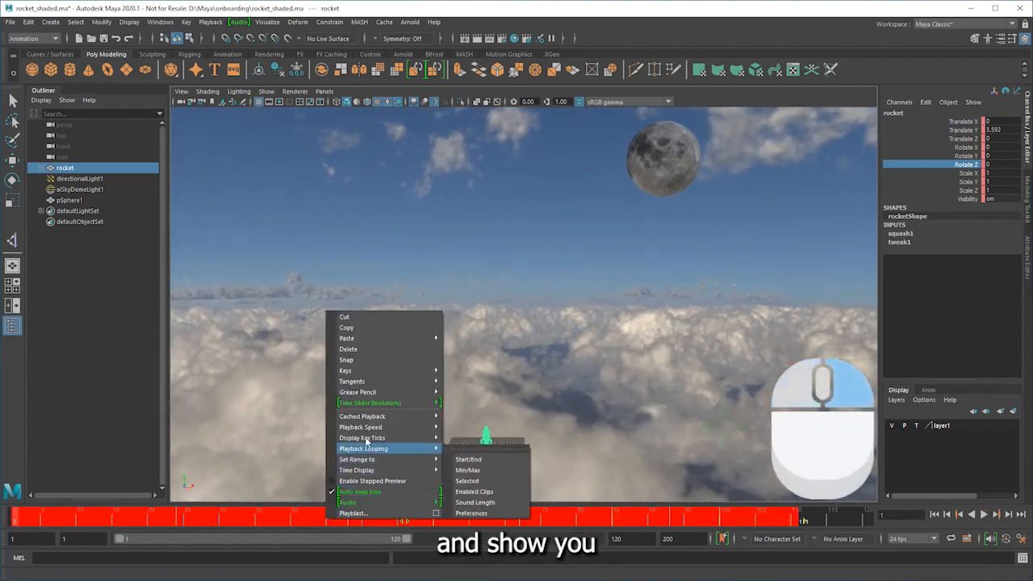
pyautogui.click(383, 349)
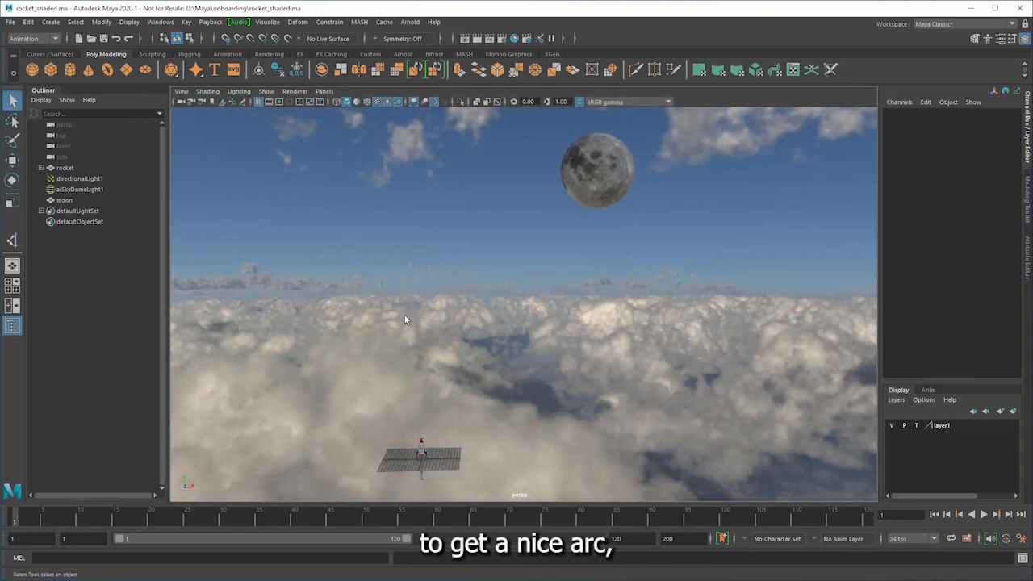
# - In the front view, draw a Bezier curve rising from the rocket, arching right and dipping to an anchor below and right of the moon
pyautogui.click(54, 23)
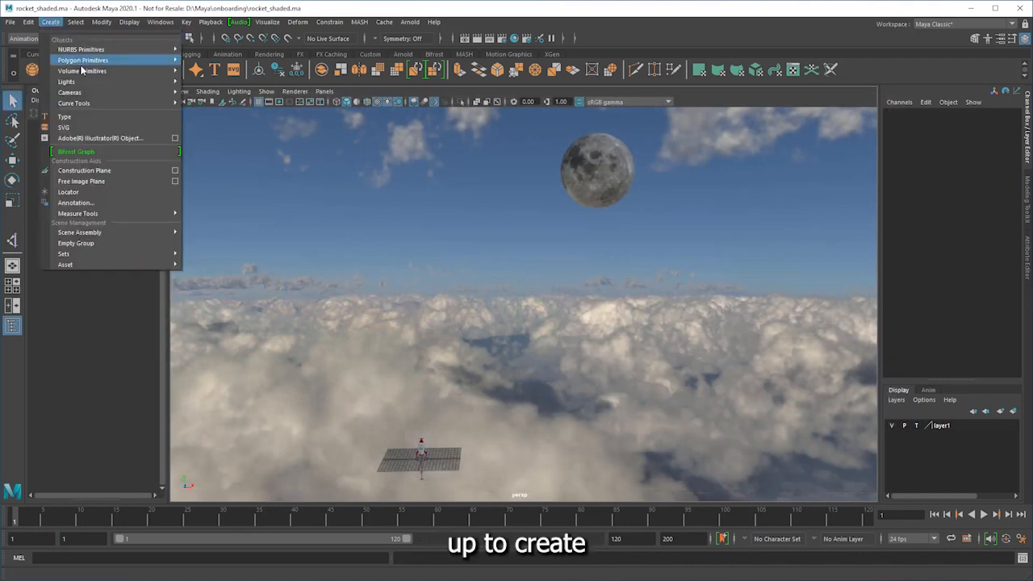
pyautogui.moveTo(96, 107)
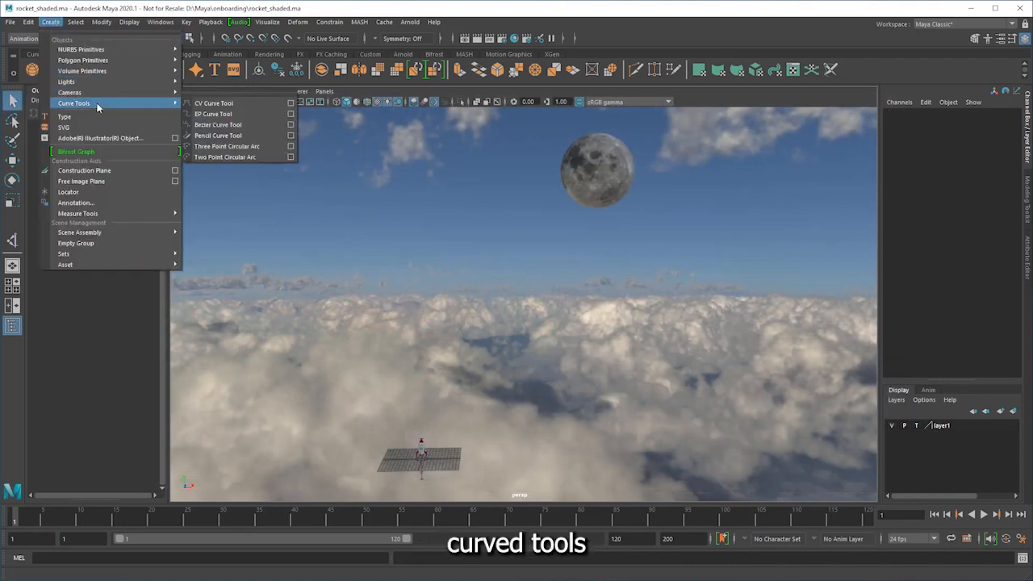
pyautogui.click(254, 128)
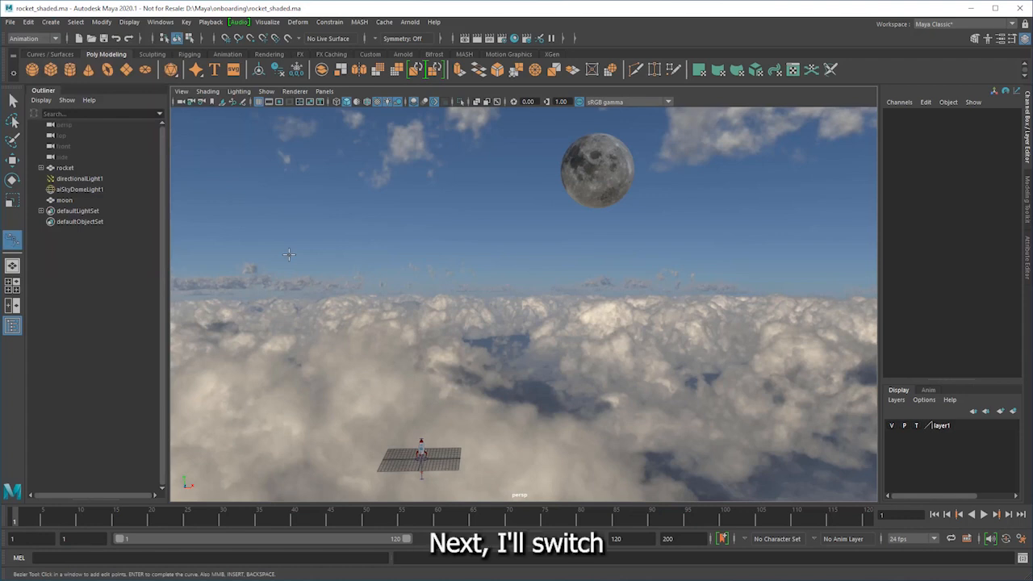
pyautogui.press('space')
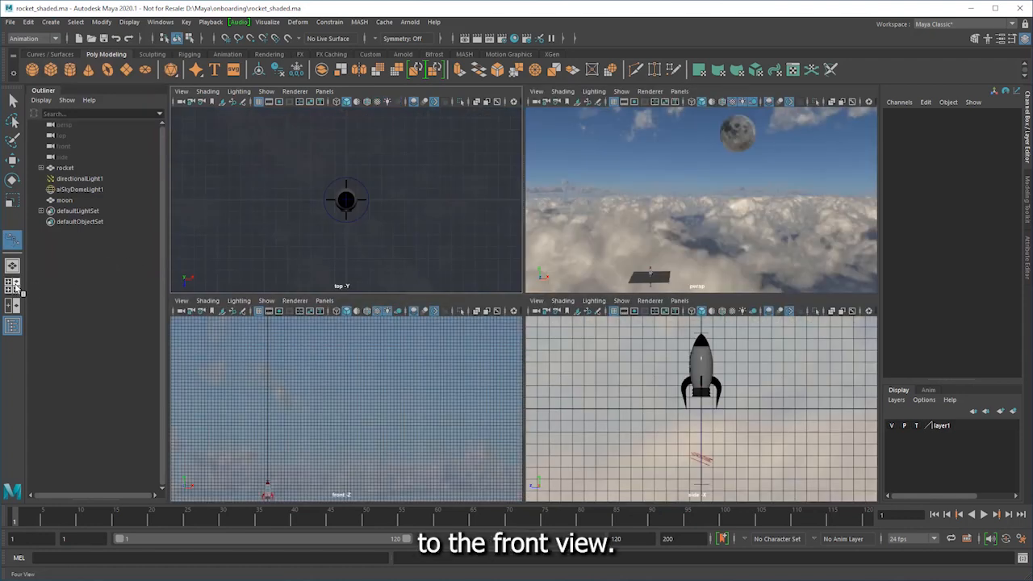
pyautogui.press('space')
pyautogui.scroll(-4, 328, 415)
pyautogui.keyDown('alt'); pyautogui.moveTo(559, 280); pyautogui.dragTo(523, 377, button='middle'); pyautogui.keyUp('alt')
pyautogui.scroll(-1, 492, 386)
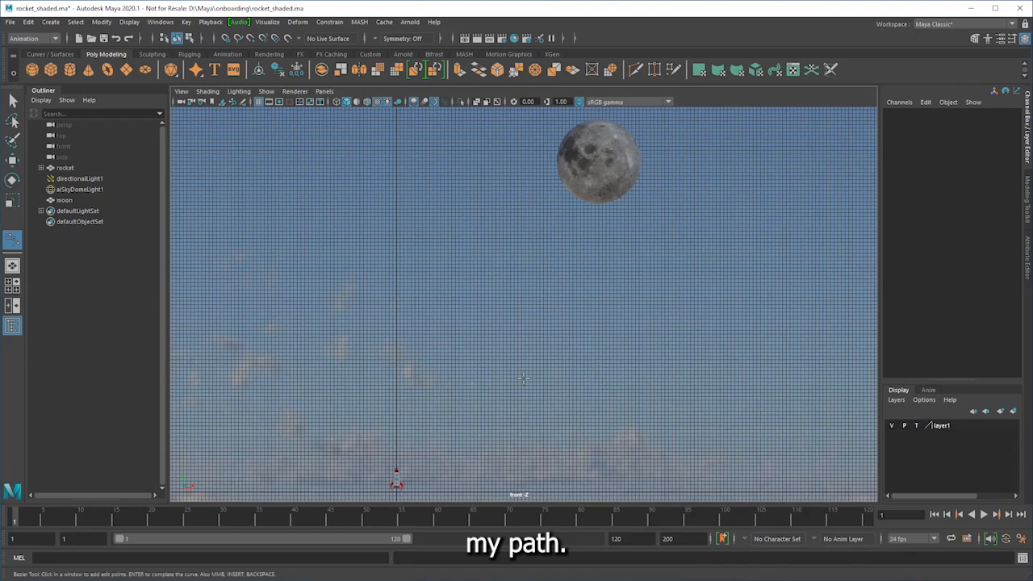
pyautogui.click(396, 481)
pyautogui.moveTo(397, 345); pyautogui.dragTo(396, 338)
pyautogui.moveTo(473, 247); pyautogui.dragTo(538, 248)
pyautogui.moveTo(690, 281); pyautogui.dragTo(746, 244)
# - Continue the Bezier curve counterclockwise around the moon and finish it at the moon's lower edge
pyautogui.keyDown('alt'); pyautogui.moveTo(682, 247); pyautogui.dragTo(642, 338, button='middle'); pyautogui.keyUp('alt')
pyautogui.moveTo(669, 202); pyautogui.dragTo(650, 189)
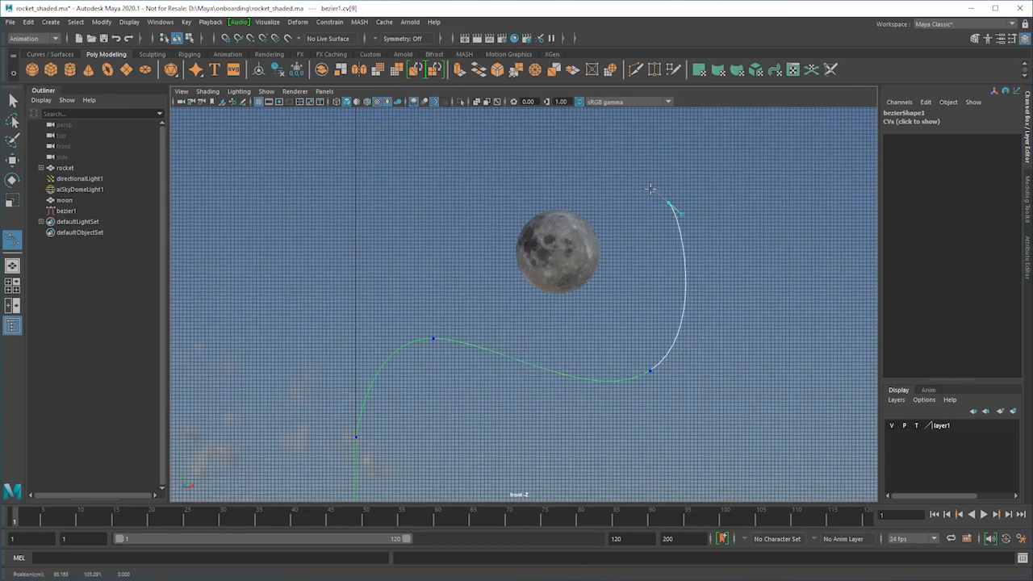
pyautogui.moveTo(500, 161); pyautogui.dragTo(460, 170)
pyautogui.moveTo(471, 302); pyautogui.dragTo(488, 307)
pyautogui.moveTo(559, 300); pyautogui.dragTo(589, 256)
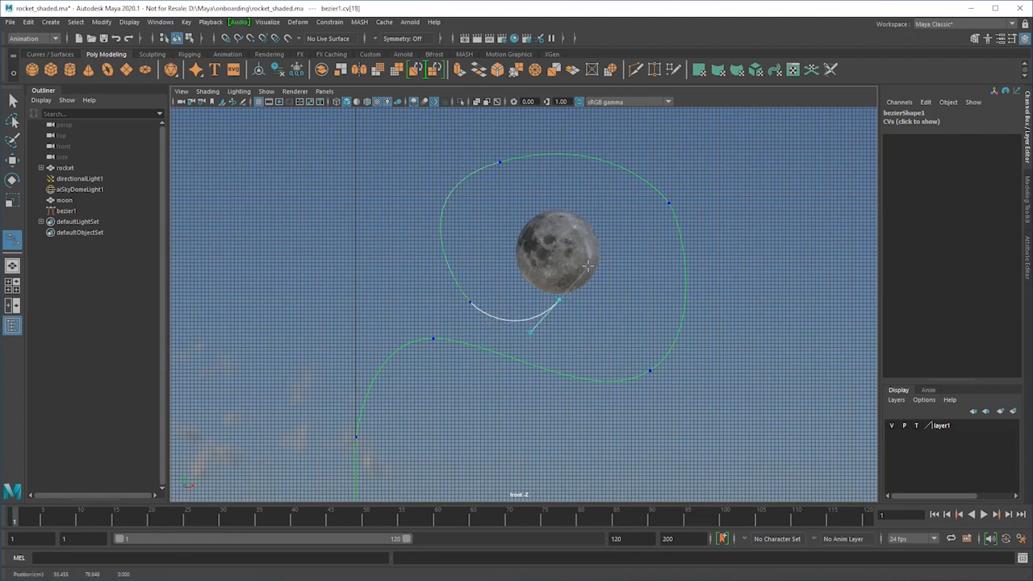
pyautogui.press('Return')
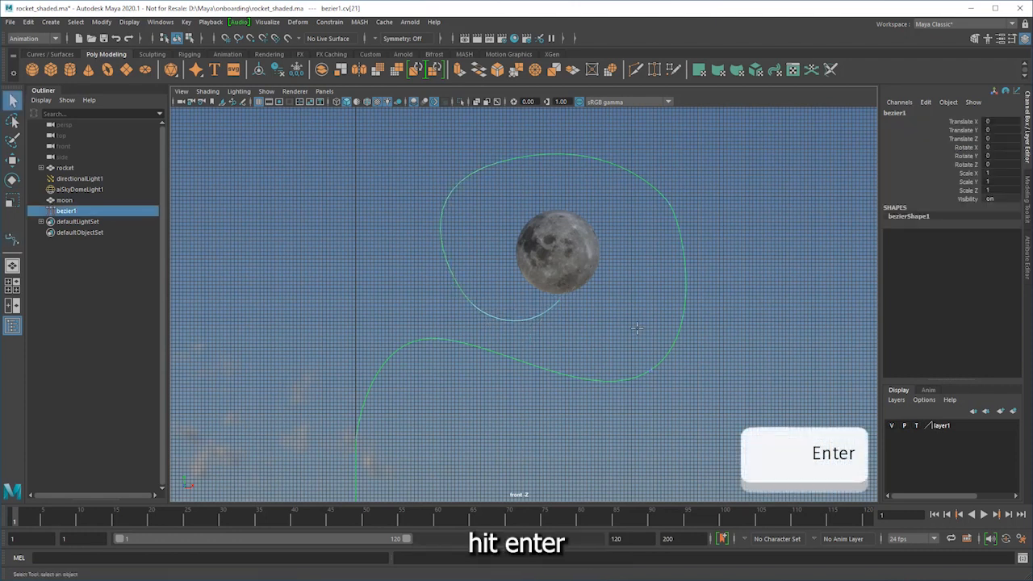
# - Attach the rocket to the Bezier curve as its motion path
pyautogui.keyDown('alt'); pyautogui.moveTo(571, 364); pyautogui.dragTo(603, 327, button='middle'); pyautogui.keyUp('alt')
pyautogui.keyDown('alt'); pyautogui.moveTo(602, 327); pyautogui.dragTo(464, 347, button='right'); pyautogui.keyUp('alt')
pyautogui.keyDown('alt'); pyautogui.moveTo(529, 342); pyautogui.dragTo(546, 330, button='middle'); pyautogui.keyUp('alt')
pyautogui.keyDown('alt'); pyautogui.moveTo(546, 329); pyautogui.dragTo(530, 331, button='right'); pyautogui.keyUp('alt')
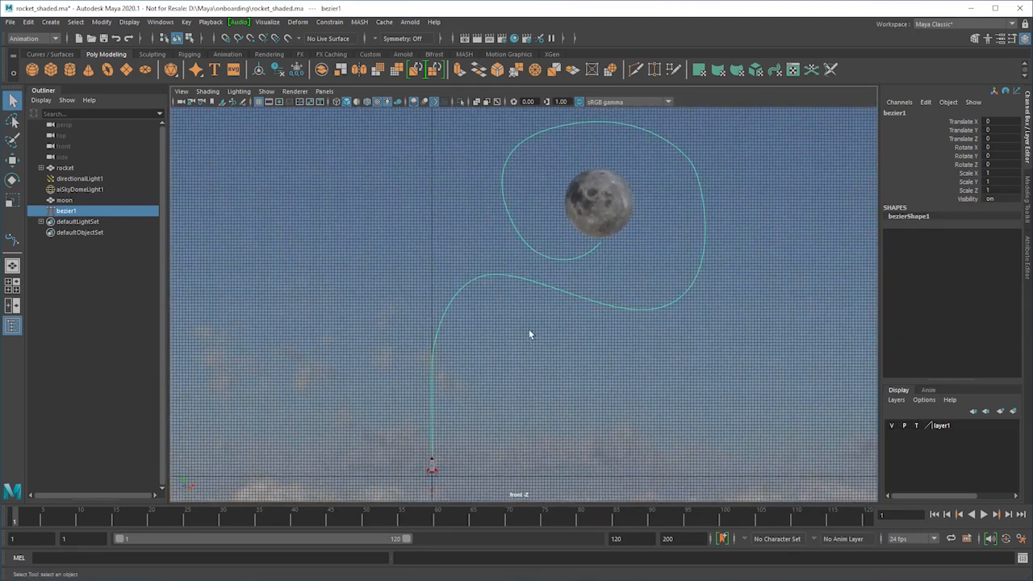
pyautogui.keyDown('alt'); pyautogui.moveTo(529, 331); pyautogui.dragTo(528, 337, button='middle'); pyautogui.keyUp('alt')
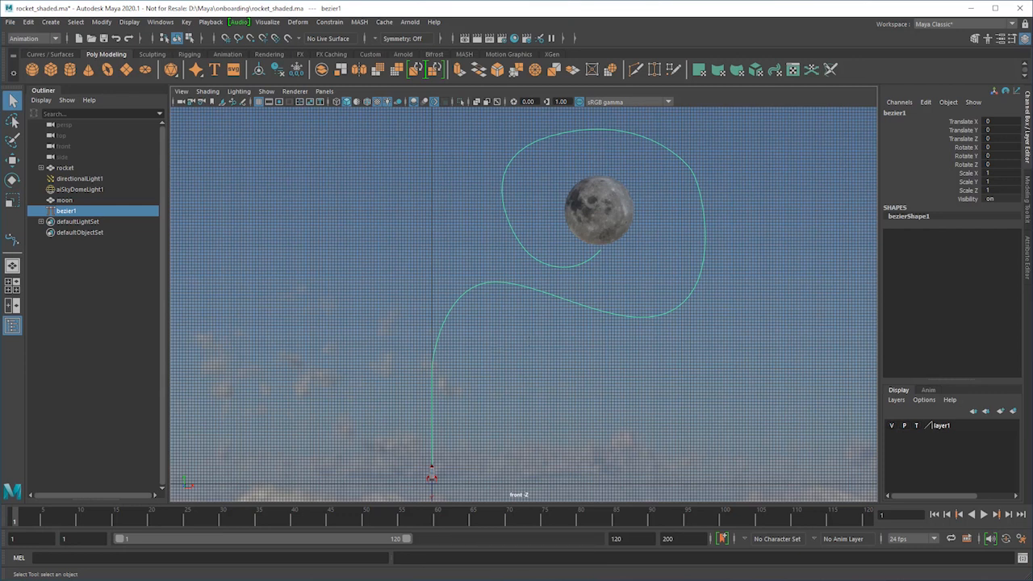
pyautogui.click(434, 475)
pyautogui.keyDown('shift'); pyautogui.click(433, 432); pyautogui.keyUp('shift')
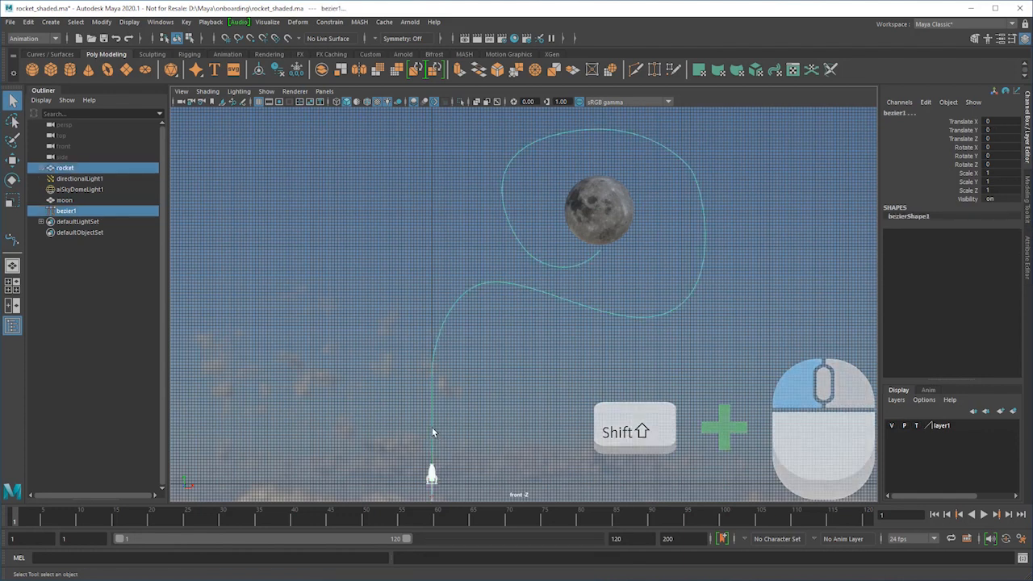
pyautogui.click(329, 22)
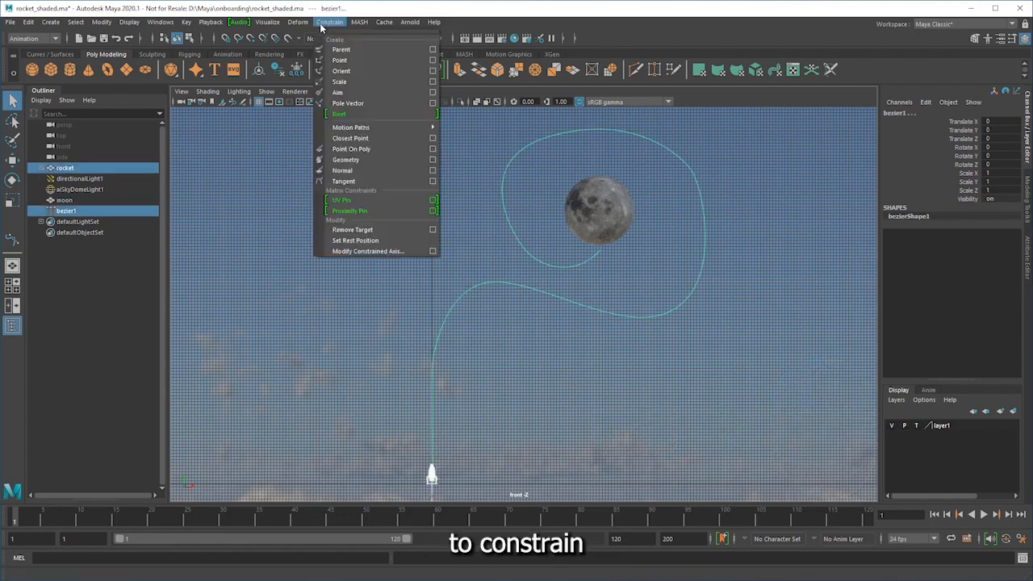
pyautogui.moveTo(388, 130)
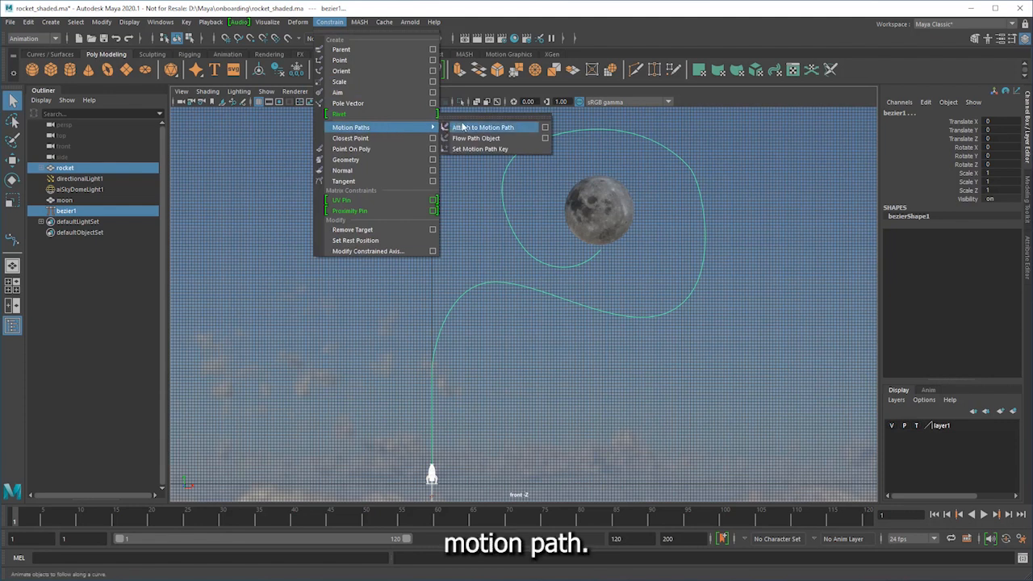
pyautogui.click(503, 128)
pyautogui.click(510, 426)
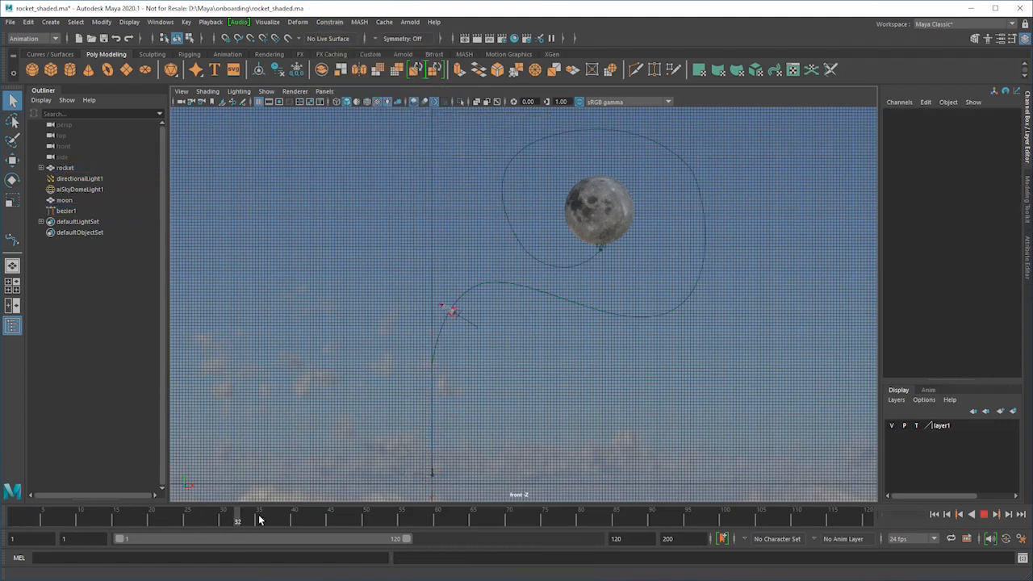
# - Set the motion path's Front Axis to Y and Up Axis to Z so the rocket points along the curve
pyautogui.keyDown('alt'); pyautogui.moveTo(460, 373); pyautogui.dragTo(690, 346, button='right'); pyautogui.keyUp('alt')
pyautogui.keyDown('alt'); pyautogui.moveTo(691, 346); pyautogui.dragTo(244, 336, button='middle'); pyautogui.keyUp('alt')
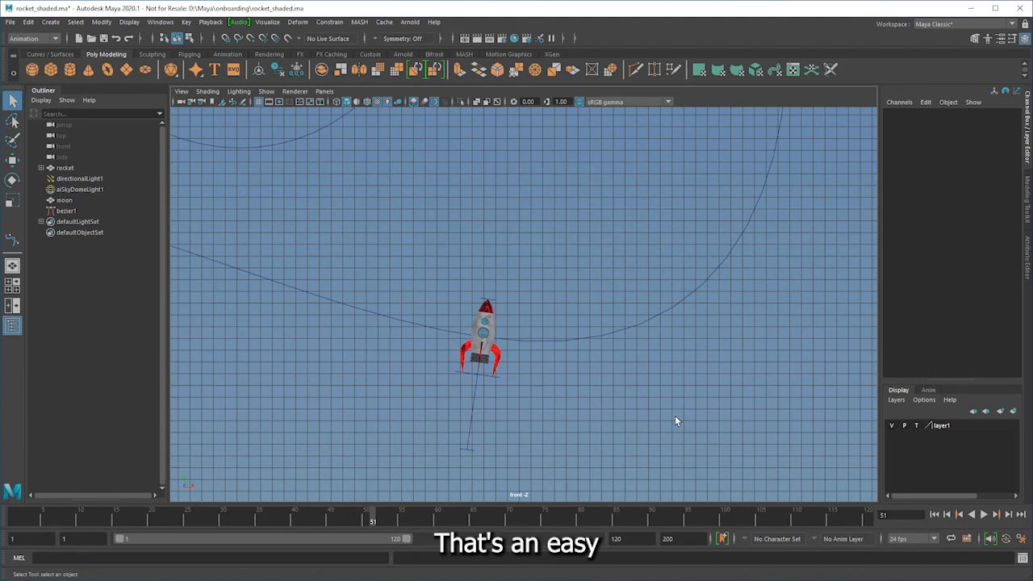
pyautogui.click(621, 336)
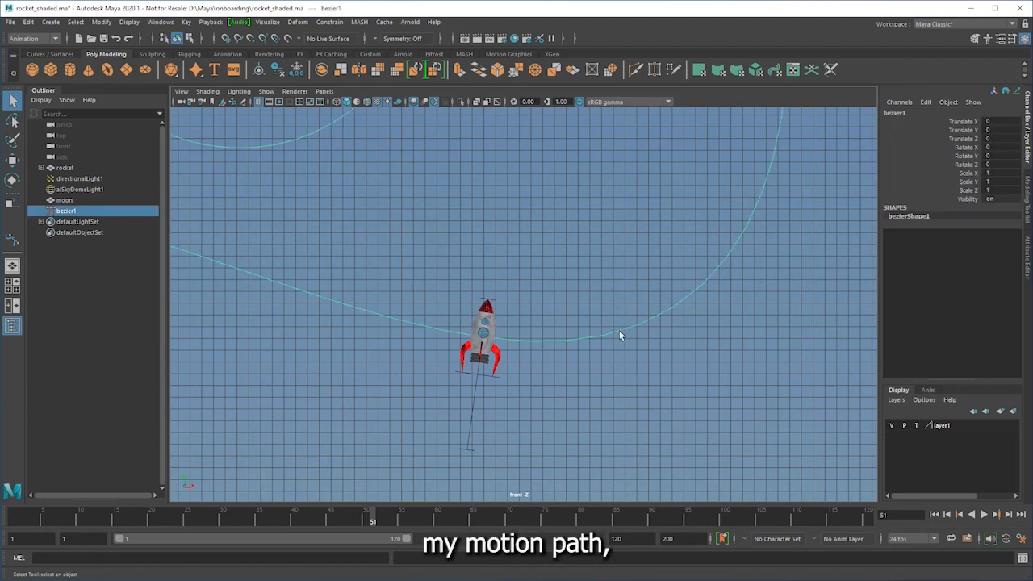
pyautogui.click(1027, 248)
pyautogui.click(896, 111)
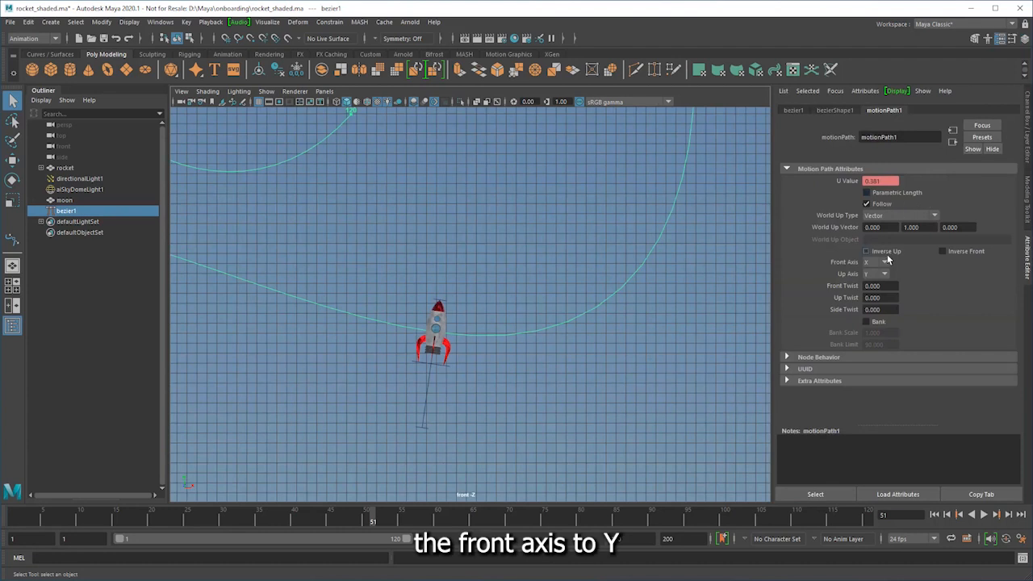
pyautogui.click(885, 267)
pyautogui.click(883, 282)
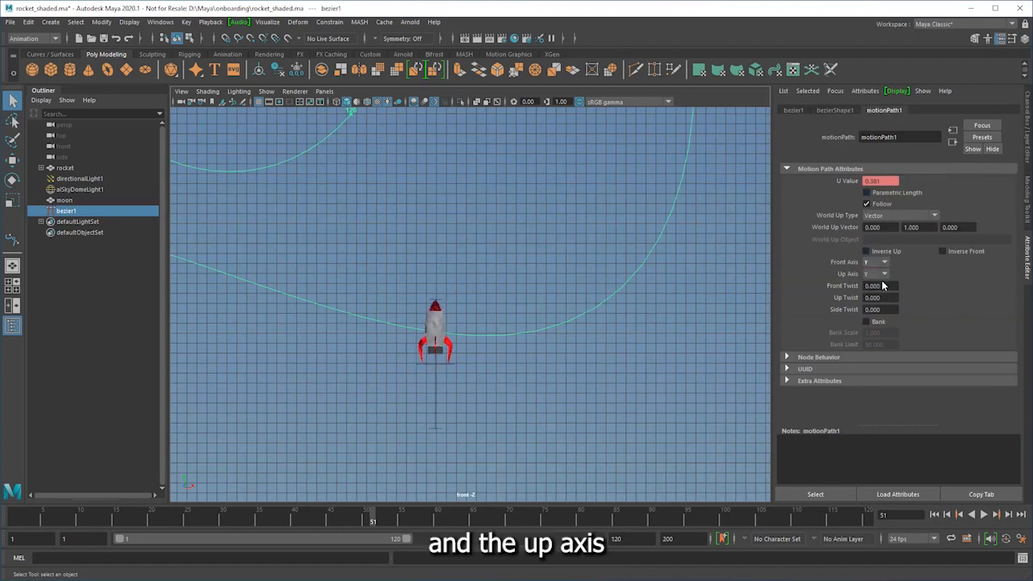
pyautogui.click(878, 307)
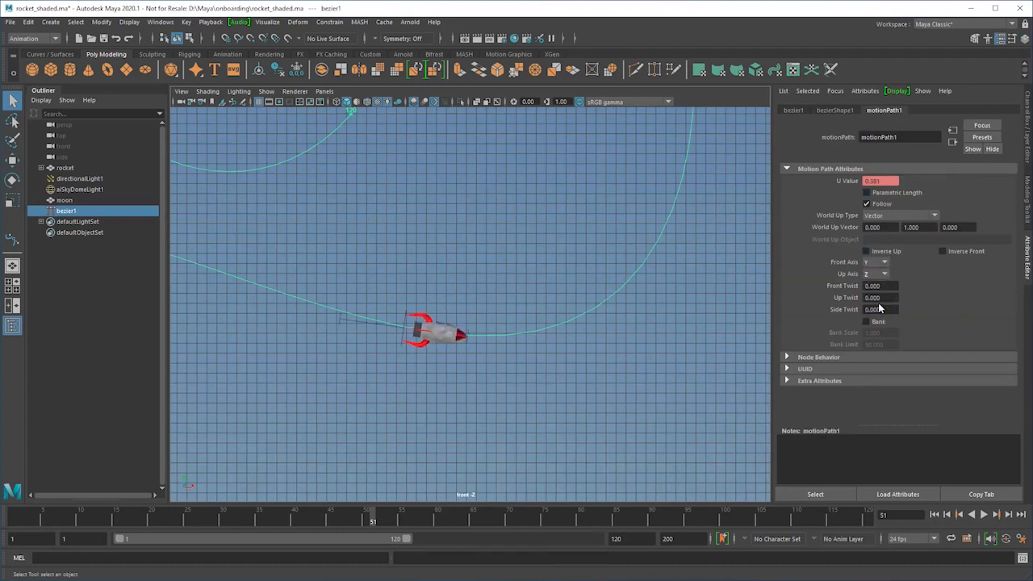
# - Edit the Bezier curve's control vertices, moving the first one at the rocket's start position slightly upward
pyautogui.scroll(-10, 570, 372)
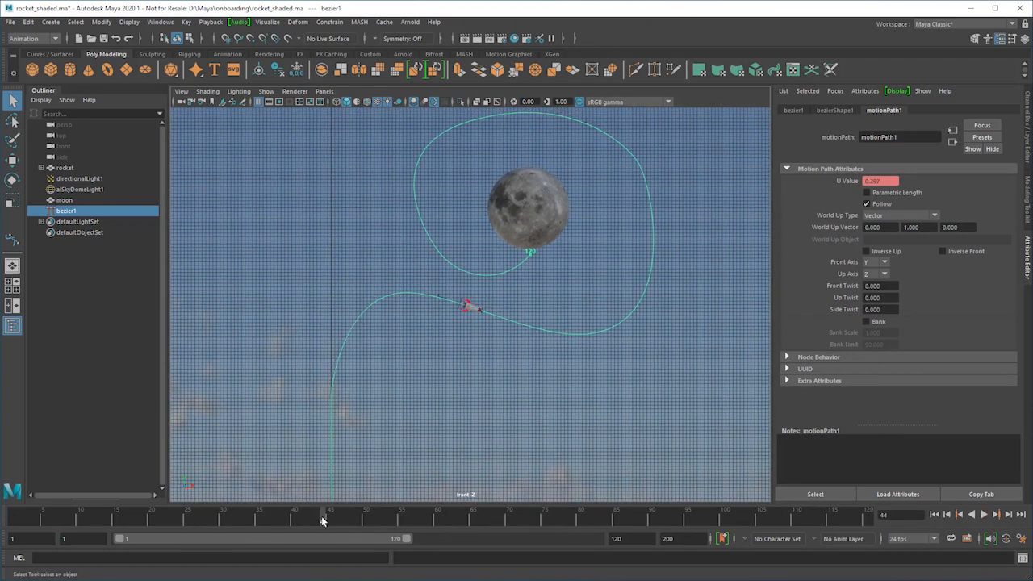
pyautogui.moveTo(526, 327); pyautogui.dragTo(457, 329, button='right')
pyautogui.keyDown('alt'); pyautogui.moveTo(406, 409); pyautogui.dragTo(507, 319, button='middle'); pyautogui.keyUp('alt')
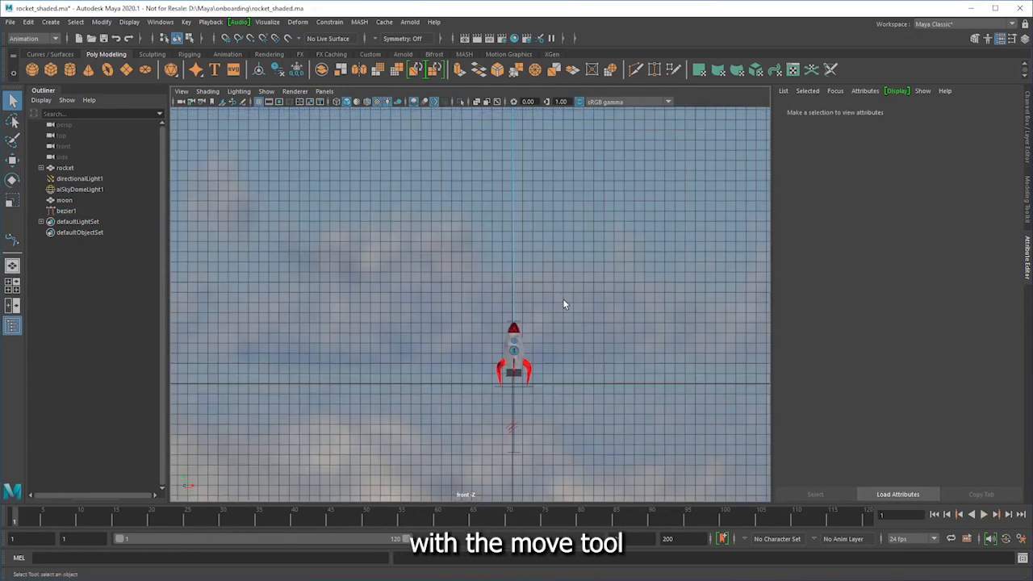
pyautogui.scroll(5, 562, 298)
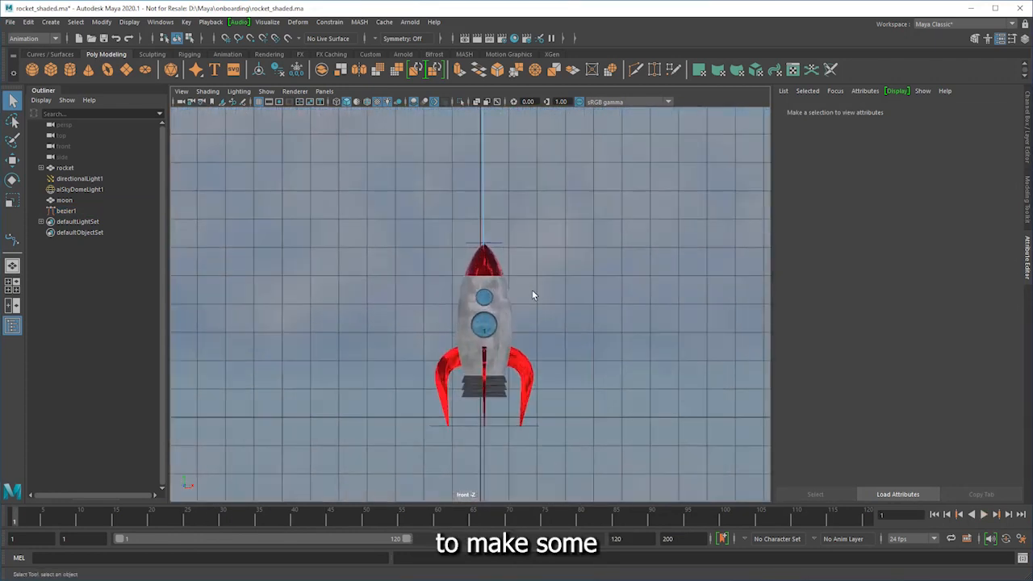
pyautogui.click(336, 104)
pyautogui.click(484, 334)
pyautogui.press('w')
pyautogui.moveTo(484, 287); pyautogui.dragTo(489, 279)
pyautogui.click(347, 103)
# - Play back the animation and follow the rocket along the whole path to the moon
pyautogui.keyDown('alt'); pyautogui.moveTo(560, 253); pyautogui.dragTo(500, 480, button='middle'); pyautogui.keyUp('alt')
pyautogui.keyDown('alt'); pyautogui.moveTo(499, 480); pyautogui.dragTo(246, 507, button='right'); pyautogui.keyUp('alt')
pyautogui.hotkey('alt', 'v')
pyautogui.keyDown('alt'); pyautogui.moveTo(557, 287); pyautogui.dragTo(359, 521, button='middle'); pyautogui.keyUp('alt')
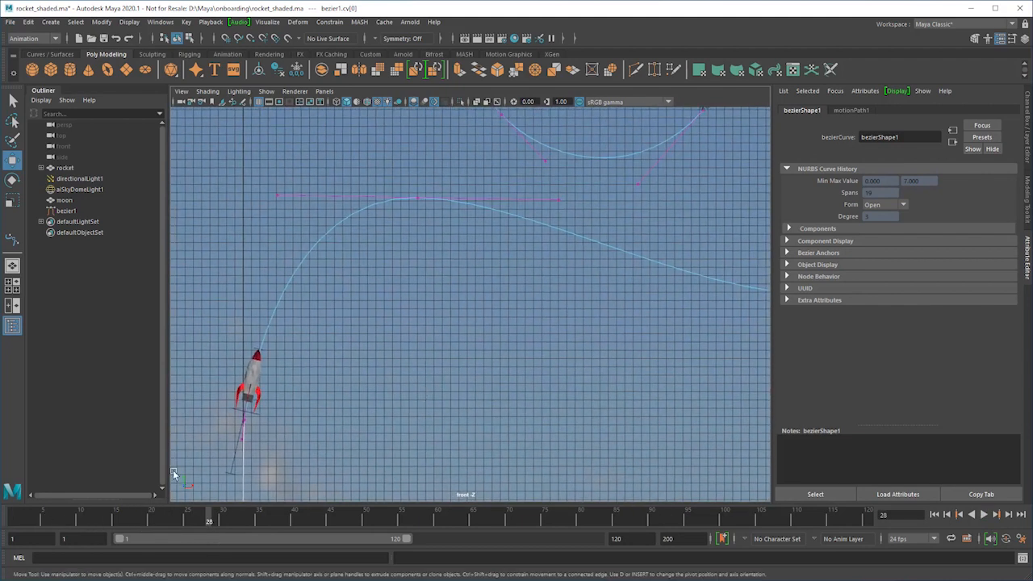
pyautogui.keyDown('alt'); pyautogui.moveTo(545, 327); pyautogui.dragTo(420, 381, button='middle'); pyautogui.keyUp('alt')
pyautogui.keyDown('alt'); pyautogui.moveTo(420, 382); pyautogui.dragTo(332, 387, button='right'); pyautogui.keyUp('alt')
pyautogui.keyDown('alt'); pyautogui.moveTo(560, 333); pyautogui.dragTo(510, 409, button='middle'); pyautogui.keyUp('alt')
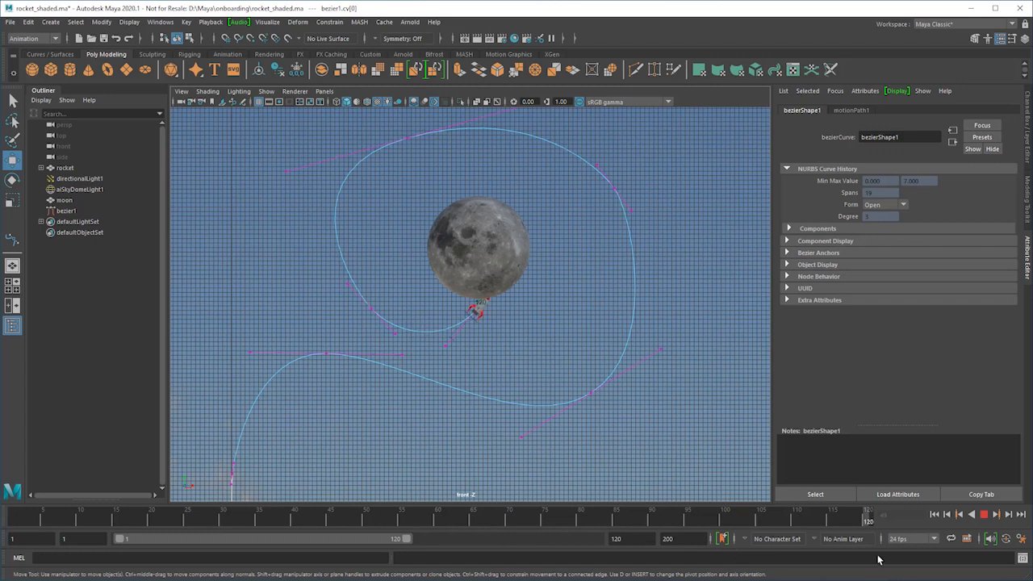
# - Scrub the timeline back from the landing to frame 1 and examine the rocket's launch position
pyautogui.moveTo(877, 556); pyautogui.dragTo(324, 539)
pyautogui.keyDown('alt'); pyautogui.moveTo(332, 413); pyautogui.dragTo(675, 181, button='middle'); pyautogui.keyUp('alt')
pyautogui.keyDown('alt'); pyautogui.moveTo(533, 278); pyautogui.dragTo(418, 248, button='middle'); pyautogui.keyUp('alt')
pyautogui.moveTo(262, 525); pyautogui.dragTo(13, 525)
pyautogui.moveTo(14, 521); pyautogui.dragTo(180, 531)
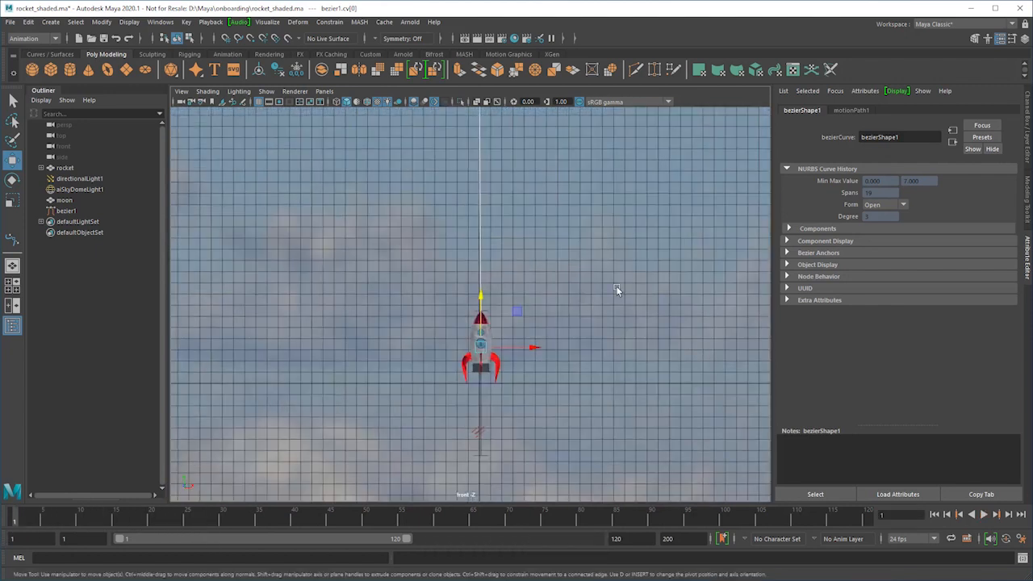
# - Select the motionPath1 node, move its first keyframe to frame 24, and scrub through the launch to check the delay
pyautogui.click(862, 109)
pyautogui.click(816, 495)
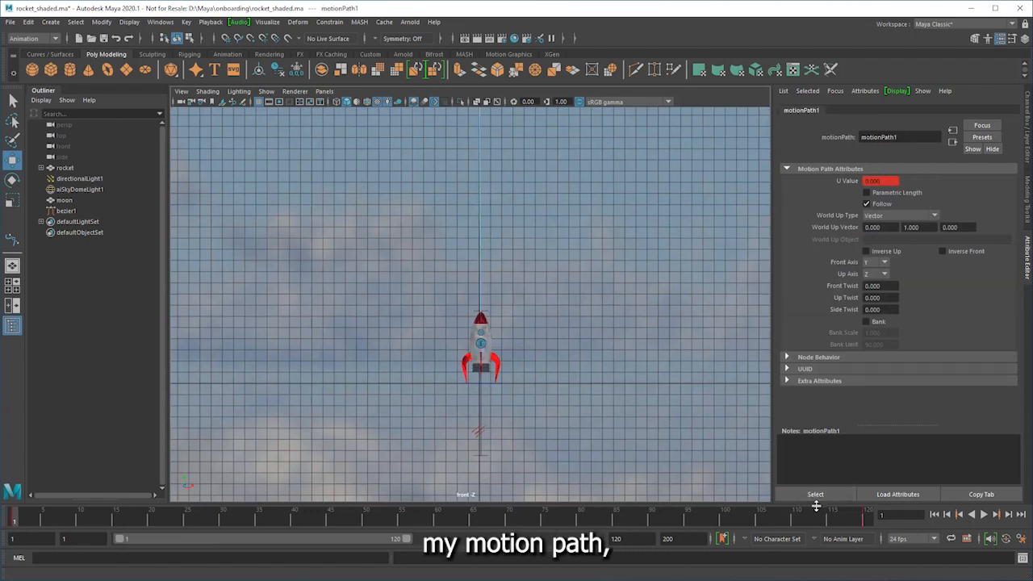
pyautogui.keyDown('shift'); pyautogui.click(14, 518); pyautogui.keyUp('shift')
pyautogui.moveTo(15, 526); pyautogui.dragTo(71, 521, button='middle')
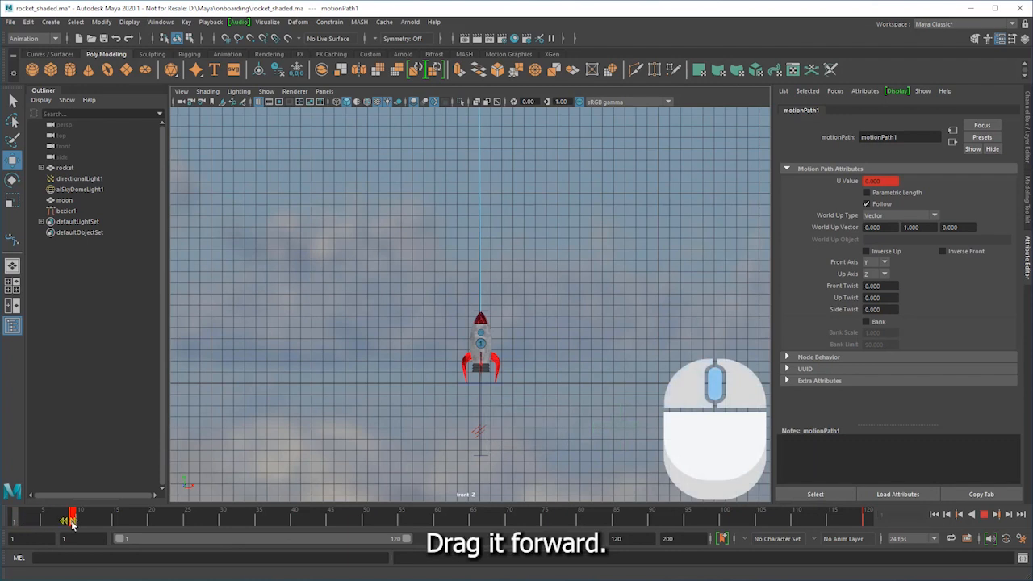
pyautogui.moveTo(139, 527); pyautogui.dragTo(151, 527, button='middle')
pyautogui.moveTo(184, 523)
pyautogui.mouseDown()
pyautogui.moveTo(36, 528)
pyautogui.moveTo(205, 539)
pyautogui.moveTo(150, 526)
pyautogui.moveTo(175, 526)
pyautogui.mouseUp()
pyautogui.hotkey('alt', 'v')
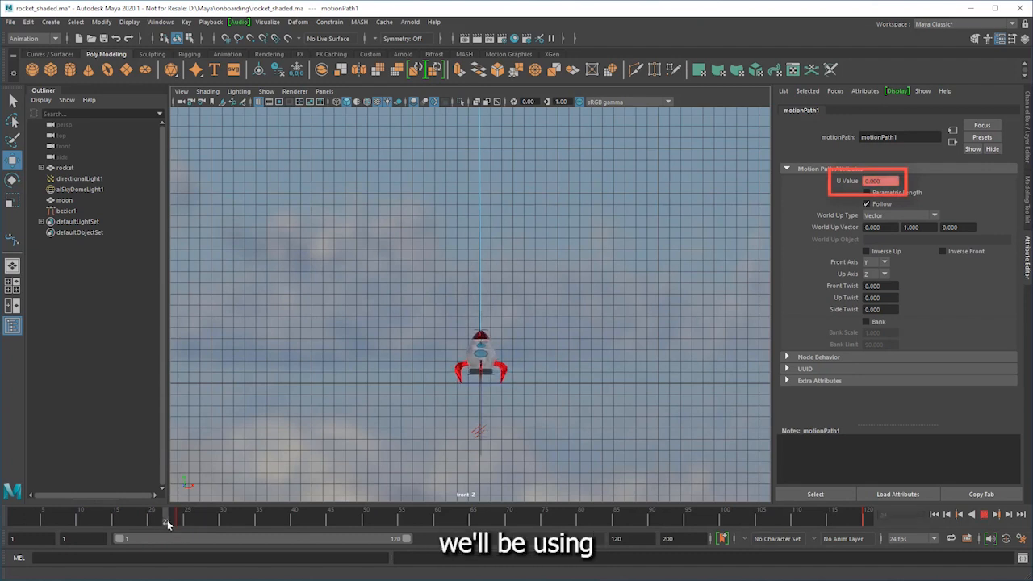
pyautogui.moveTo(232, 528); pyautogui.dragTo(159, 530)
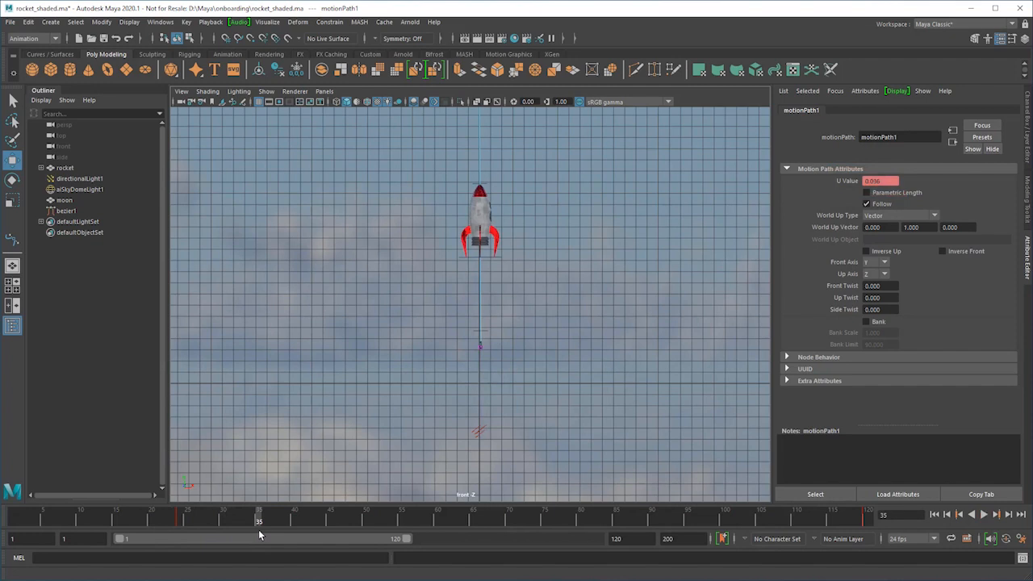
# - Extend the playback range to end at frame 200
pyautogui.scroll(-5, 546, 381)
pyautogui.keyDown('alt'); pyautogui.moveTo(490, 368); pyautogui.dragTo(454, 419, button='middle'); pyautogui.keyUp('alt')
pyautogui.scroll(-3, 549, 347)
pyautogui.keyDown('alt'); pyautogui.moveTo(601, 295); pyautogui.dragTo(488, 415, button='middle'); pyautogui.keyUp('alt')
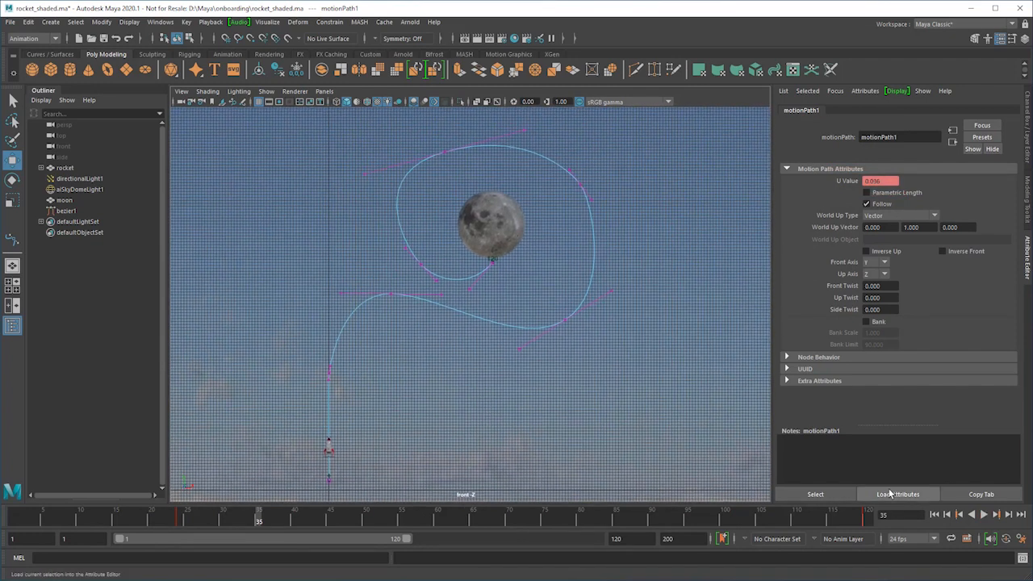
pyautogui.write('200')
pyautogui.press('Return')
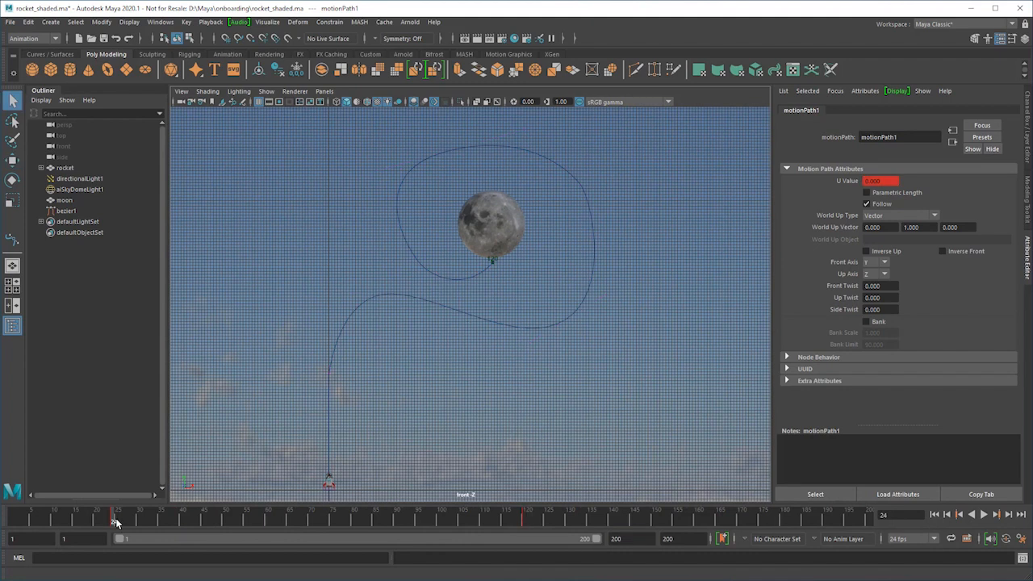
# - At frame 121, show the front view in wireframe and move the Bezier curve's end vertex down, away from the moon
pyautogui.moveTo(114, 521); pyautogui.dragTo(531, 522)
pyautogui.scroll(9, 528, 316)
pyautogui.moveTo(535, 313)
pyautogui.keyDown('alt'); pyautogui.mouseDown(button='middle')
pyautogui.moveTo(475, 422)
pyautogui.moveTo(504, 407)
pyautogui.mouseUp(button='middle'); pyautogui.keyUp('alt')
pyautogui.keyDown('alt'); pyautogui.moveTo(504, 407); pyautogui.dragTo(355, 391, button='right'); pyautogui.keyUp('alt')
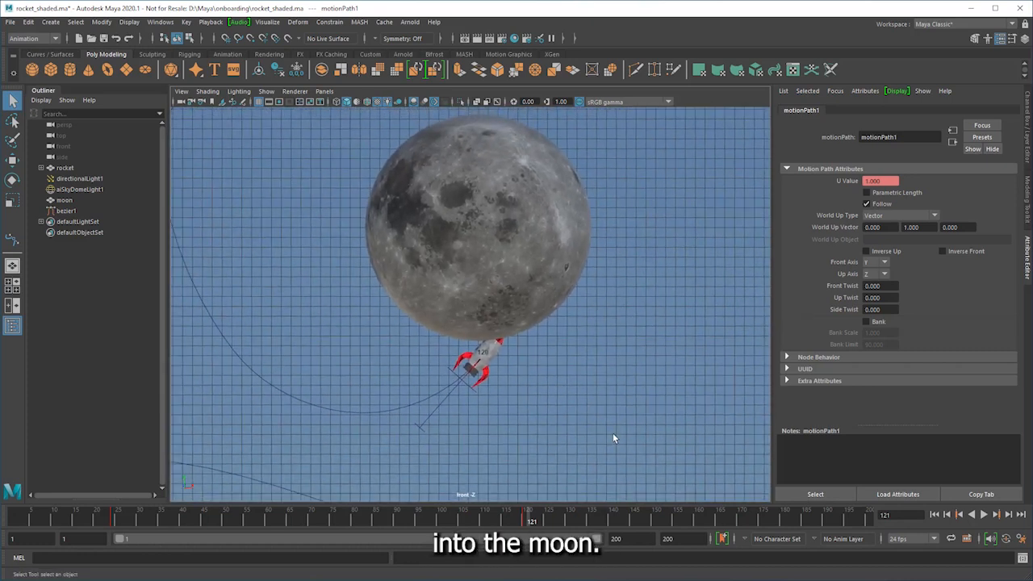
pyautogui.click(383, 410)
pyautogui.moveTo(383, 410); pyautogui.dragTo(345, 359, button='right')
pyautogui.press('4')
pyautogui.scroll(4, 494, 380)
pyautogui.click(490, 375)
pyautogui.scroll(-4, 484, 386)
pyautogui.press('w')
pyautogui.moveTo(483, 304); pyautogui.dragTo(488, 404)
pyautogui.keyDown('alt'); pyautogui.moveTo(487, 404); pyautogui.dragTo(497, 326, button='middle'); pyautogui.keyUp('alt')
# - Move the end vertex's tangent handle directly above it and adjust the neighbouring curve vertex
pyautogui.click(418, 460)
pyautogui.moveTo(419, 424); pyautogui.dragTo(463, 255)
pyautogui.moveTo(459, 295); pyautogui.dragTo(530, 298)
pyautogui.keyDown('alt'); pyautogui.moveTo(530, 299); pyautogui.dragTo(604, 330, button='middle'); pyautogui.keyUp('alt')
pyautogui.click(389, 363)
pyautogui.moveTo(390, 315); pyautogui.dragTo(400, 282)
pyautogui.keyDown('alt'); pyautogui.moveTo(350, 258); pyautogui.dragTo(349, 338, button='middle'); pyautogui.keyUp('alt')
pyautogui.scroll(-4, 349, 337)
# - Reshape the Bezier loop around the moon by moving its control vertices and tangent handles
pyautogui.click(434, 133)
pyautogui.click(269, 180)
pyautogui.moveTo(270, 180); pyautogui.dragTo(347, 180)
pyautogui.click(353, 356)
pyautogui.moveTo(353, 356); pyautogui.dragTo(360, 352)
pyautogui.click(385, 369)
pyautogui.moveTo(386, 369); pyautogui.dragTo(437, 371)
pyautogui.moveTo(433, 141); pyautogui.dragTo(448, 159)
pyautogui.click(715, 201)
pyautogui.moveTo(715, 202); pyautogui.dragTo(746, 274)
pyautogui.click(722, 242)
pyautogui.keyDown('alt'); pyautogui.moveTo(625, 442); pyautogui.dragTo(566, 353, button='middle'); pyautogui.keyUp('alt')
pyautogui.scroll(5, 567, 353)
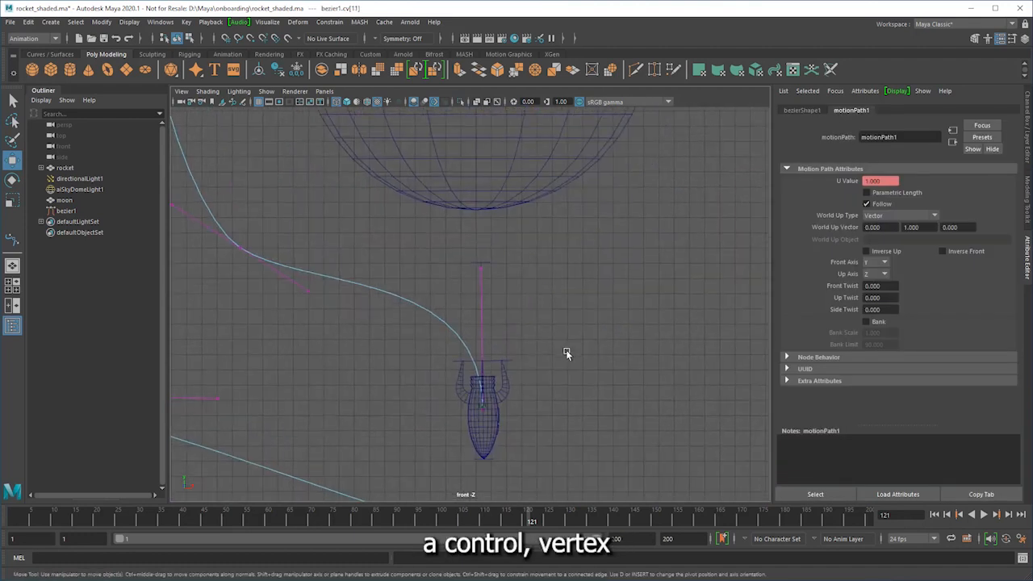
# - Extend the curve from its end vertex with the Bezier Curve tool, adding a point at the moon's underside
pyautogui.click(12, 239)
pyautogui.scroll(2, 380, 486)
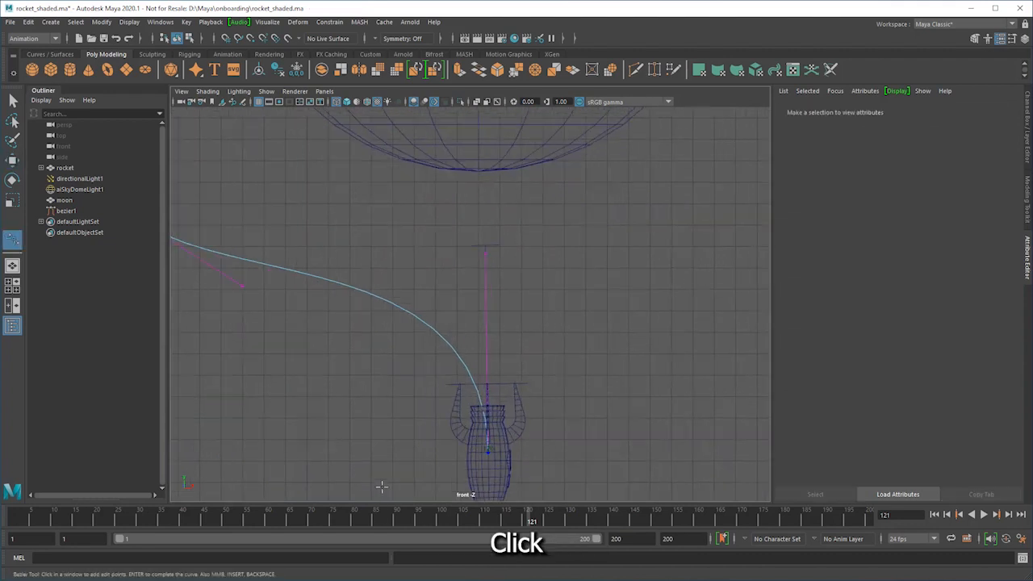
pyautogui.click(487, 450)
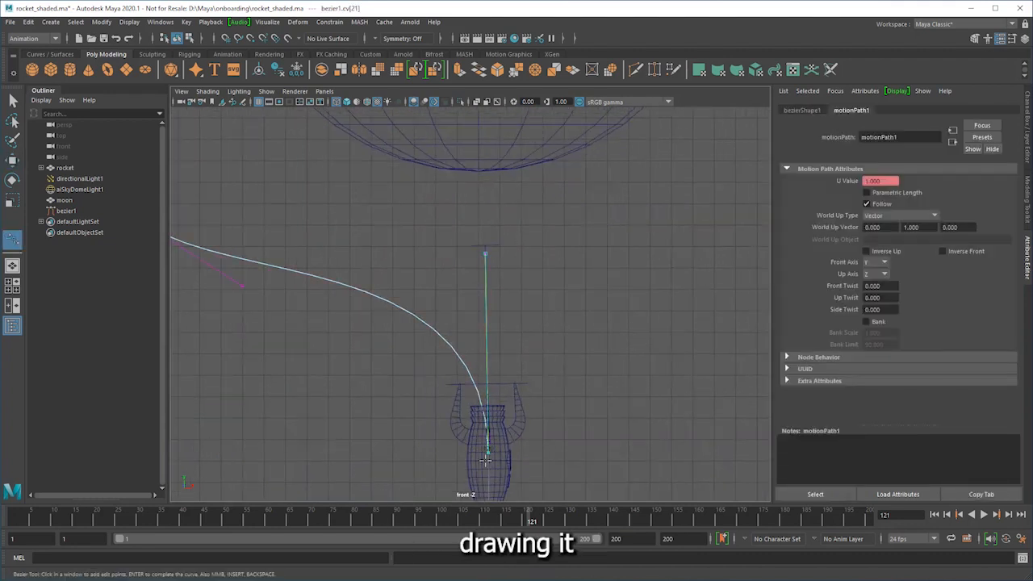
pyautogui.click(480, 172)
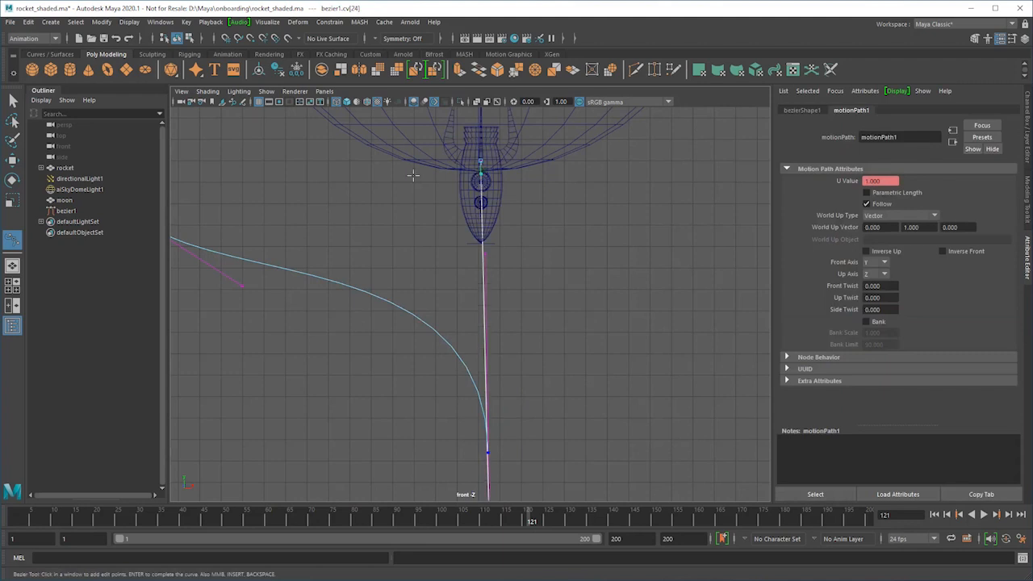
# - Lower the new end vertex so the rocket lands on the moon's surface, and shift the turning-point vertex slightly sideways
pyautogui.press('w')
pyautogui.click(481, 173)
pyautogui.moveTo(481, 115); pyautogui.dragTo(484, 179)
pyautogui.keyDown('alt'); pyautogui.moveTo(589, 344); pyautogui.dragTo(594, 233, button='middle'); pyautogui.keyUp('alt')
pyautogui.click(493, 340)
pyautogui.moveTo(544, 340); pyautogui.dragTo(536, 340)
pyautogui.scroll(-1, 551, 339)
pyautogui.keyDown('alt'); pyautogui.moveTo(554, 339); pyautogui.dragTo(562, 371, button='middle'); pyautogui.keyUp('alt')
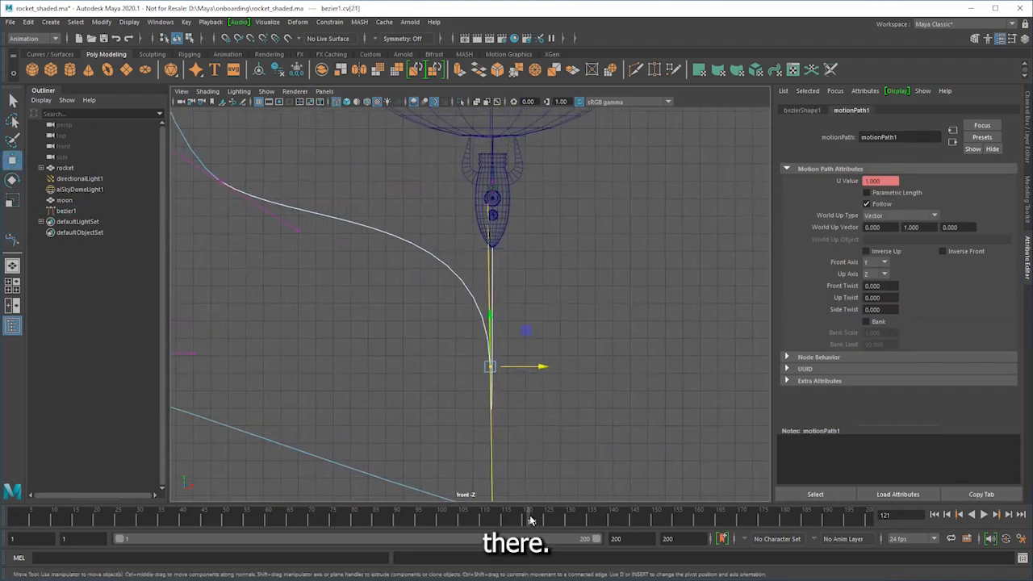
# - Restore the textured display and play back the animation to check the landing timing
pyautogui.hotkey('alt', 'v')
pyautogui.moveTo(485, 537); pyautogui.dragTo(520, 539)
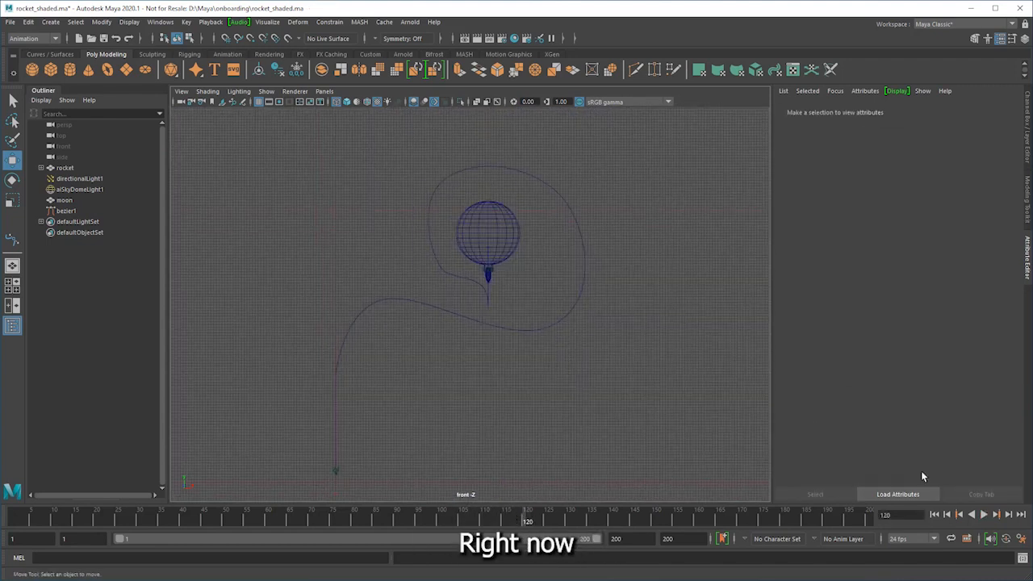
pyautogui.press('6')
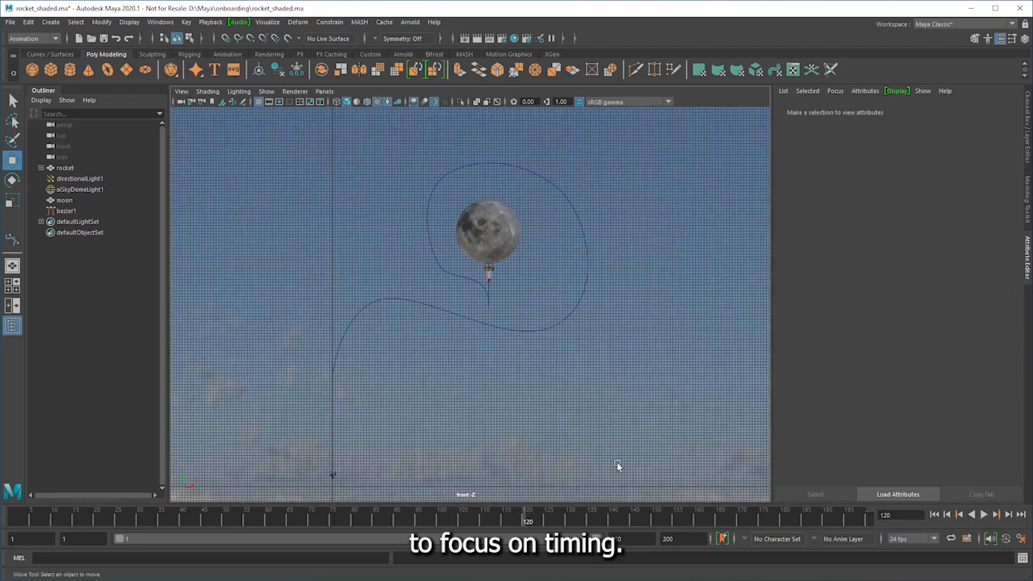
pyautogui.click(996, 514)
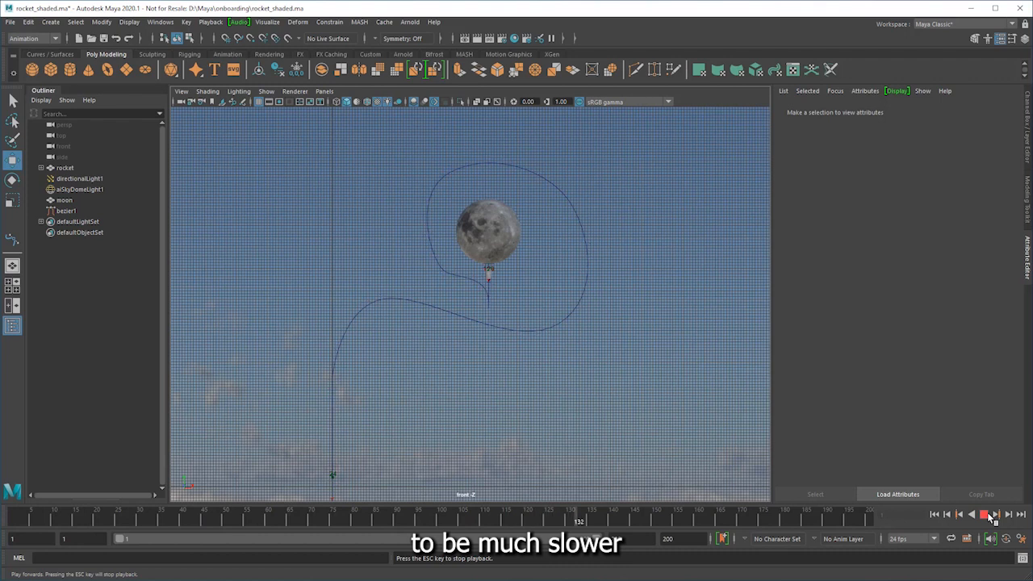
pyautogui.click(992, 515)
# - Select the curve and key the motion path's U Value at 0.957 on frame 120, placing the rocket at the turning point
pyautogui.scroll(10, 491, 271)
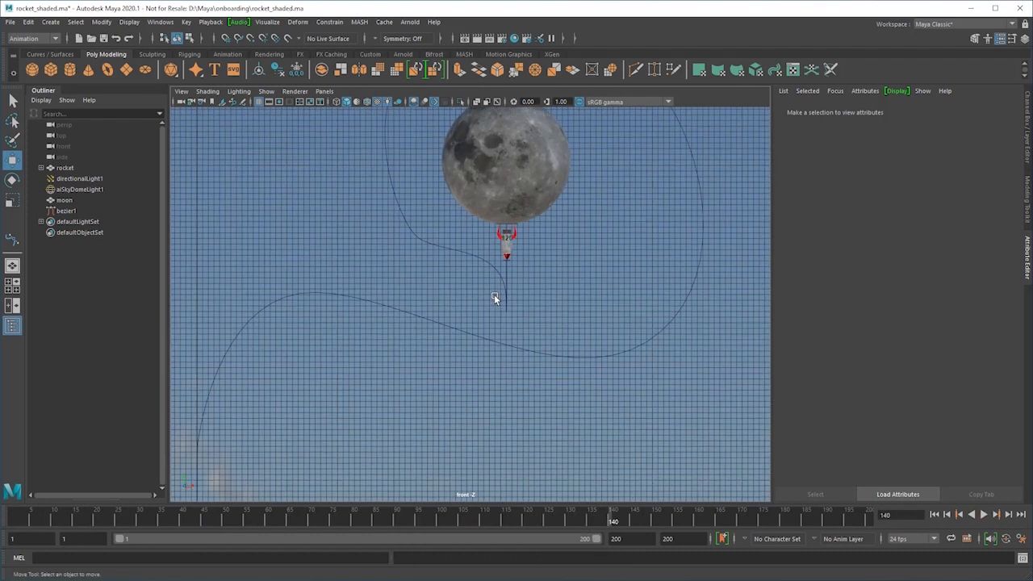
pyautogui.click(431, 420)
pyautogui.press('q')
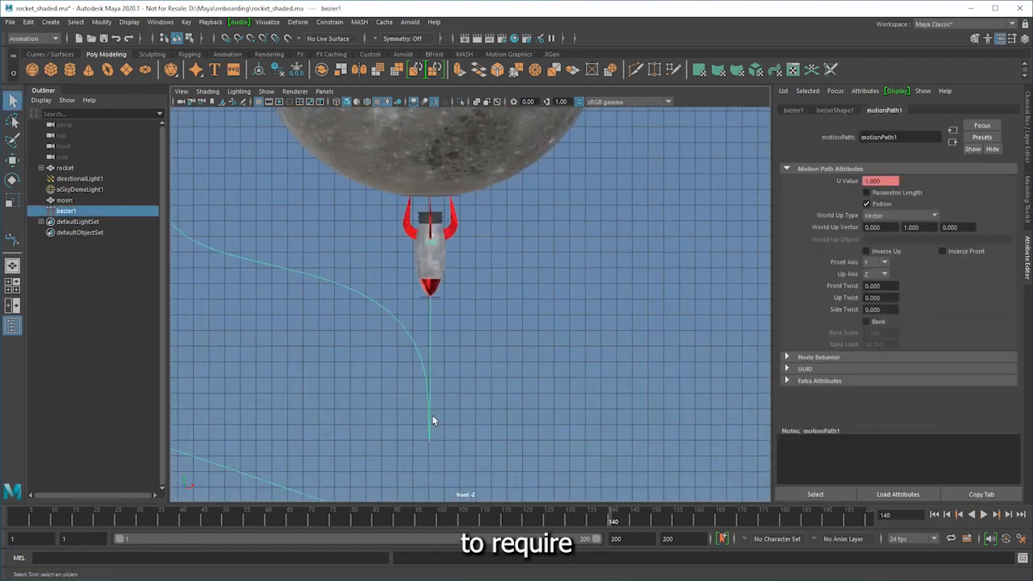
pyautogui.moveTo(539, 523); pyautogui.dragTo(476, 525)
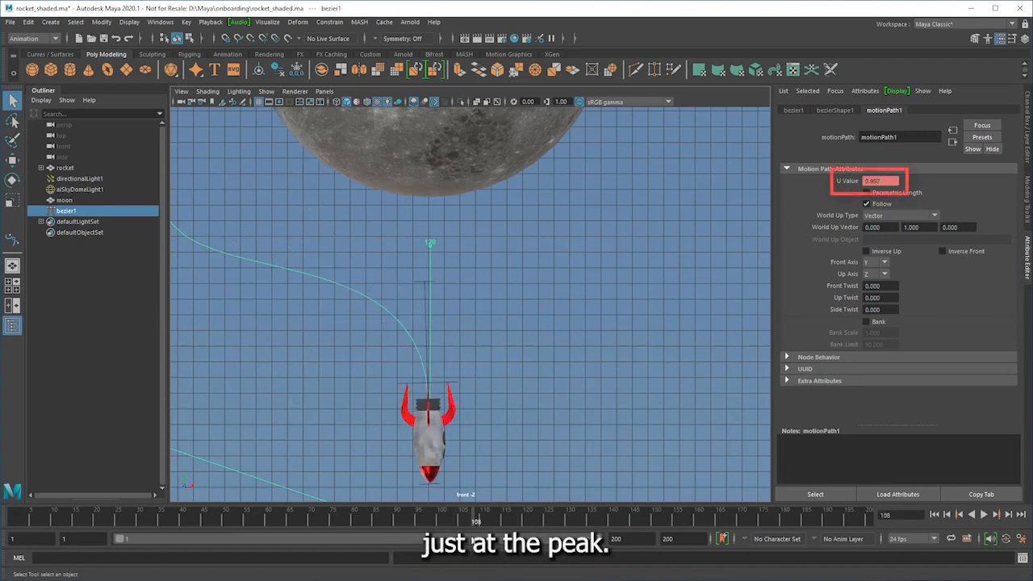
pyautogui.moveTo(468, 523); pyautogui.dragTo(524, 536)
pyautogui.write('0.957')
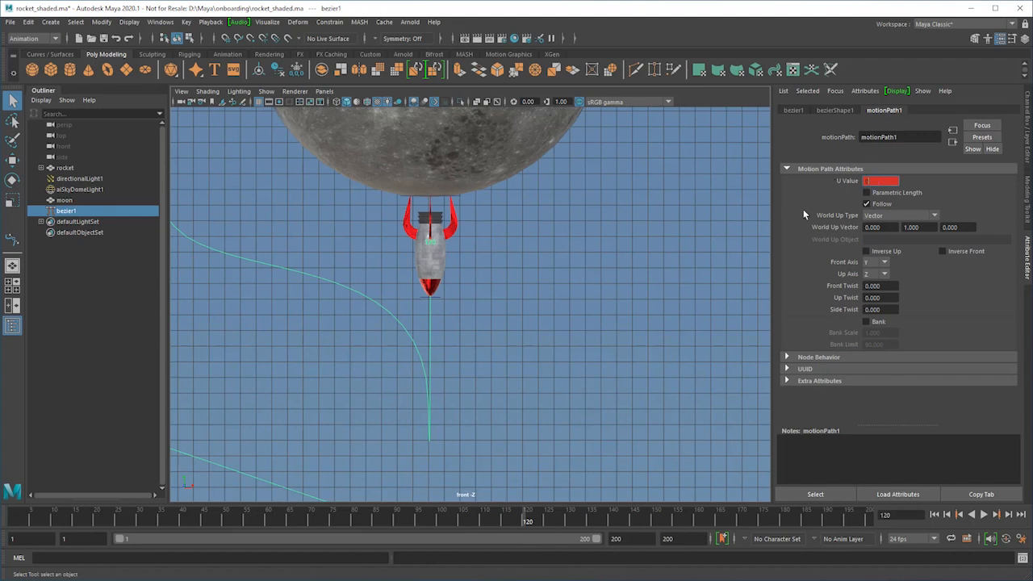
pyautogui.press('Return')
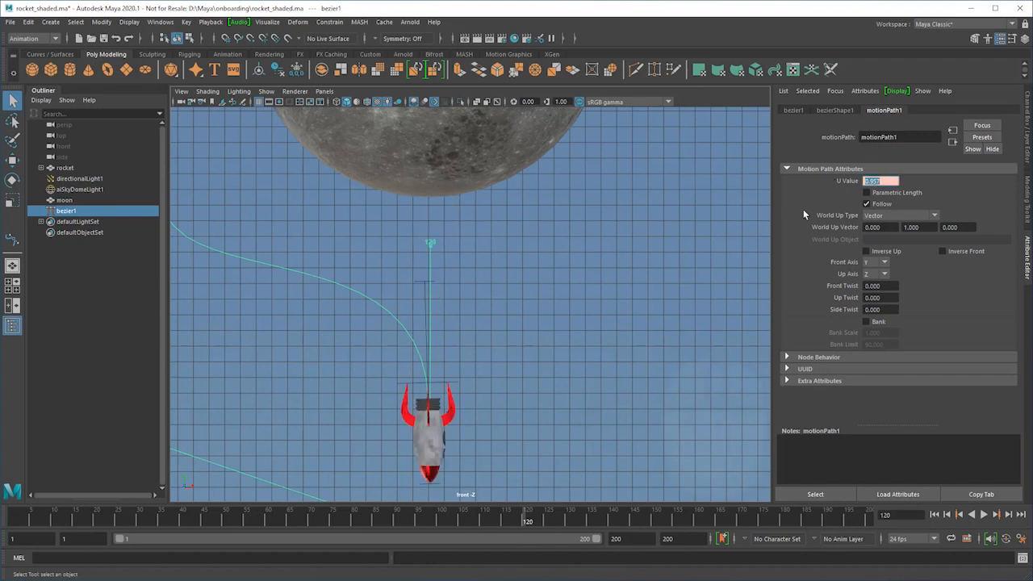
pyautogui.rightClick(848, 180)
pyautogui.click(874, 203)
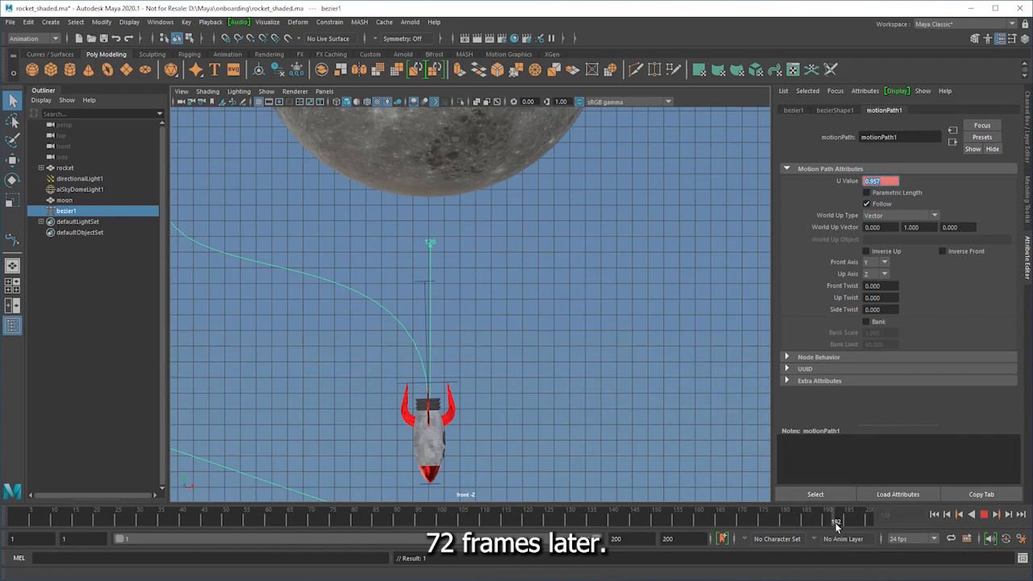
# - Key the motion path's U Value at 1 on frame 192 for the touchdown on the moon
pyautogui.moveTo(836, 527); pyautogui.dragTo(834, 526)
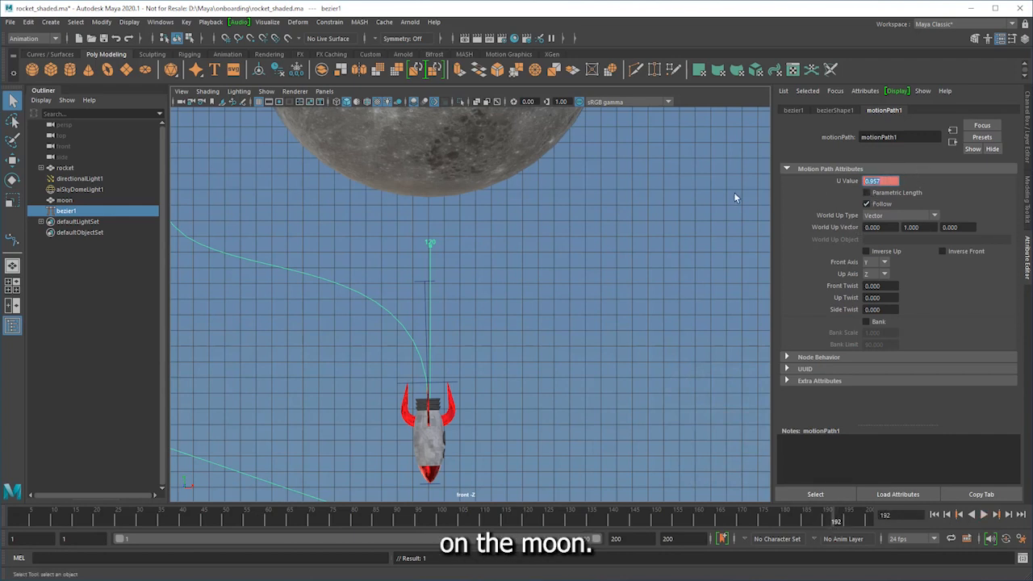
pyautogui.write('1')
pyautogui.press('Return')
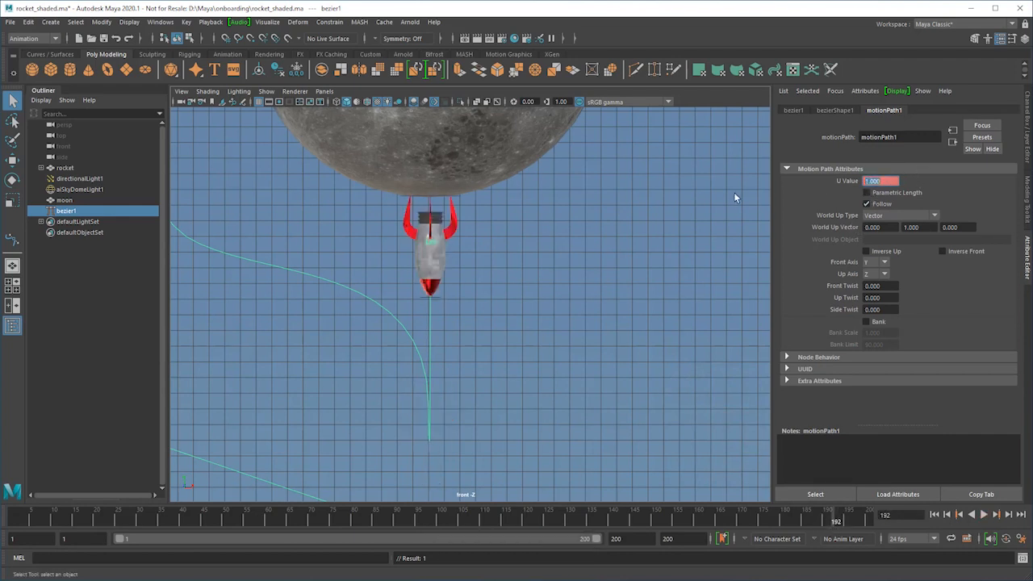
pyautogui.rightClick(842, 183)
pyautogui.click(865, 200)
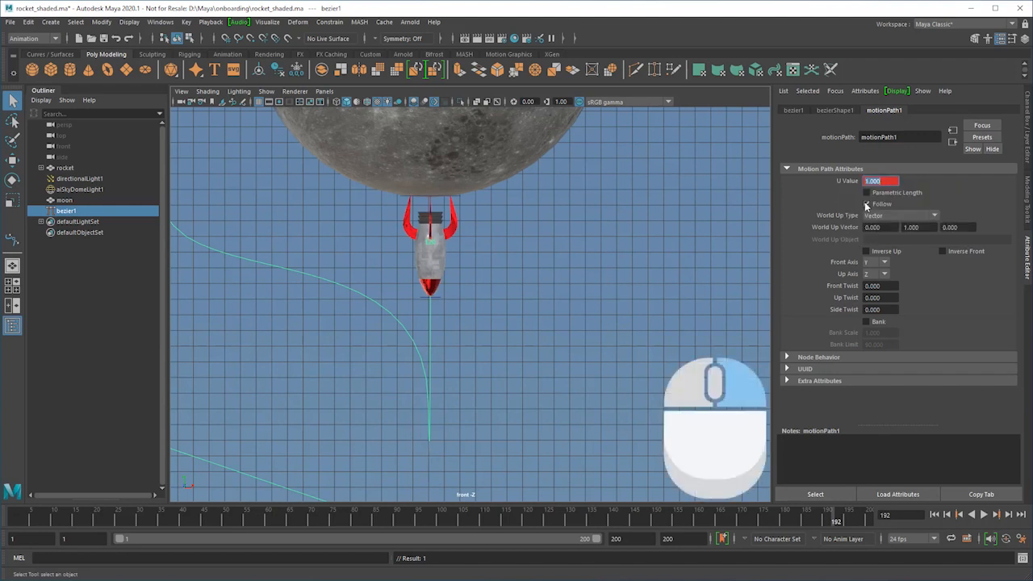
# - Select the motionPath1 node, play back the retimed flight and landing, and save the scene
pyautogui.click(820, 499)
pyautogui.moveTo(839, 517); pyautogui.dragTo(346, 518)
pyautogui.scroll(-3, 518, 393)
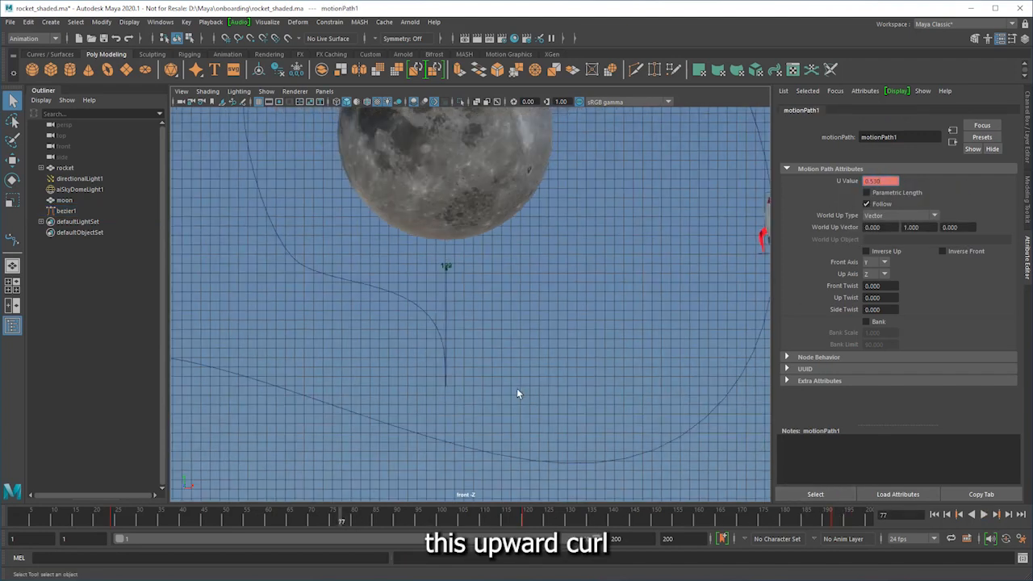
pyautogui.scroll(-3, 518, 393)
pyautogui.click(984, 514)
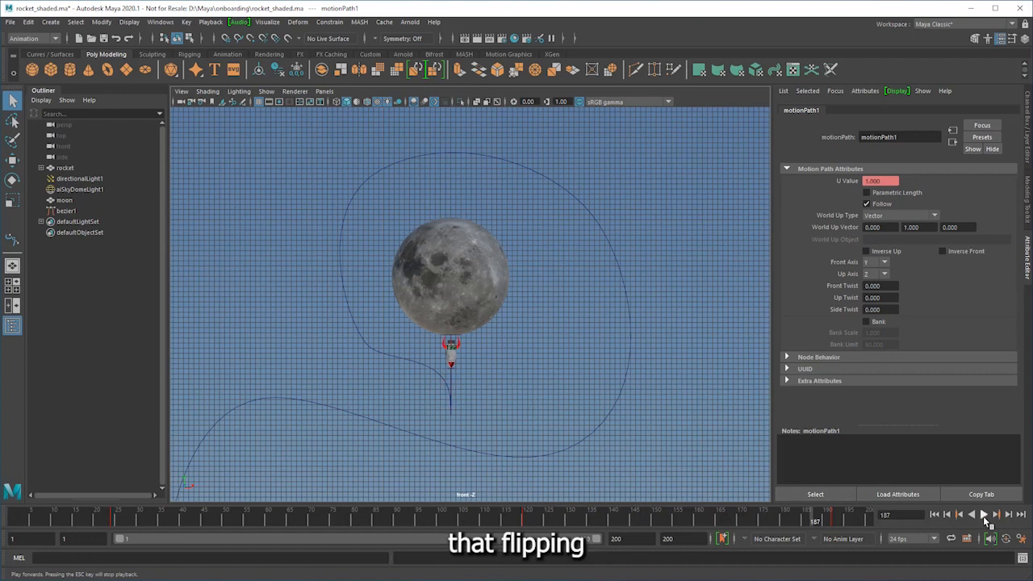
pyautogui.hotkey('ctrl', 's')
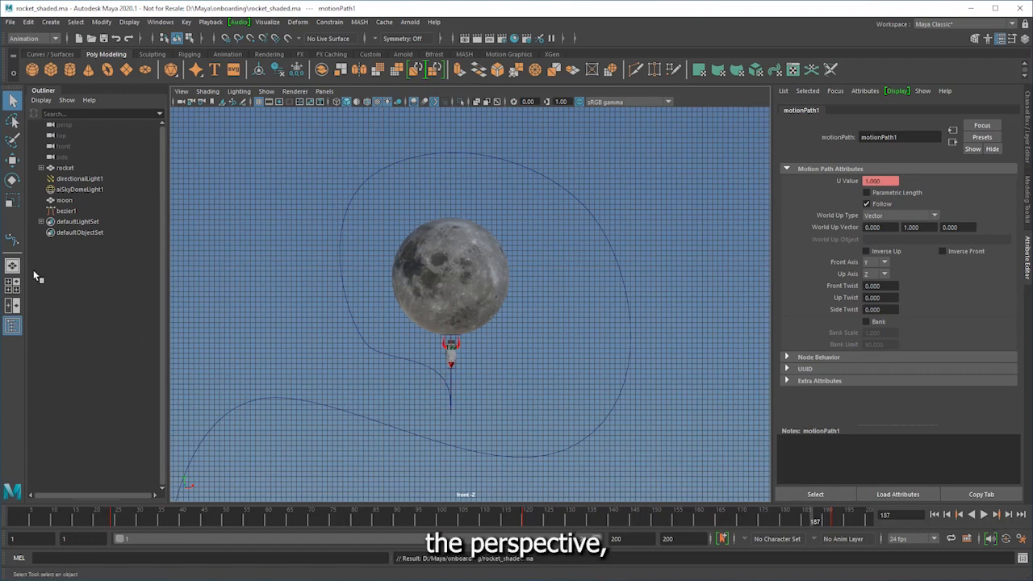
# - Switch to the perspective view and scrub through the launch to frame 42, examining the rocket's orientation on the path
pyautogui.click(12, 265)
pyautogui.keyDown('alt'); pyautogui.moveTo(417, 316); pyautogui.dragTo(556, 360); pyautogui.keyUp('alt')
pyautogui.scroll(5, 561, 368)
pyautogui.keyDown('alt'); pyautogui.moveTo(568, 376); pyautogui.dragTo(612, 248, button='middle'); pyautogui.keyUp('alt')
pyautogui.keyDown('alt'); pyautogui.moveTo(612, 249); pyautogui.dragTo(568, 261); pyautogui.keyUp('alt')
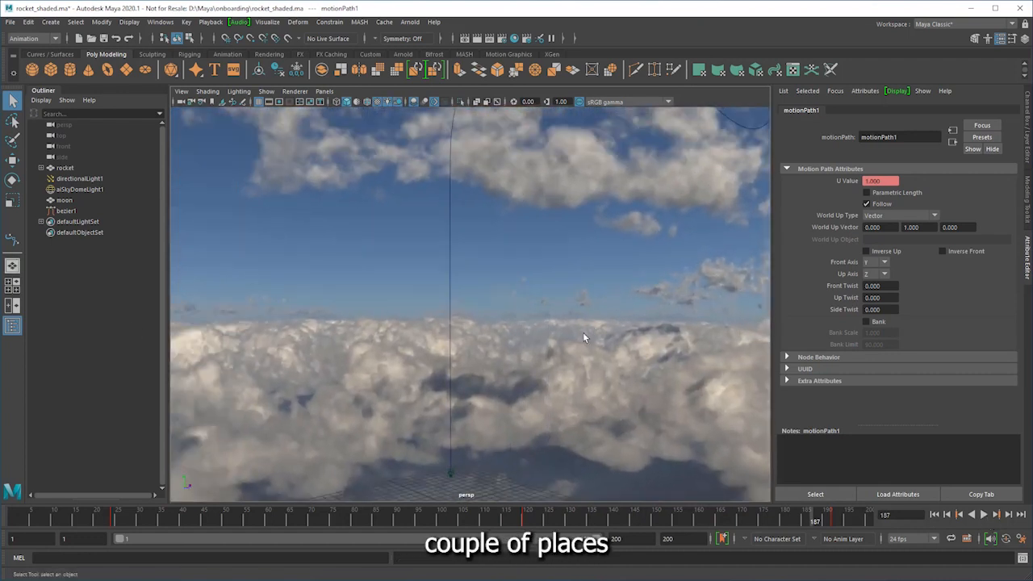
pyautogui.click(8, 520)
pyautogui.hotkey('alt', 'v')
pyautogui.moveTo(66, 541); pyautogui.dragTo(135, 541)
pyautogui.keyDown('alt'); pyautogui.moveTo(366, 422); pyautogui.dragTo(435, 422); pyautogui.keyUp('alt')
pyautogui.keyDown('alt'); pyautogui.moveTo(436, 423); pyautogui.dragTo(618, 318, button='middle'); pyautogui.keyUp('alt')
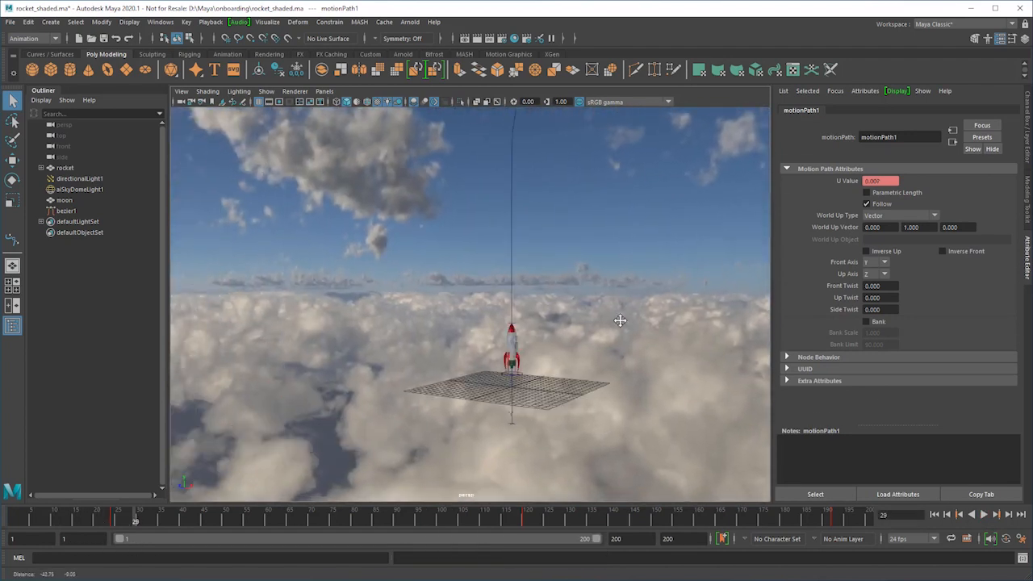
pyautogui.keyDown('alt'); pyautogui.moveTo(618, 318); pyautogui.dragTo(536, 348); pyautogui.keyUp('alt')
pyautogui.moveTo(161, 523); pyautogui.dragTo(189, 521)
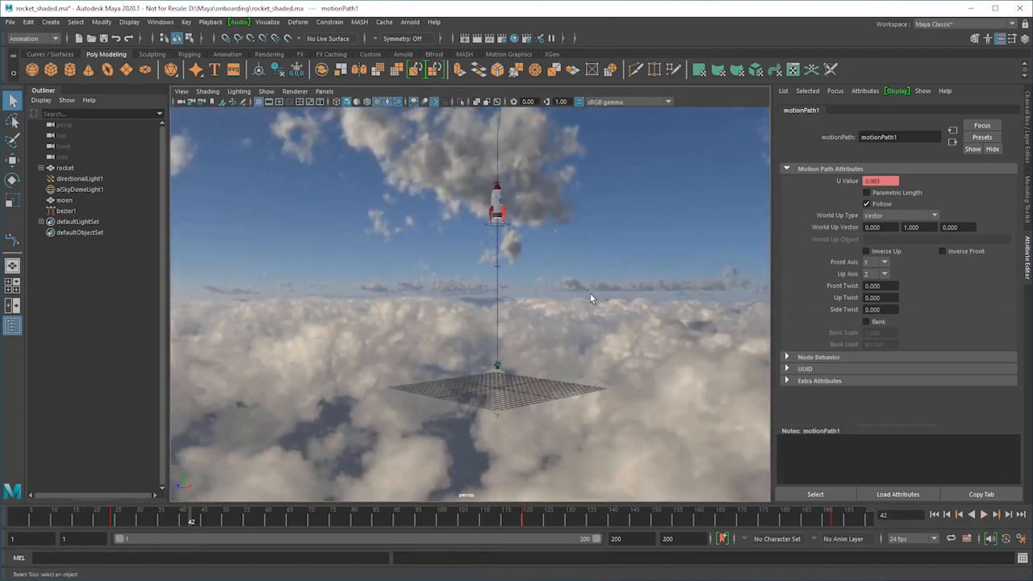
# - Scrub through the flight around the moon to frame 188, examining the rocket's rotation along the loop and landing
pyautogui.keyDown('alt'); pyautogui.moveTo(589, 293); pyautogui.dragTo(565, 379); pyautogui.keyUp('alt')
pyautogui.moveTo(189, 522); pyautogui.dragTo(263, 521)
pyautogui.keyDown('alt'); pyautogui.moveTo(436, 448); pyautogui.dragTo(554, 419, button='right'); pyautogui.keyUp('alt')
pyautogui.keyDown('alt'); pyautogui.moveTo(554, 419); pyautogui.dragTo(394, 350, button='middle'); pyautogui.keyUp('alt')
pyautogui.scroll(-10, 457, 326)
pyautogui.keyDown('alt'); pyautogui.moveTo(394, 349); pyautogui.dragTo(429, 340); pyautogui.keyUp('alt')
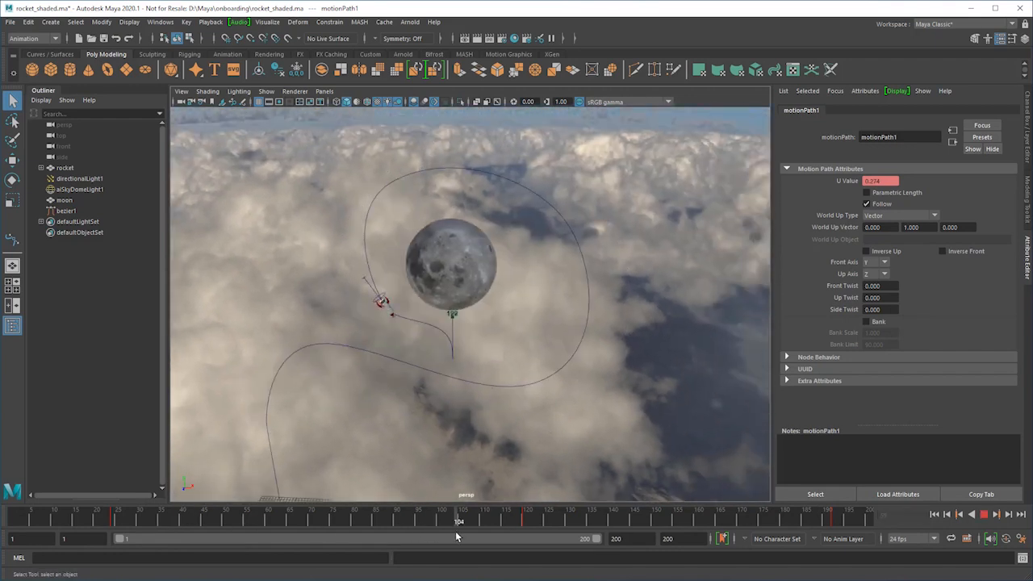
pyautogui.scroll(8, 495, 430)
pyautogui.keyDown('alt'); pyautogui.moveTo(495, 430); pyautogui.dragTo(502, 373); pyautogui.keyUp('alt')
pyautogui.keyDown('alt'); pyautogui.moveTo(502, 372); pyautogui.dragTo(533, 426, button='middle'); pyautogui.keyUp('alt')
pyautogui.moveTo(554, 524); pyautogui.dragTo(818, 522)
pyautogui.scroll(-8, 567, 420)
pyautogui.keyDown('alt'); pyautogui.moveTo(565, 420); pyautogui.dragTo(557, 343, button='middle'); pyautogui.keyUp('alt')
pyautogui.moveTo(508, 345)
pyautogui.keyDown('alt'); pyautogui.mouseDown()
pyautogui.moveTo(528, 348)
pyautogui.moveTo(506, 352)
pyautogui.mouseUp(); pyautogui.keyUp('alt')
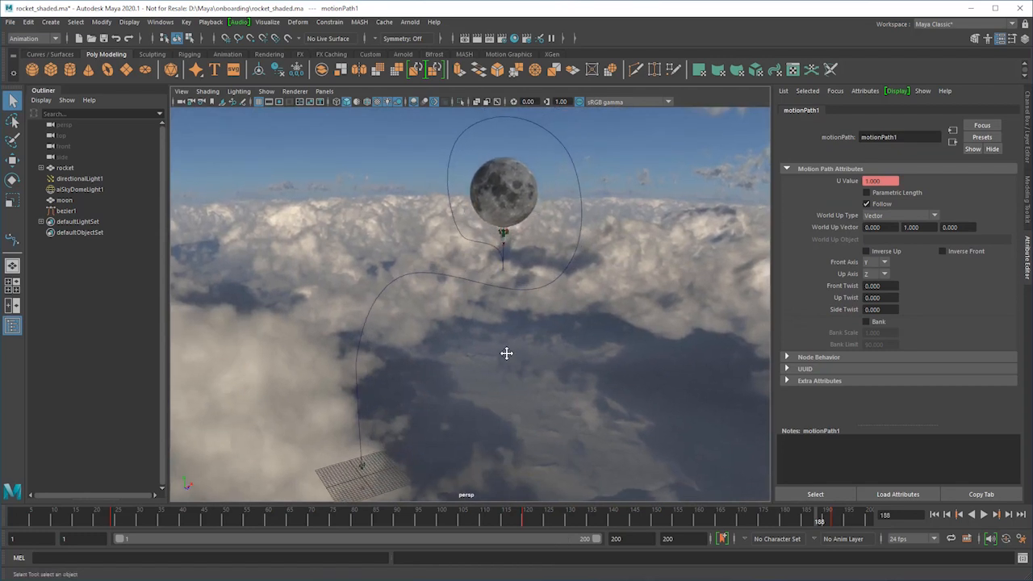
# - Create a locator at the scene origin
pyautogui.click(53, 24)
pyautogui.click(132, 189)
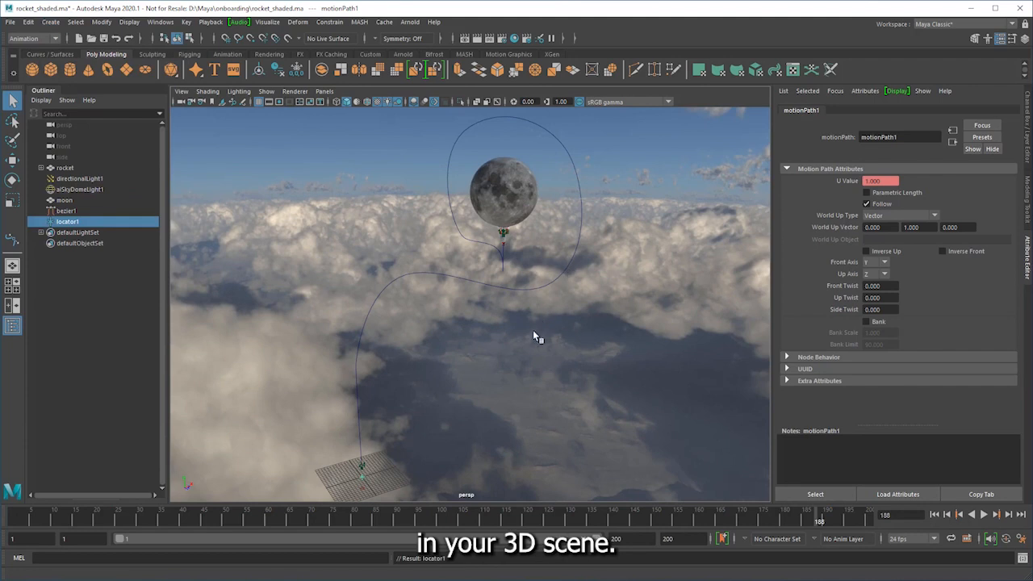
pyautogui.press('f')
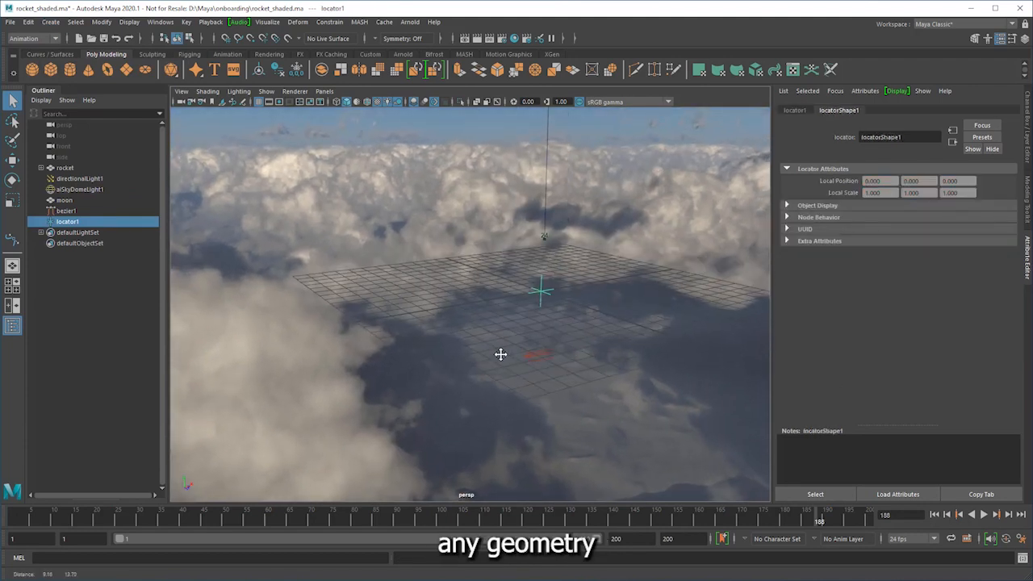
# - Move the locator away from the scene origin and scale it up uniformly to roughly five times its size
pyautogui.press('w')
pyautogui.moveTo(537, 292); pyautogui.dragTo(721, 308)
pyautogui.press('r')
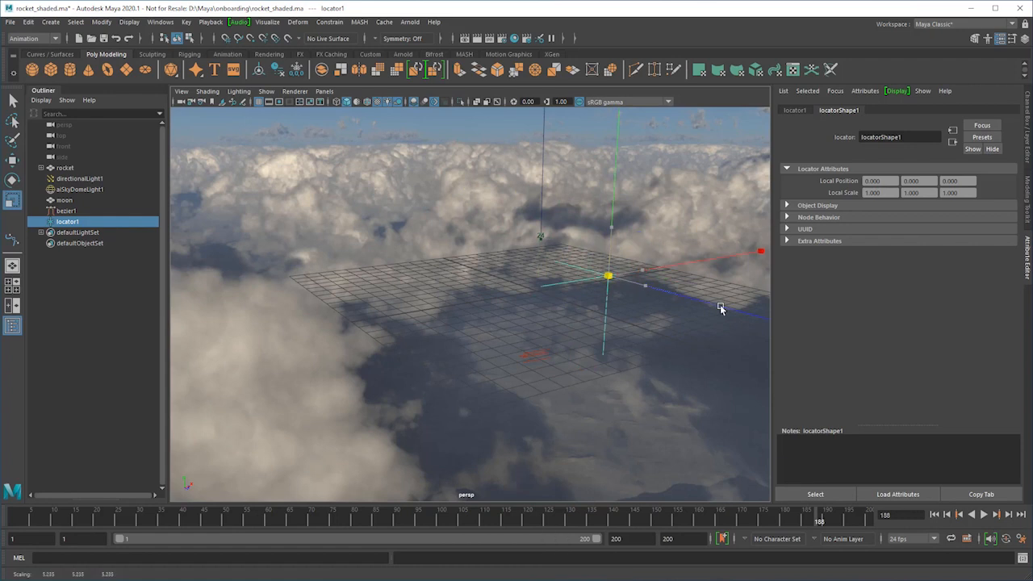
pyautogui.moveTo(652, 300); pyautogui.dragTo(670, 308)
pyautogui.press('q')
pyautogui.scroll(-5, 644, 346)
pyautogui.keyDown('alt'); pyautogui.moveTo(638, 345); pyautogui.dragTo(537, 328, button='middle'); pyautogui.keyUp('alt')
pyautogui.keyDown('alt'); pyautogui.moveTo(538, 328); pyautogui.dragTo(544, 353); pyautogui.keyUp('alt')
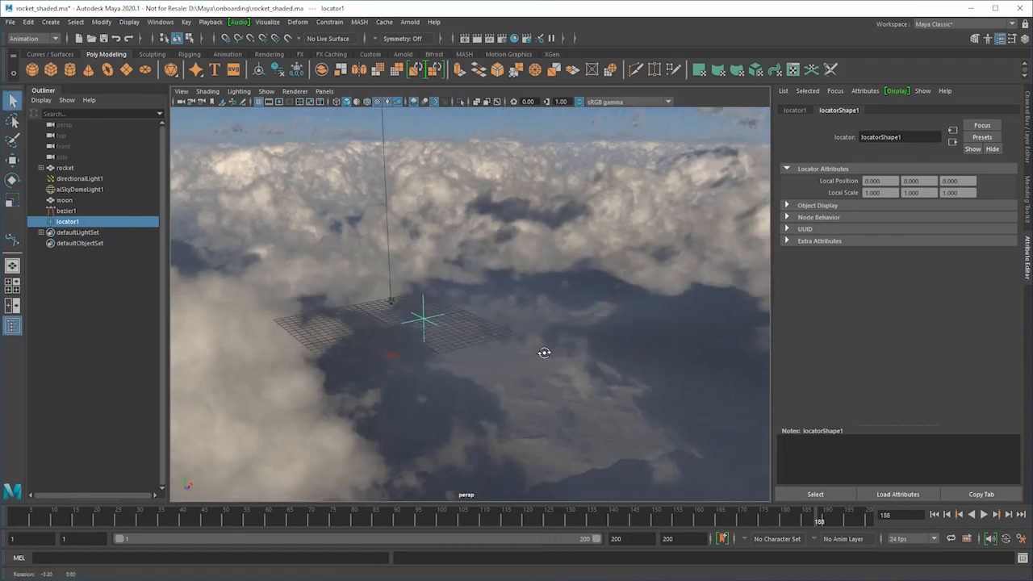
# - Return to frame 24 and move the locator farther out from the rocket, beyond the edge of the ground grid
pyautogui.hotkey('alt', 'v')
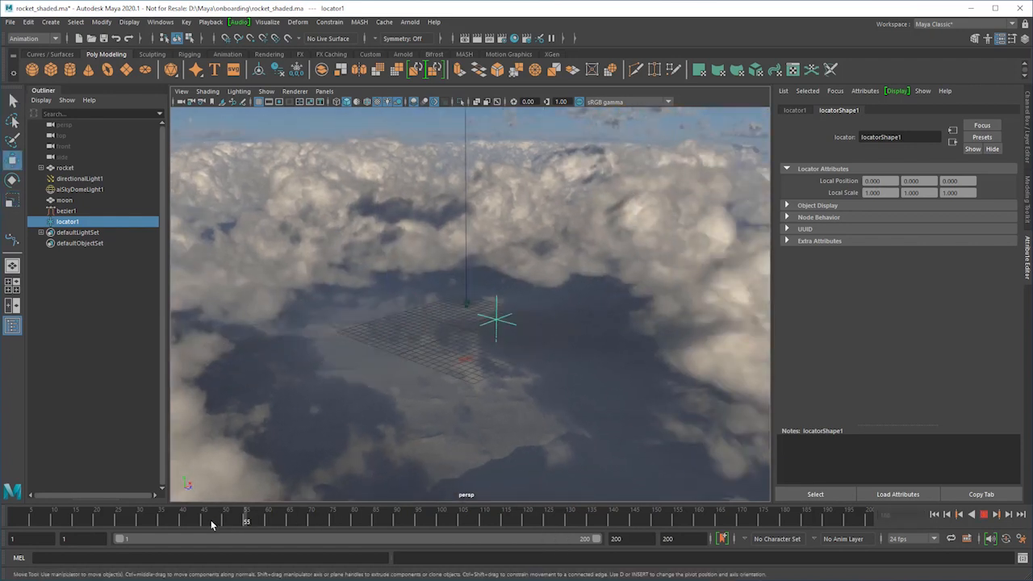
pyautogui.moveTo(212, 525); pyautogui.dragTo(115, 534)
pyautogui.moveTo(539, 330); pyautogui.dragTo(763, 393)
# - Rename the locator to rocket_aim
pyautogui.doubleClick(70, 222)
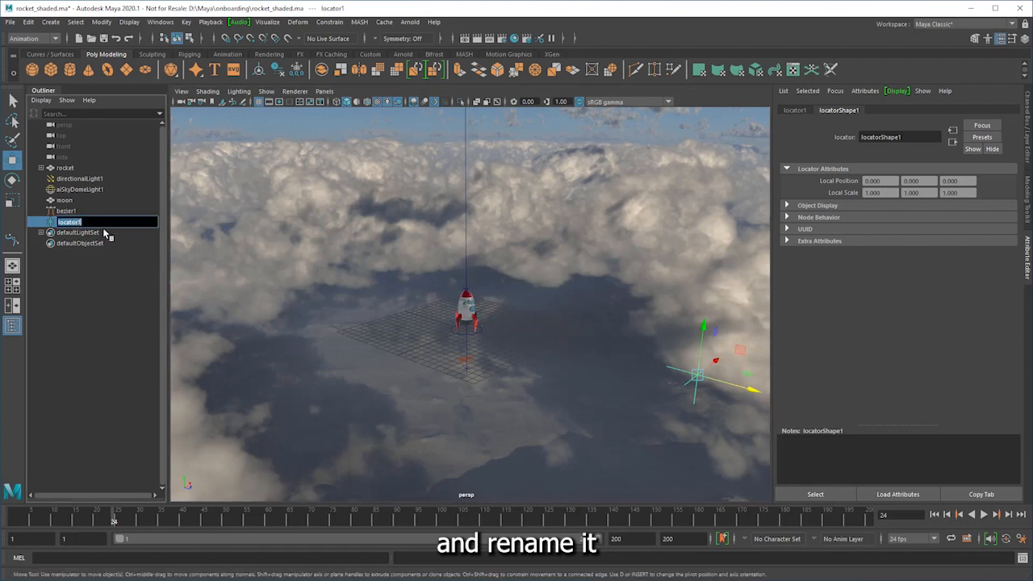
pyautogui.write('rocket_ai')
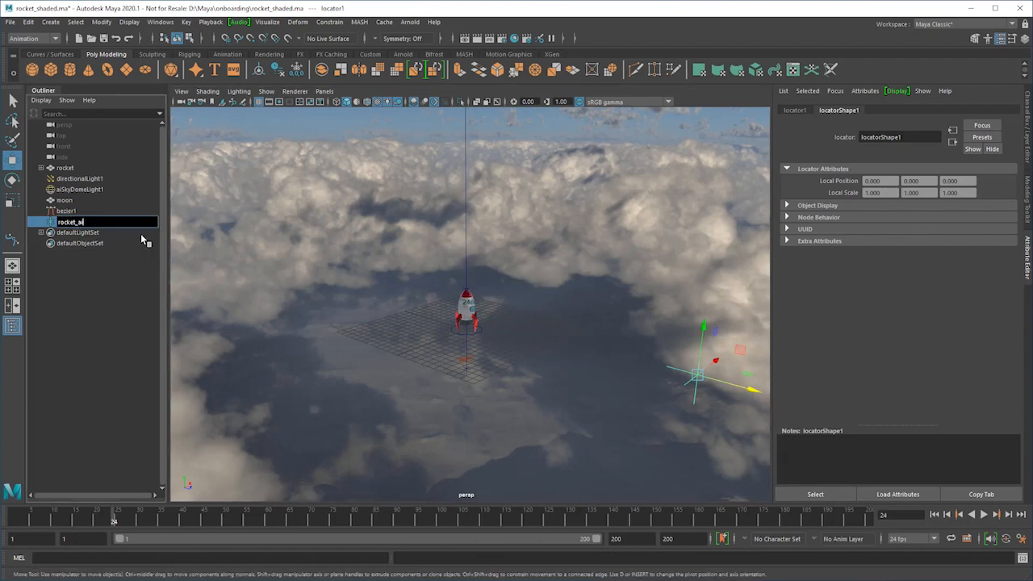
pyautogui.write('m')
pyautogui.press('Return')
pyautogui.press('q')
# - Set the World Up Type of the curve's motionPath1 node to Object Up, with rocket_aim as the World Up Object
pyautogui.click(467, 255)
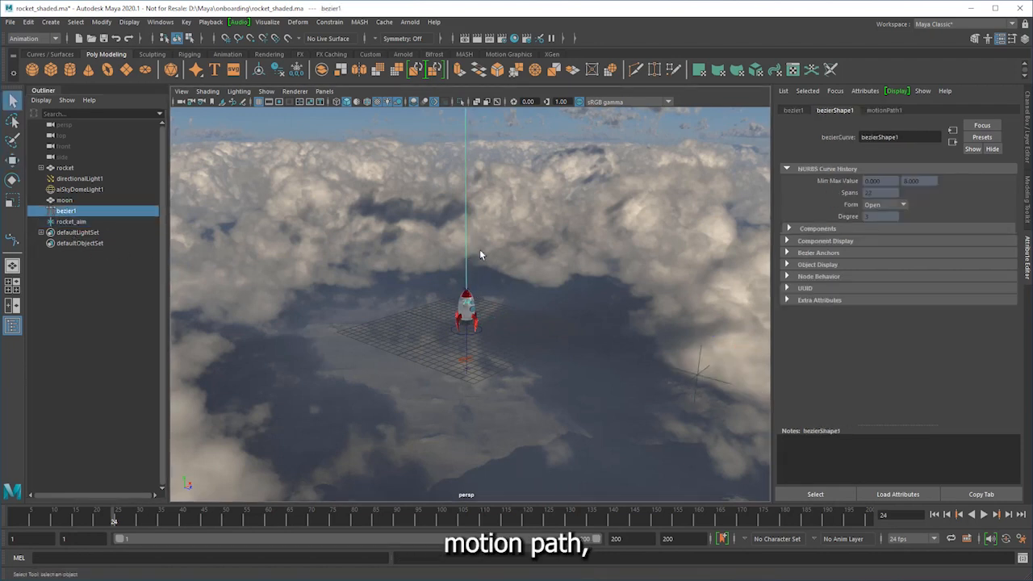
pyautogui.click(891, 112)
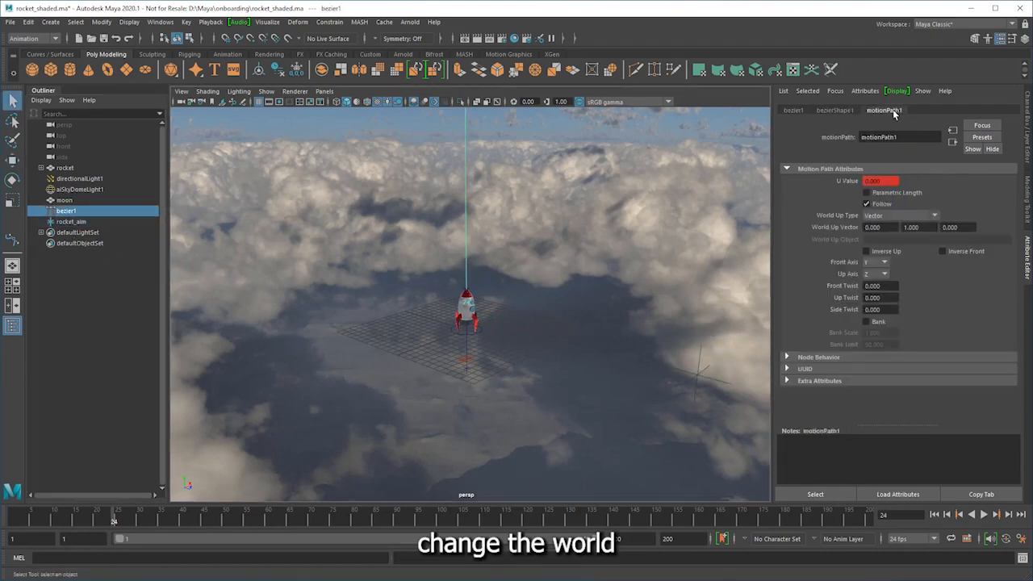
pyautogui.click(902, 215)
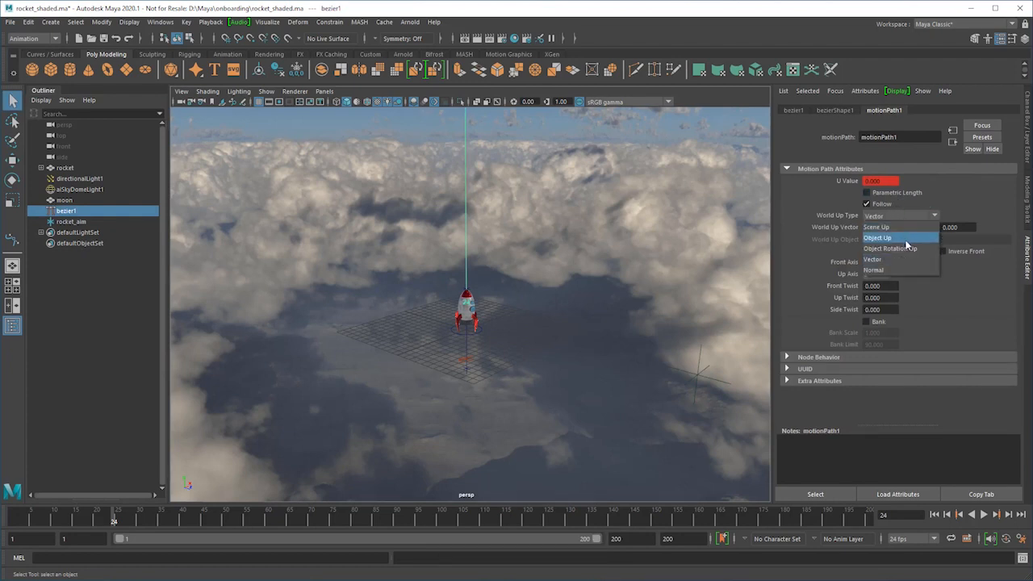
pyautogui.click(905, 239)
pyautogui.click(905, 239)
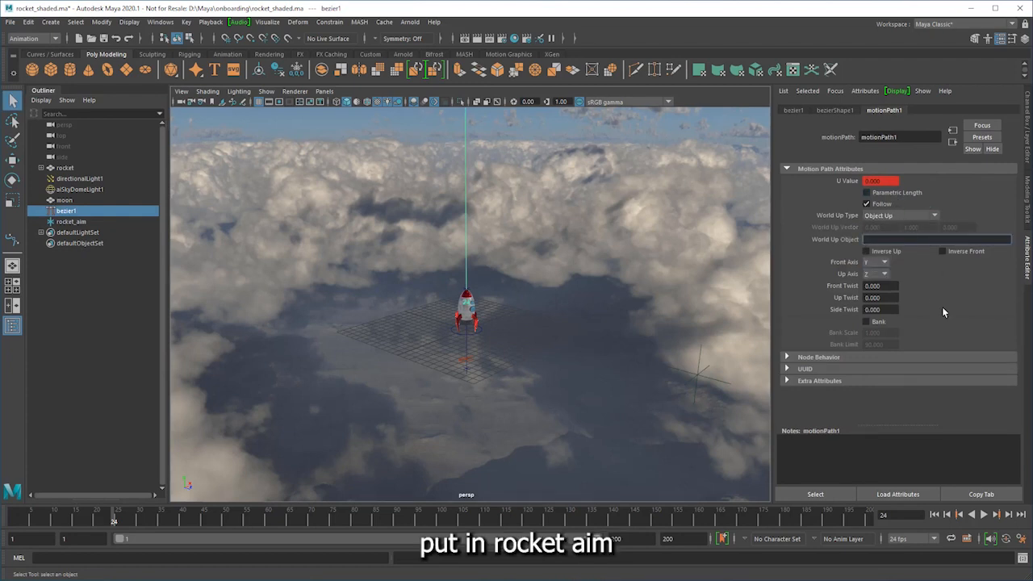
pyautogui.write('rocket_ai')
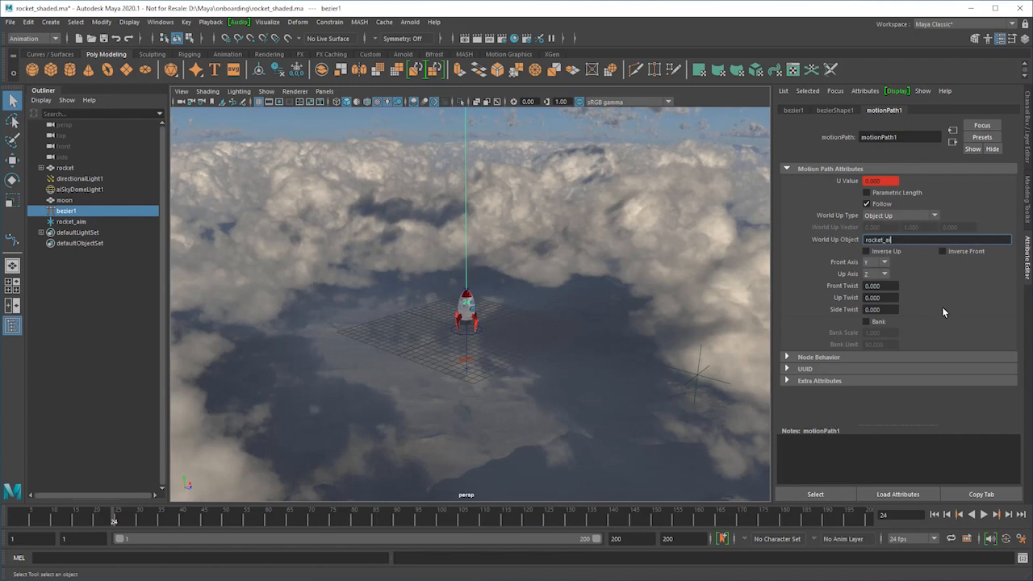
pyautogui.write('m')
pyautogui.press('Return')
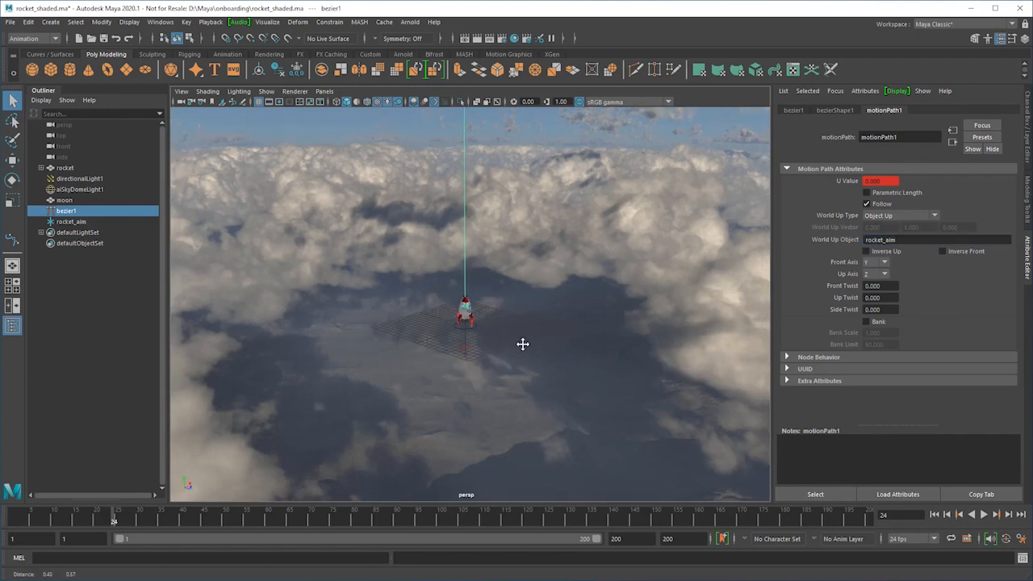
# - Scrub from the launch to frame 60, examining how the rocket is oriented relative to the locator
pyautogui.keyDown('alt'); pyautogui.moveTo(521, 344); pyautogui.dragTo(478, 368); pyautogui.keyUp('alt')
pyautogui.moveTo(115, 523); pyautogui.dragTo(186, 521)
pyautogui.keyDown('alt'); pyautogui.moveTo(411, 260); pyautogui.dragTo(469, 326); pyautogui.keyUp('alt')
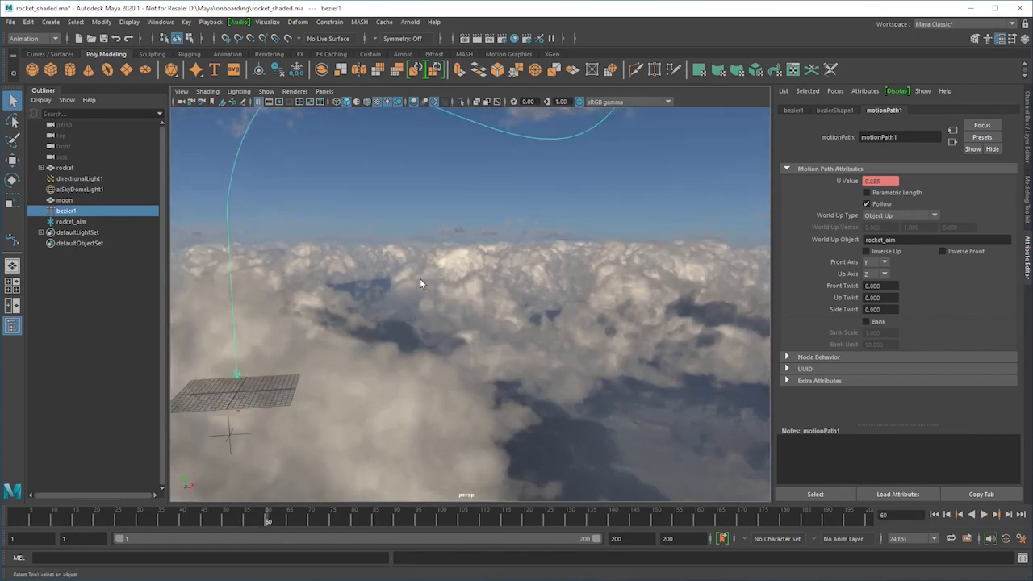
# - Select the rocket_aim locator and key its starting position at frame 24
pyautogui.click(593, 466)
pyautogui.press('w')
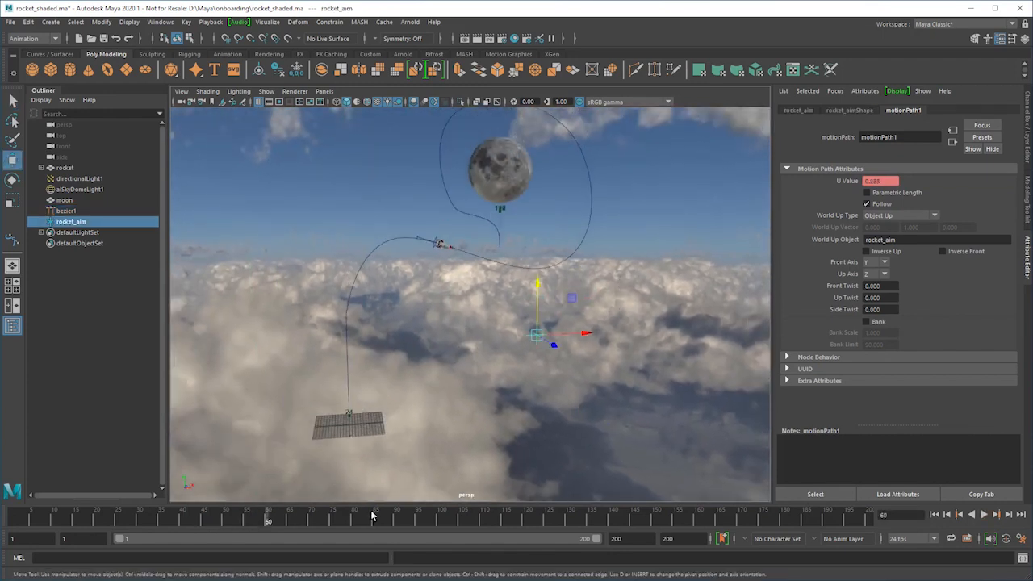
pyautogui.hotkey('alt', 'v')
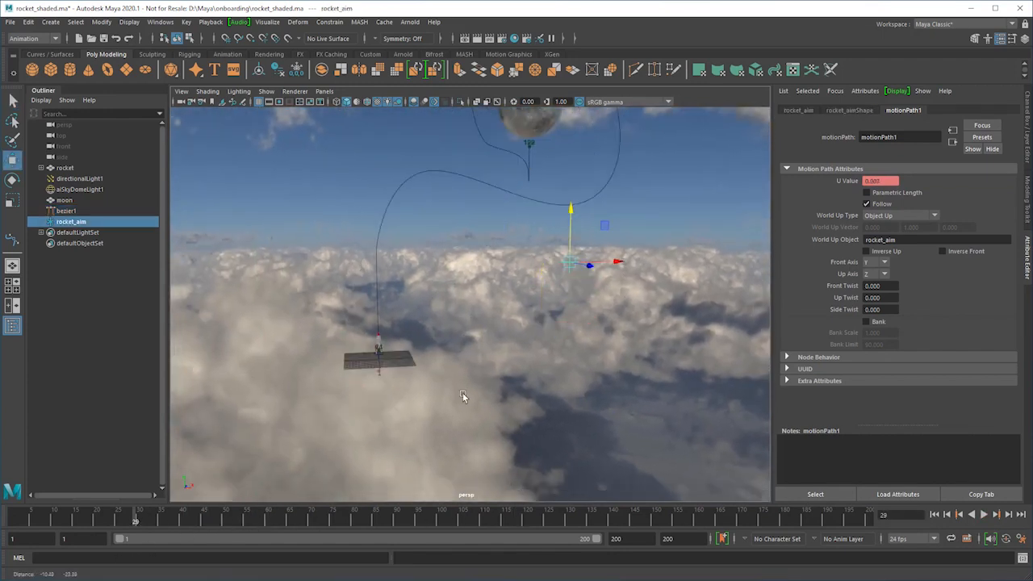
pyautogui.keyDown('alt'); pyautogui.moveTo(462, 392); pyautogui.dragTo(471, 240); pyautogui.keyUp('alt')
pyautogui.press(',')
pyautogui.press('s')
# - Move rocket_aim beneath the rocket at frame 65 and above the moon at about frame 88, keying both positions
pyautogui.keyDown('alt'); pyautogui.moveTo(539, 316); pyautogui.dragTo(413, 377, button='middle'); pyautogui.keyUp('alt')
pyautogui.moveTo(189, 523); pyautogui.dragTo(290, 530)
pyautogui.moveTo(326, 310); pyautogui.dragTo(363, 314)
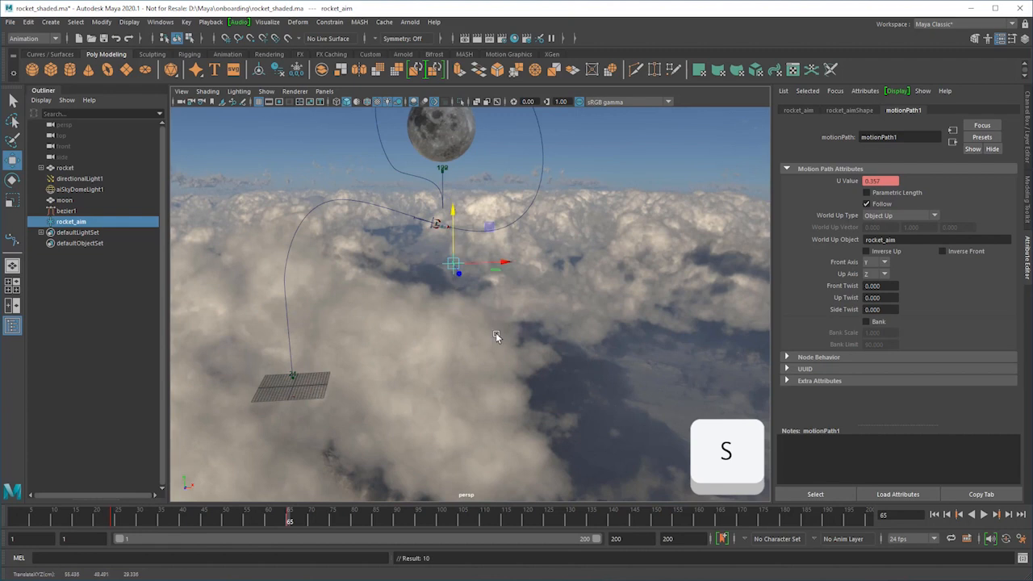
pyautogui.keyDown('alt'); pyautogui.moveTo(495, 337); pyautogui.dragTo(487, 387, button='middle'); pyautogui.keyUp('alt')
pyautogui.hotkey('alt', 'v')
pyautogui.hotkey('alt', 'v')
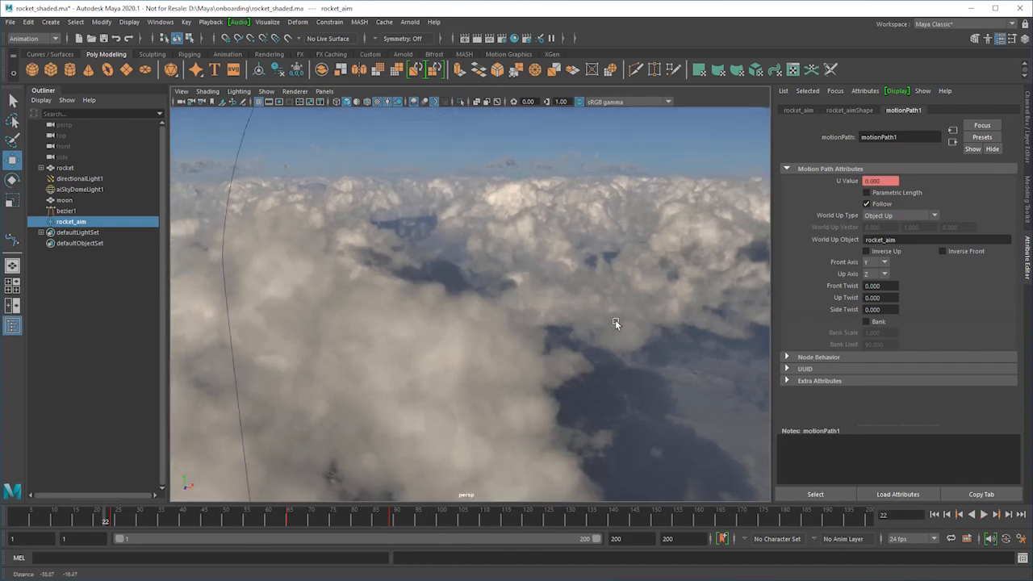
# - Play back the flight around the moon to check the rocket's aim, and save the scene
pyautogui.keyDown('alt'); pyautogui.moveTo(614, 319); pyautogui.dragTo(555, 305, button='right'); pyautogui.keyUp('alt')
pyautogui.keyDown('alt'); pyautogui.moveTo(555, 306); pyautogui.dragTo(552, 324); pyautogui.keyUp('alt')
pyautogui.hotkey('alt', 'v')
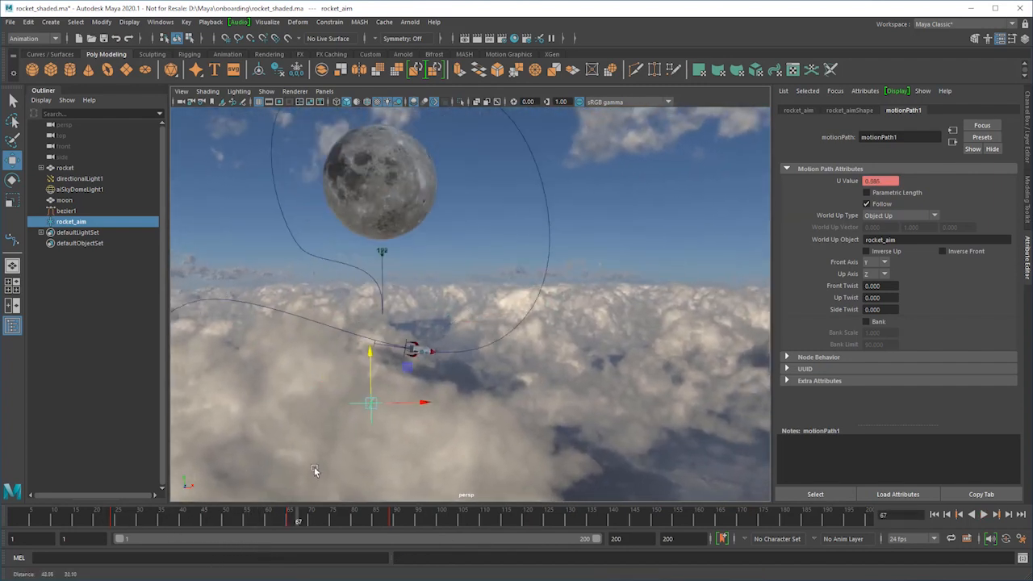
pyautogui.hotkey('alt', 'v')
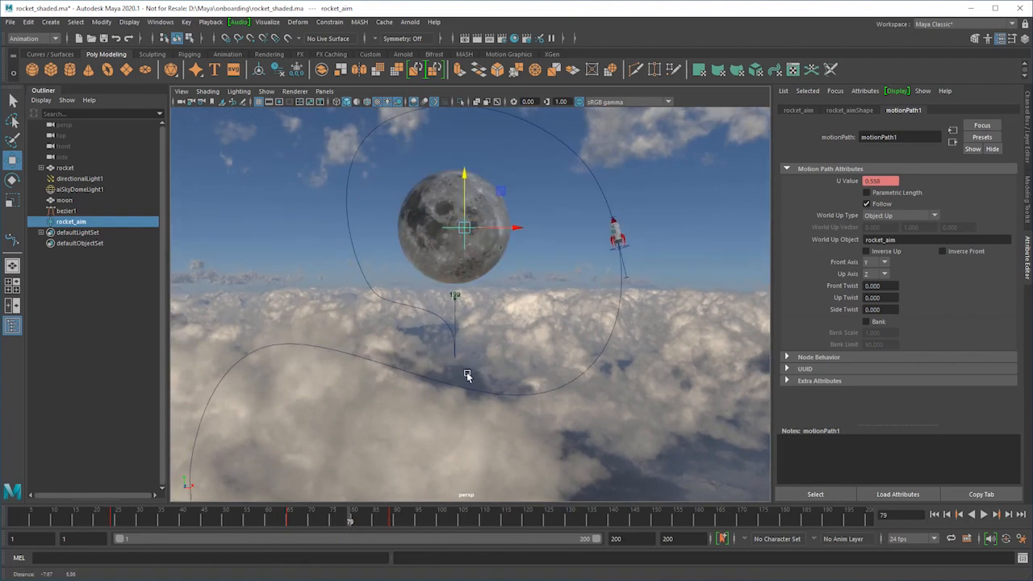
pyautogui.hotkey('alt', 'v')
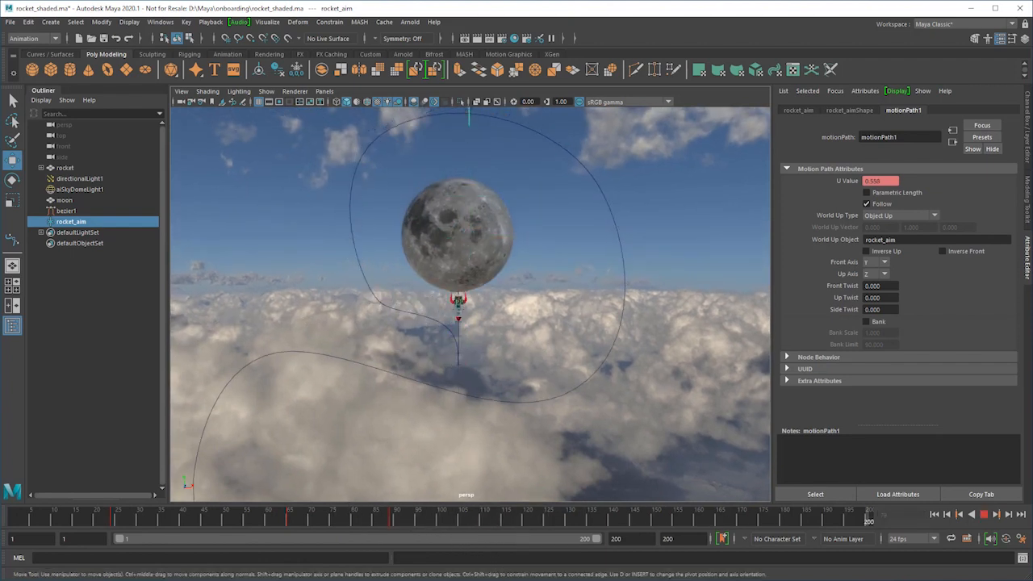
pyautogui.hotkey('ctrl', 's')
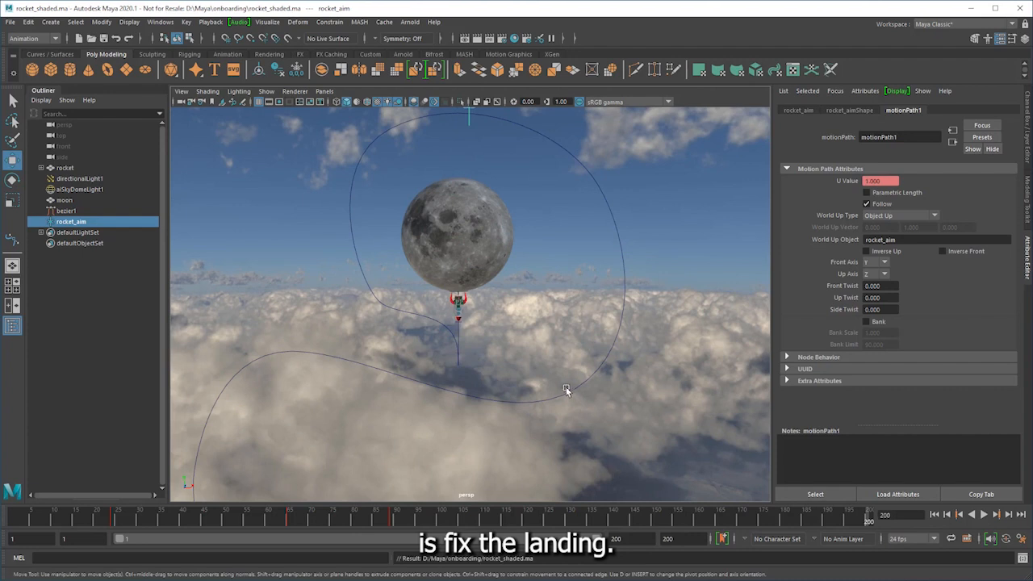
# - Enable Inverse Front on motionPath1 at frame 122, where the landing descent path reverses, and key it
pyautogui.scroll(8, 538, 376)
pyautogui.keyDown('alt'); pyautogui.moveTo(538, 376); pyautogui.dragTo(575, 325, button='middle'); pyautogui.keyUp('alt')
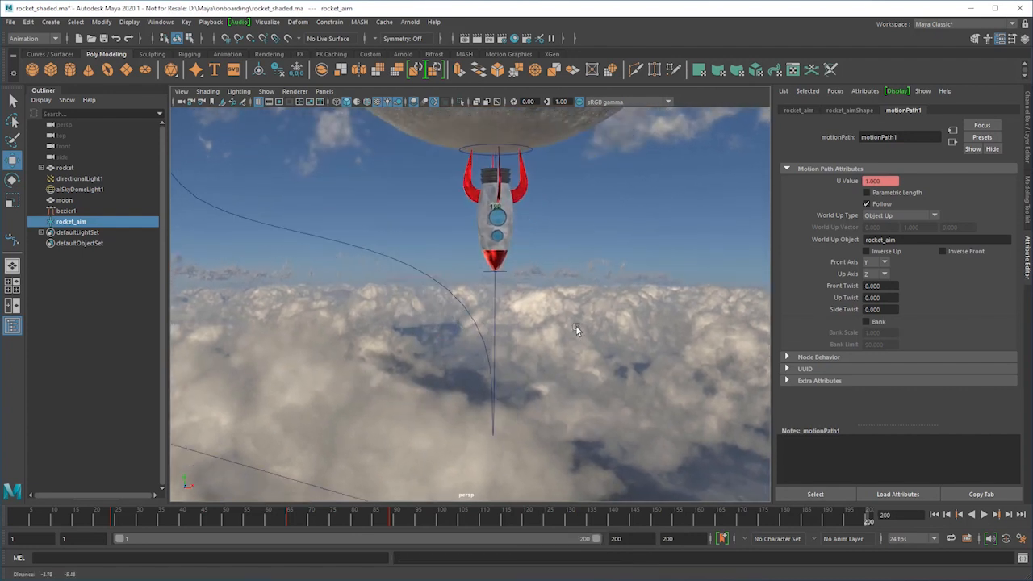
pyautogui.moveTo(759, 520); pyautogui.dragTo(531, 526)
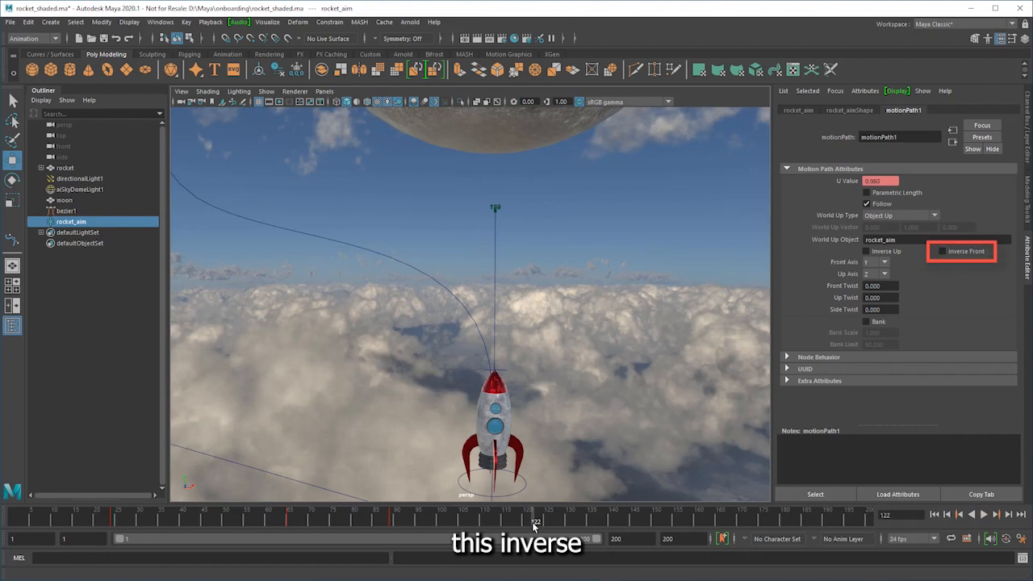
pyautogui.click(959, 254)
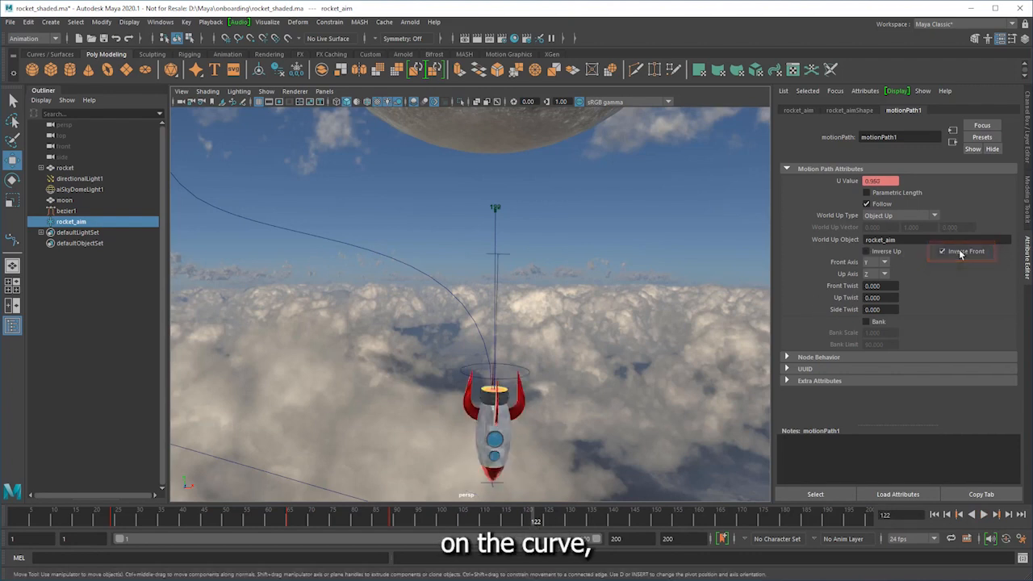
pyautogui.rightClick(960, 254)
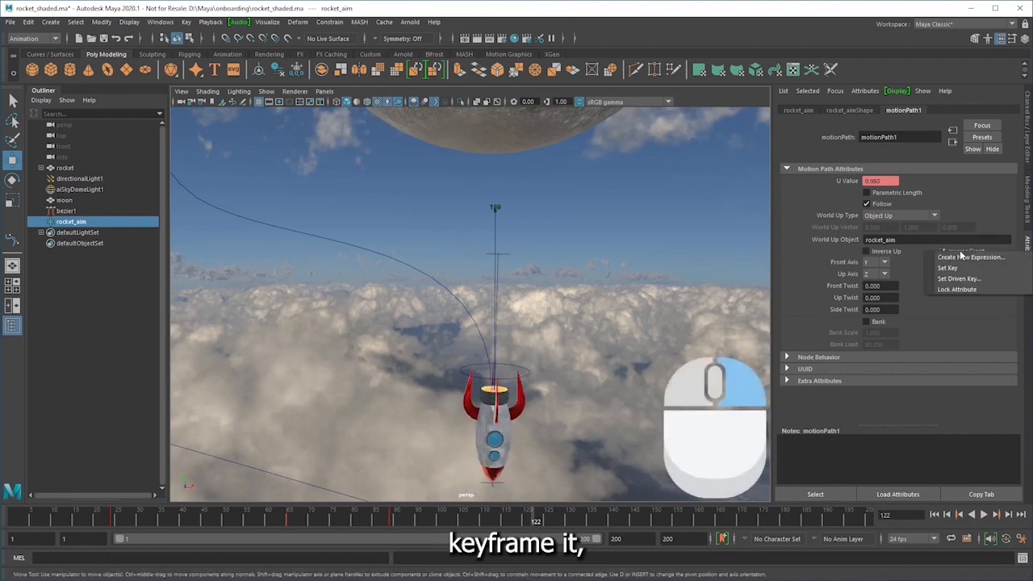
pyautogui.click(961, 268)
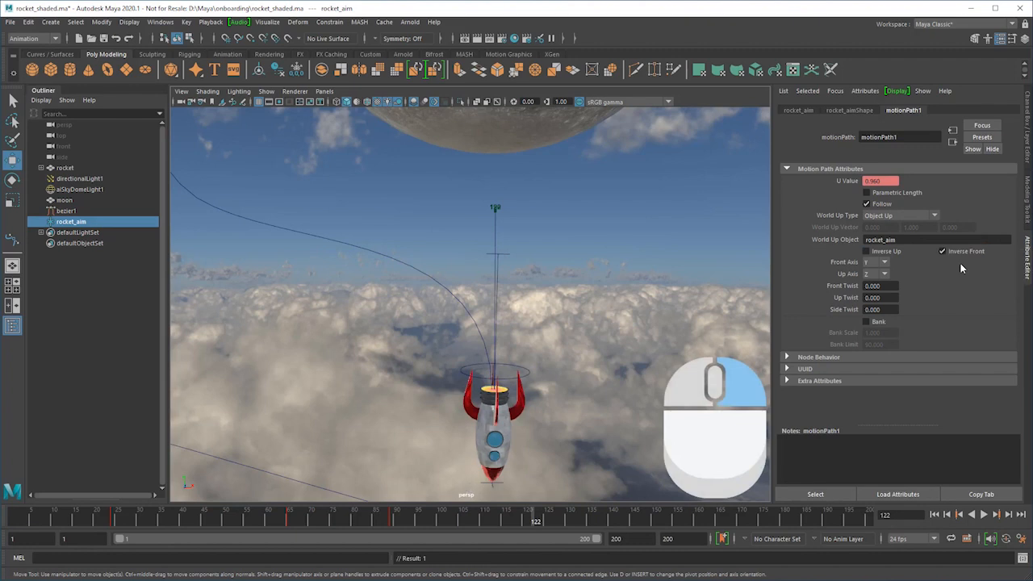
# - Disable Inverse Front at frame 121, key it, and scrub across frames 121 and 122 to check the flip
pyautogui.click(529, 521)
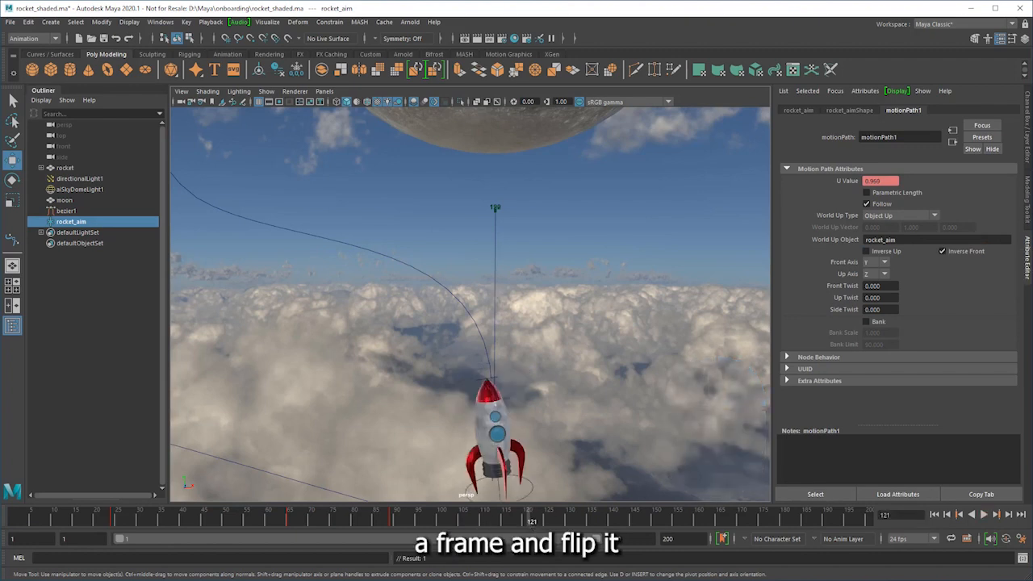
pyautogui.click(956, 254)
pyautogui.rightClick(956, 253)
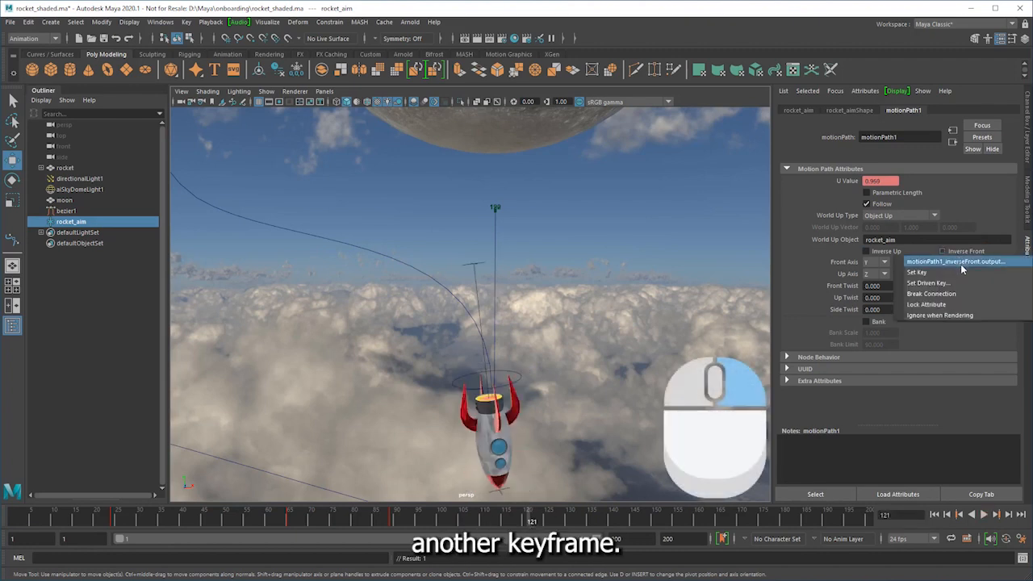
pyautogui.click(960, 270)
pyautogui.moveTo(530, 523)
pyautogui.mouseDown()
pyautogui.moveTo(507, 524)
pyautogui.moveTo(547, 530)
pyautogui.moveTo(499, 531)
pyautogui.moveTo(531, 543)
pyautogui.mouseUp()
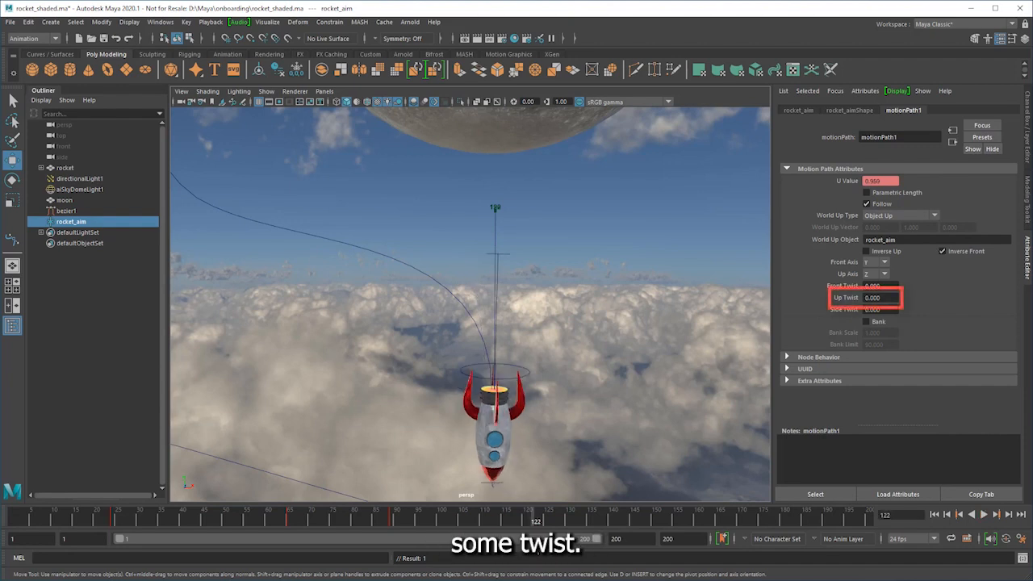
# - Key the Up Twist attribute of motionPath1 at 0 on frame 122, key it again around the flip, and play it back
pyautogui.moveTo(854, 305); pyautogui.dragTo(868, 318, button='right')
pyautogui.hotkey('alt', 'v')
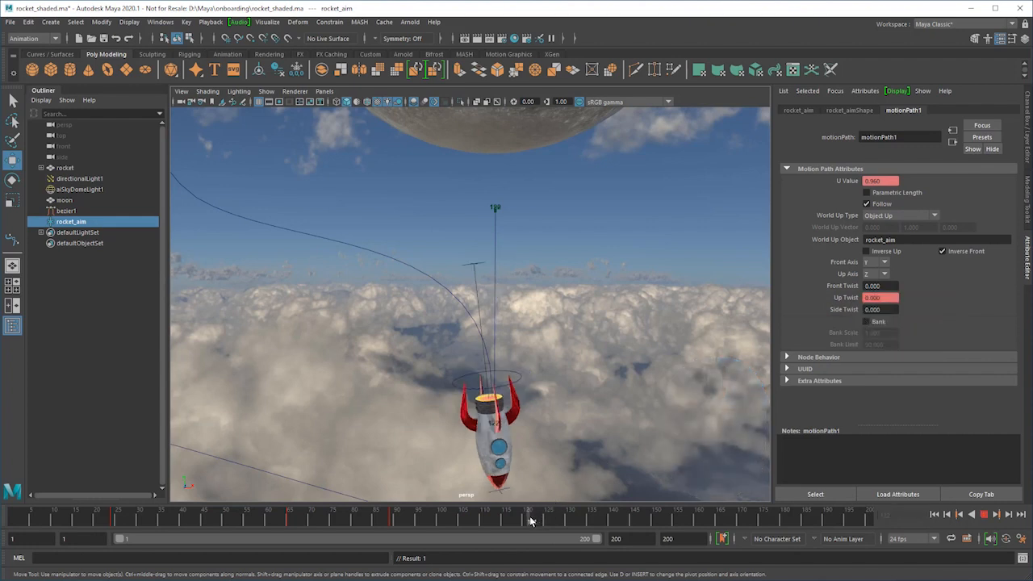
pyautogui.moveTo(855, 299); pyautogui.dragTo(866, 321, button='right')
pyautogui.hotkey('alt', 'v')
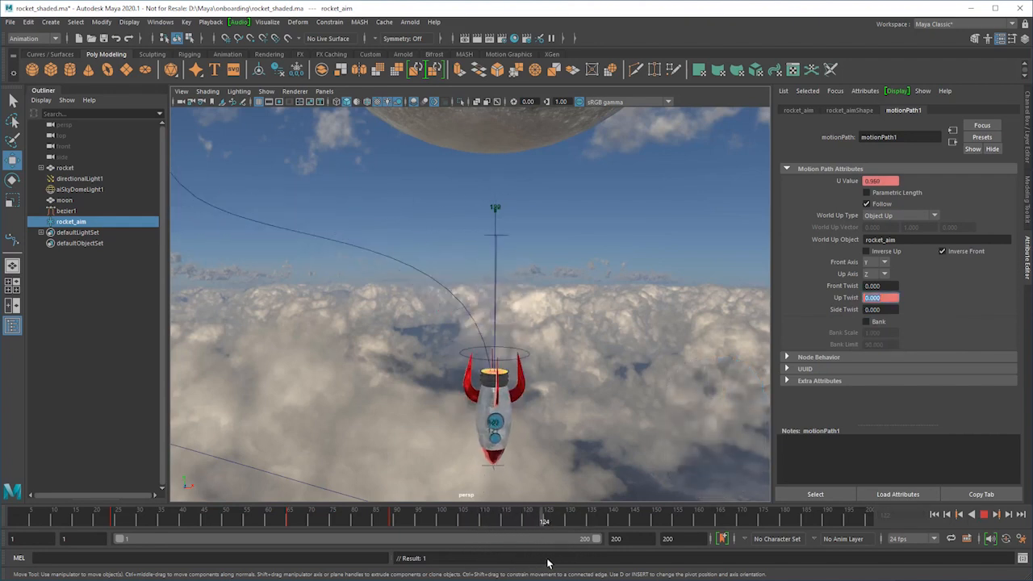
# - Key Inverse Front on at frame 184 and off at frame 185, and scrub back through the landing to frame 80
pyautogui.hotkey('alt', 'v')
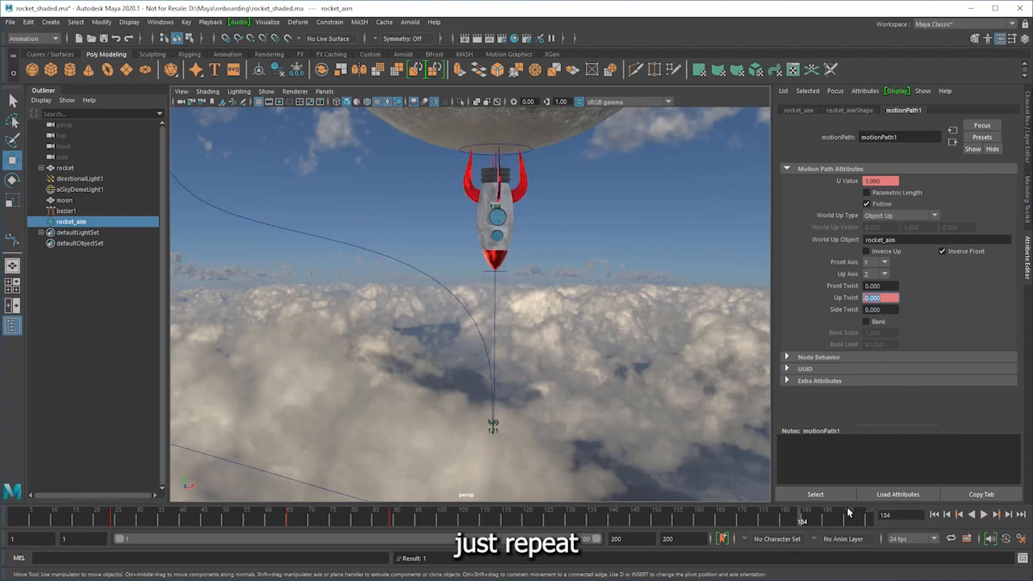
pyautogui.rightClick(960, 251)
pyautogui.click(961, 268)
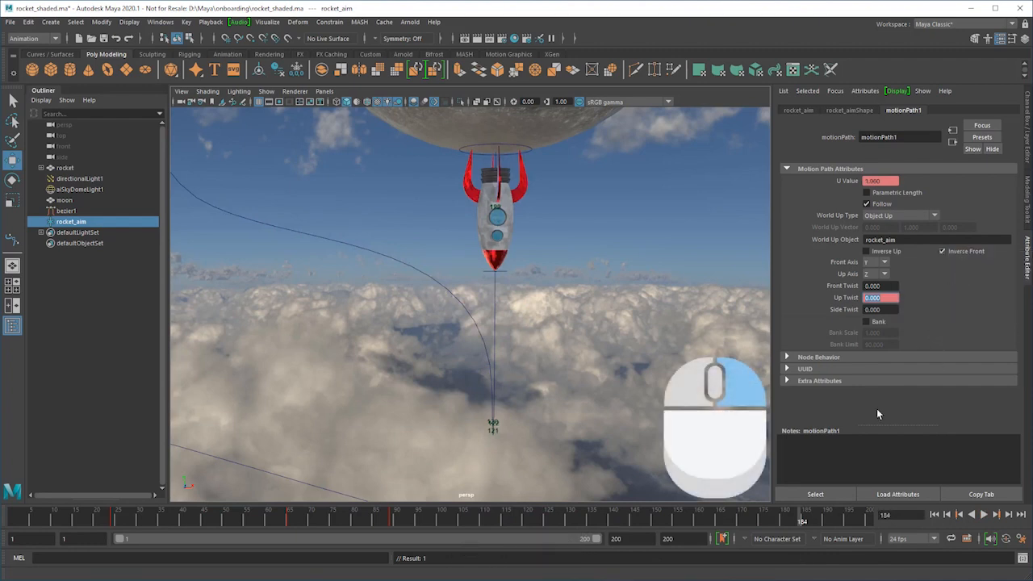
pyautogui.click(803, 523)
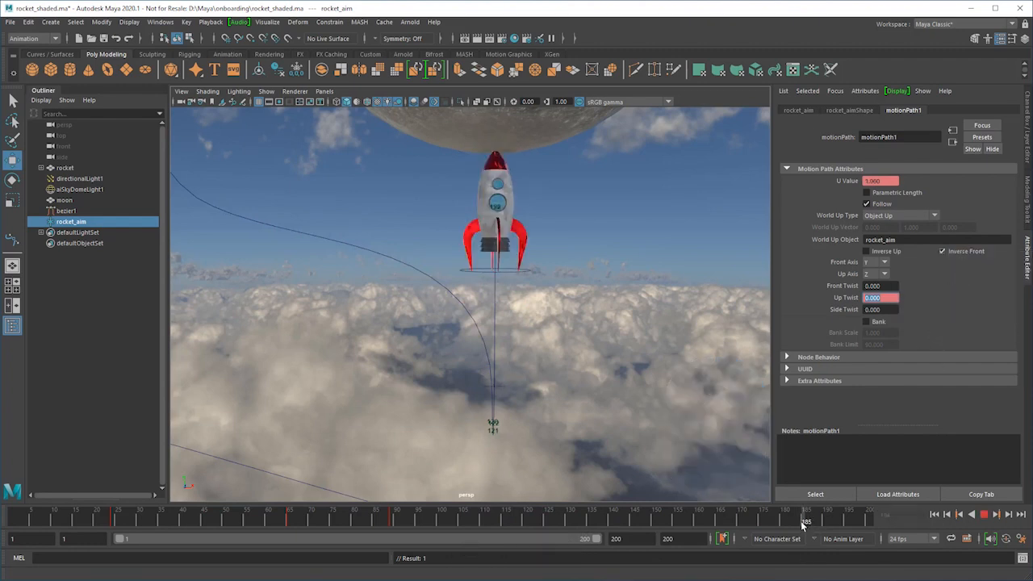
pyautogui.click(962, 252)
pyautogui.rightClick(962, 253)
pyautogui.click(967, 274)
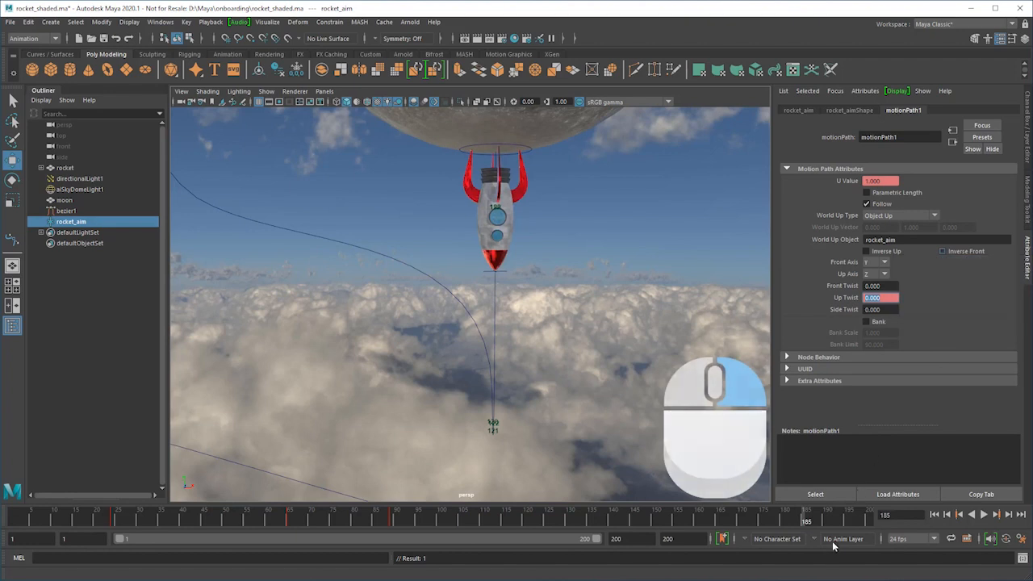
pyautogui.moveTo(797, 522); pyautogui.dragTo(354, 540)
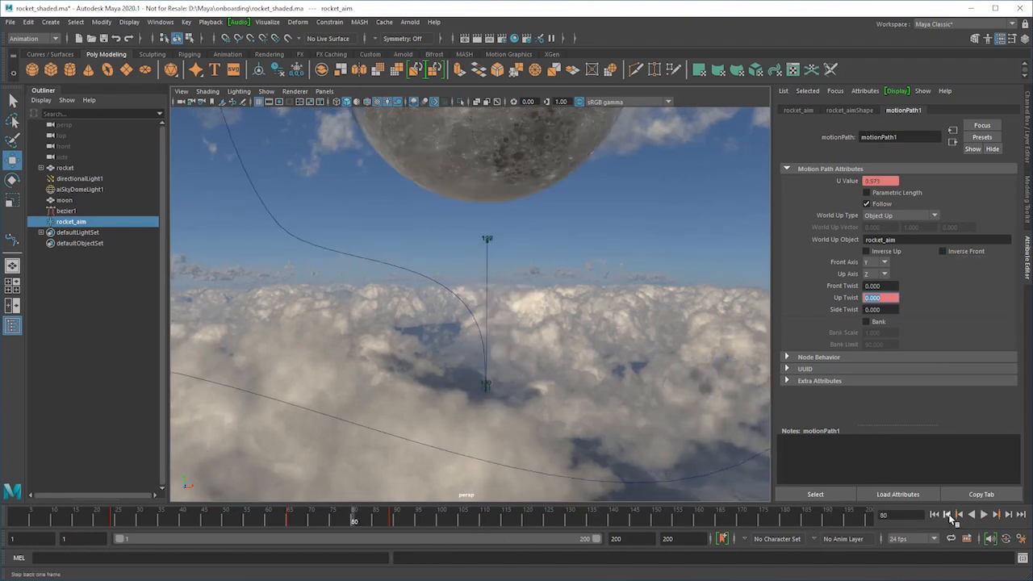
# - Play back the landing animation and extend the timeline's end to frame 250
pyautogui.click(984, 517)
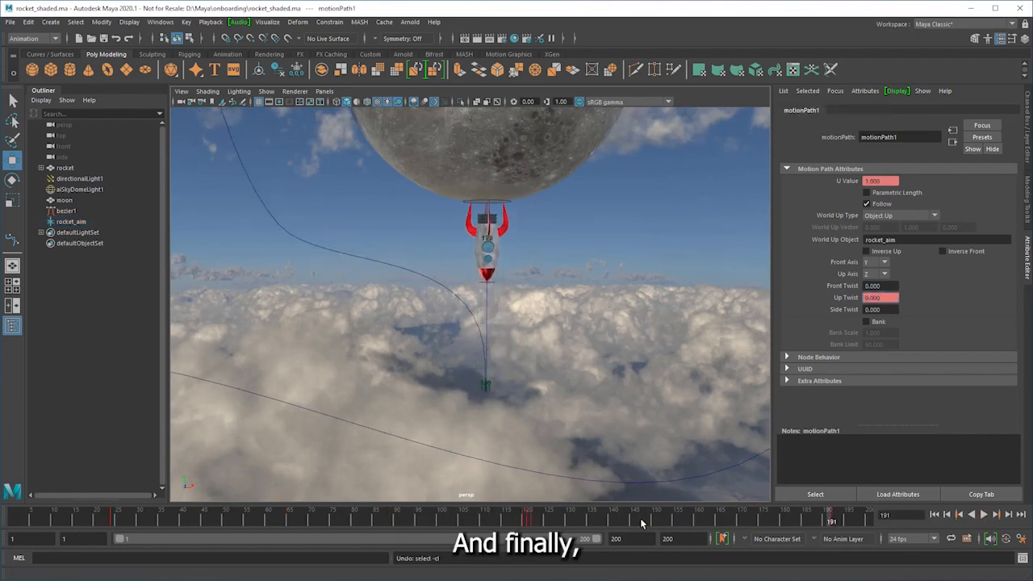
pyautogui.doubleClick(632, 538)
pyautogui.write('250')
pyautogui.press('Return')
# - Set the Factor of the rocket's squash deformer to -0.05 at frame 184 and key it
pyautogui.scroll(8, 598, 277)
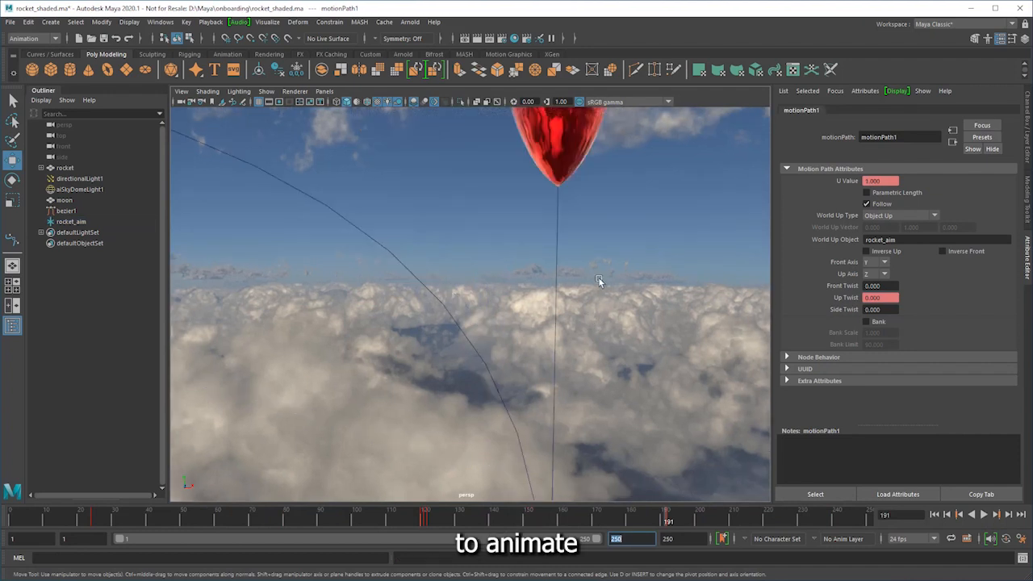
pyautogui.press('q')
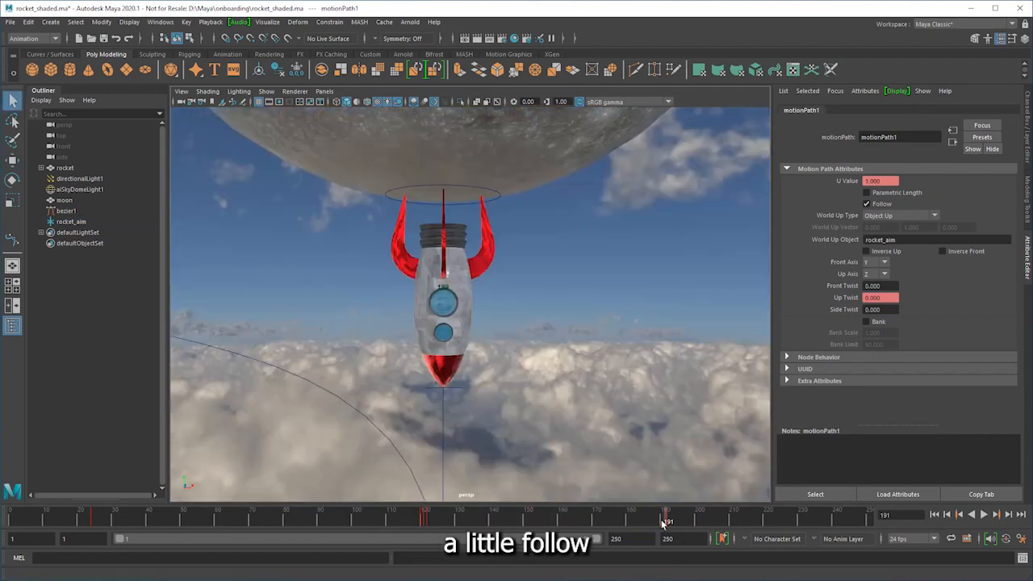
pyautogui.moveTo(661, 521); pyautogui.dragTo(643, 522)
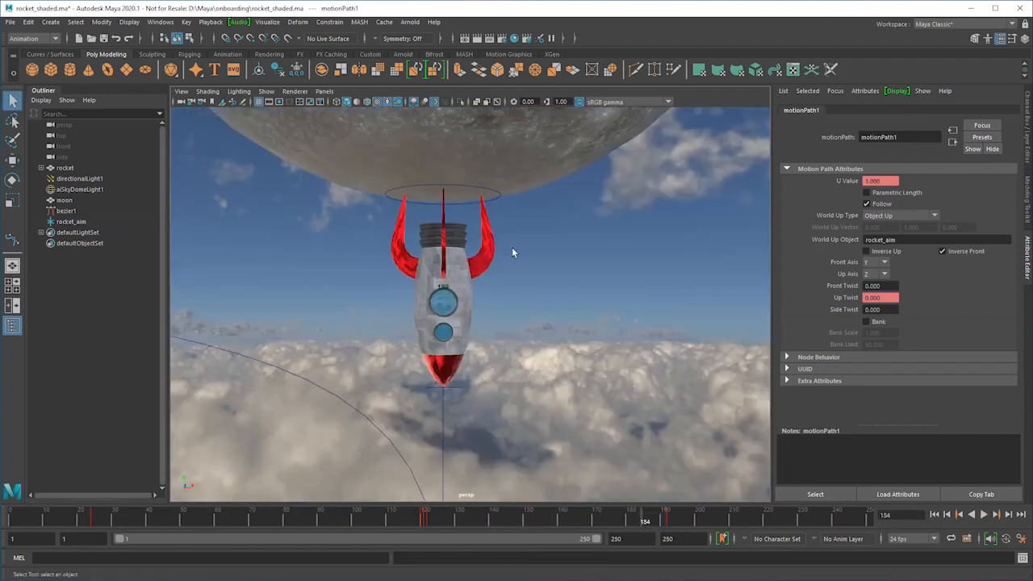
pyautogui.click(494, 193)
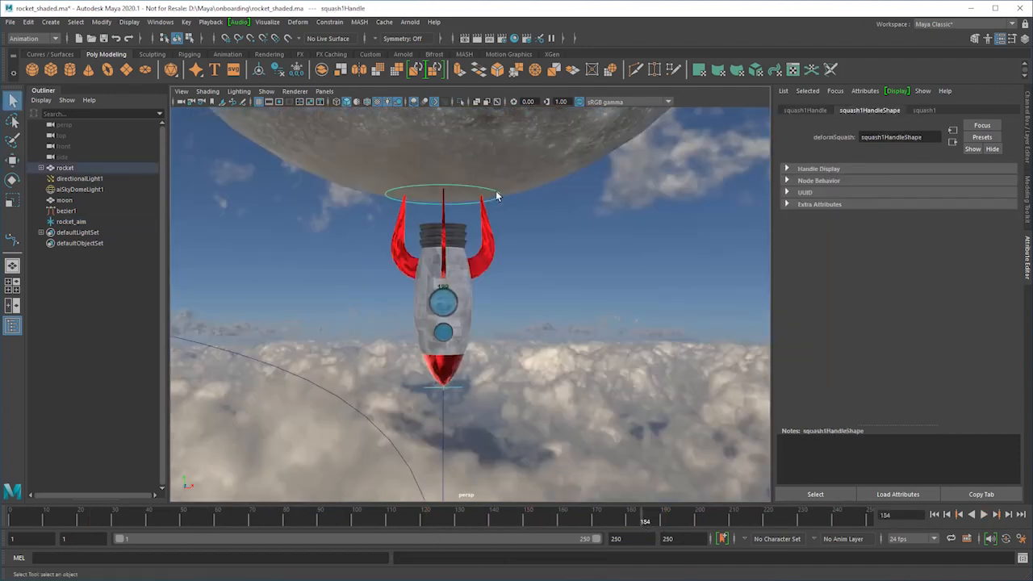
pyautogui.click(918, 111)
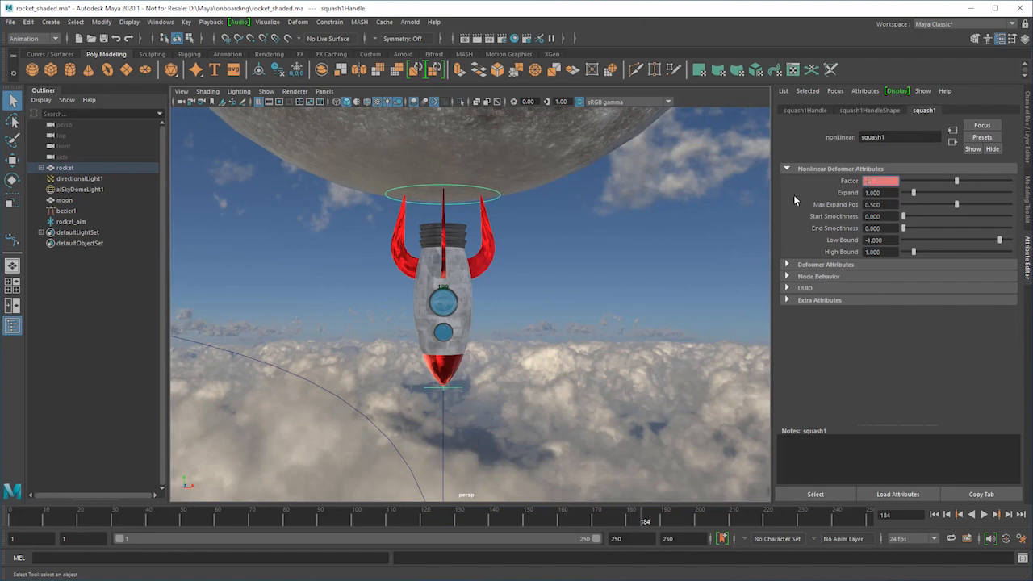
pyautogui.rightClick(865, 183)
pyautogui.click(875, 198)
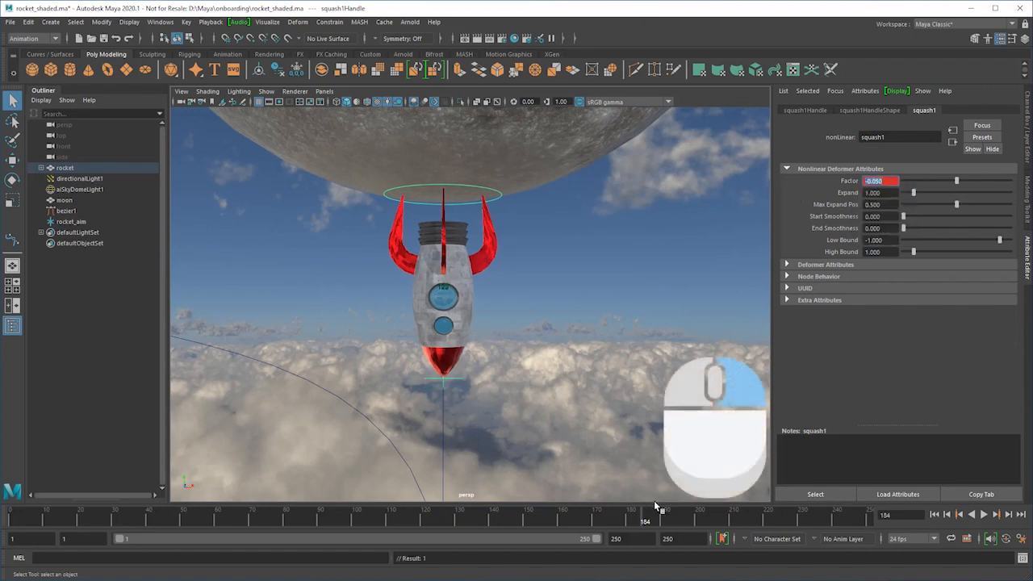
# - Key the squash deformer's Factor at 0 on frames 190 and 180, on either side of the landing squash
pyautogui.rightClick(849, 189)
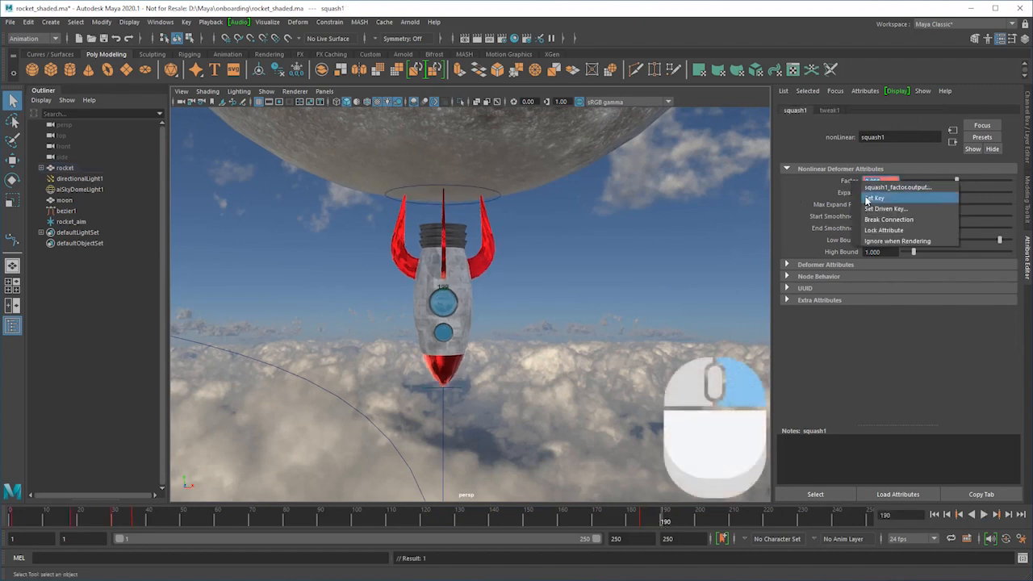
pyautogui.moveTo(652, 523); pyautogui.dragTo(629, 523)
pyautogui.write('0')
pyautogui.press('Return')
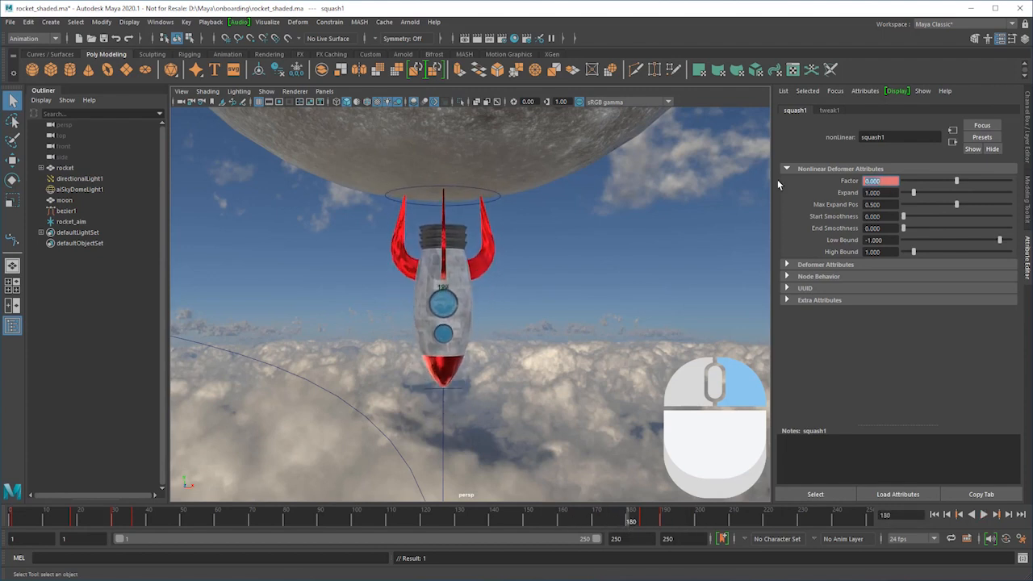
pyautogui.rightClick(852, 187)
# - Play the animation from about frame 153 to review the rocket's squash on landing
pyautogui.moveTo(622, 521); pyautogui.dragTo(532, 522)
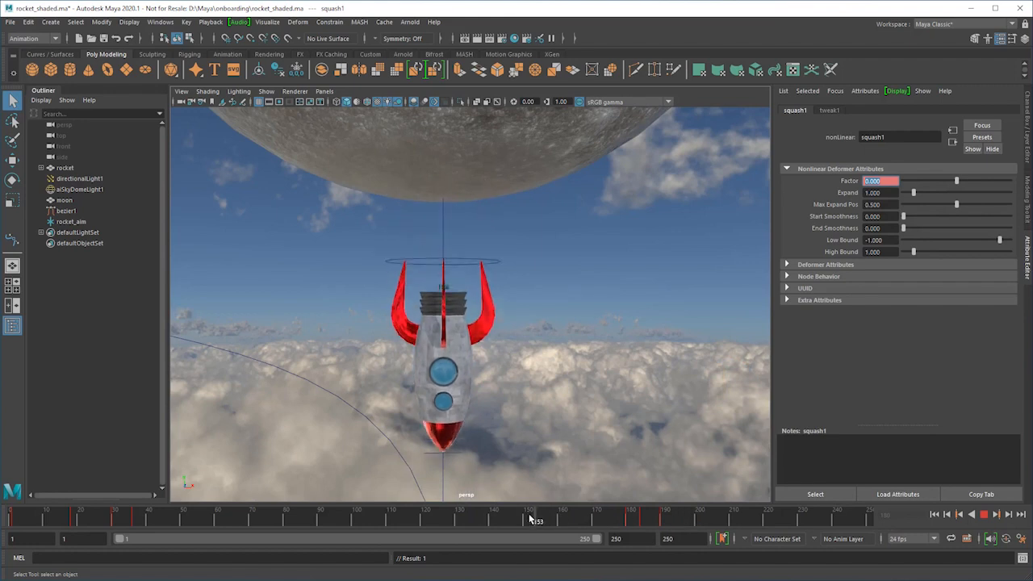
pyautogui.click(983, 515)
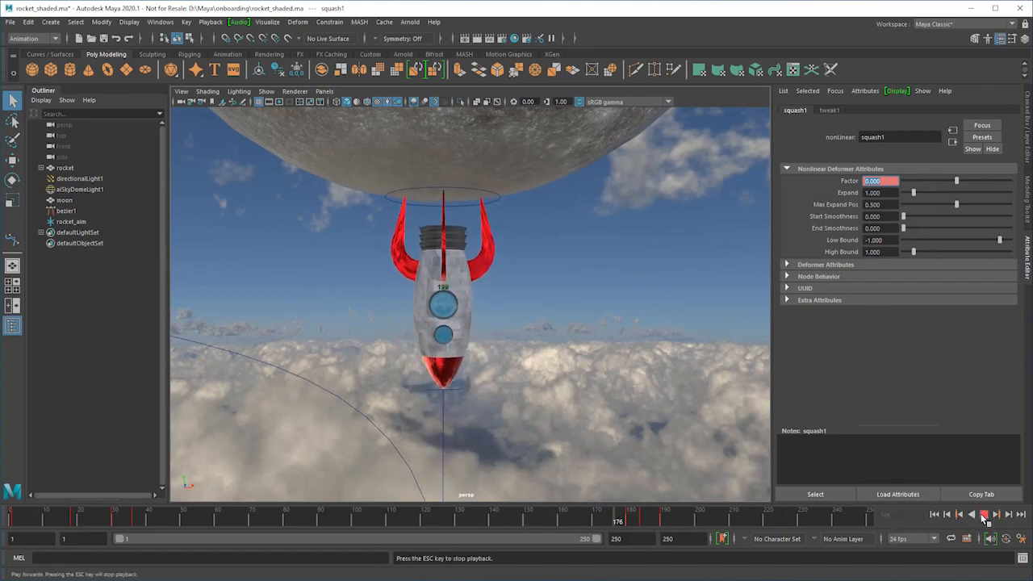
pyautogui.click(984, 517)
# - Frame the launch pad, moon and whole flight path in the perspective view, clear the selection and collapse the Attribute Editor
pyautogui.keyDown('alt'); pyautogui.moveTo(638, 379); pyautogui.dragTo(474, 362, button='right'); pyautogui.keyUp('alt')
pyautogui.keyDown('alt'); pyautogui.moveTo(475, 361); pyautogui.dragTo(571, 340, button='middle'); pyautogui.keyUp('alt')
pyautogui.keyDown('alt'); pyautogui.moveTo(571, 340); pyautogui.dragTo(552, 363, button='right'); pyautogui.keyUp('alt')
pyautogui.keyDown('alt'); pyautogui.moveTo(552, 363); pyautogui.dragTo(555, 311, button='middle'); pyautogui.keyUp('alt')
pyautogui.click(557, 313)
pyautogui.click(1024, 265)
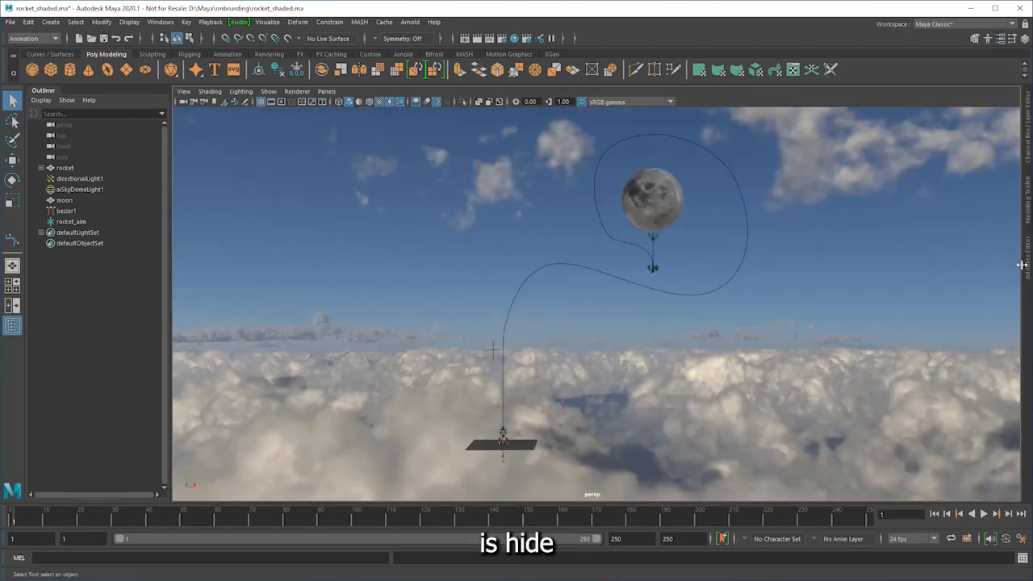
# - Hide the Bezier path, the rocket_aim locator and the rocket's squash handle together
pyautogui.keyDown('shift'); pyautogui.click(671, 297); pyautogui.keyUp('shift')
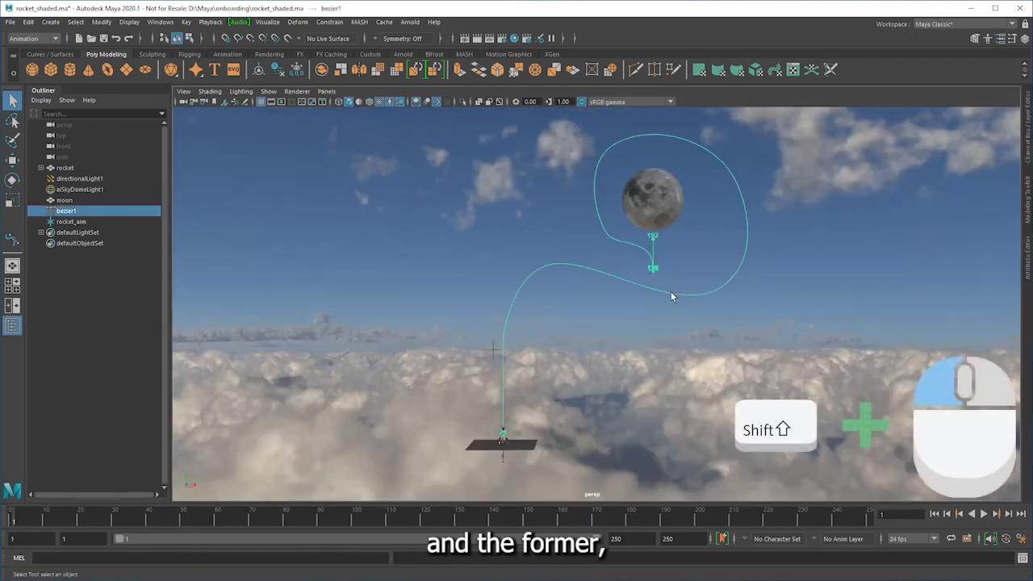
pyautogui.keyDown('shift'); pyautogui.click(495, 352); pyautogui.keyUp('shift')
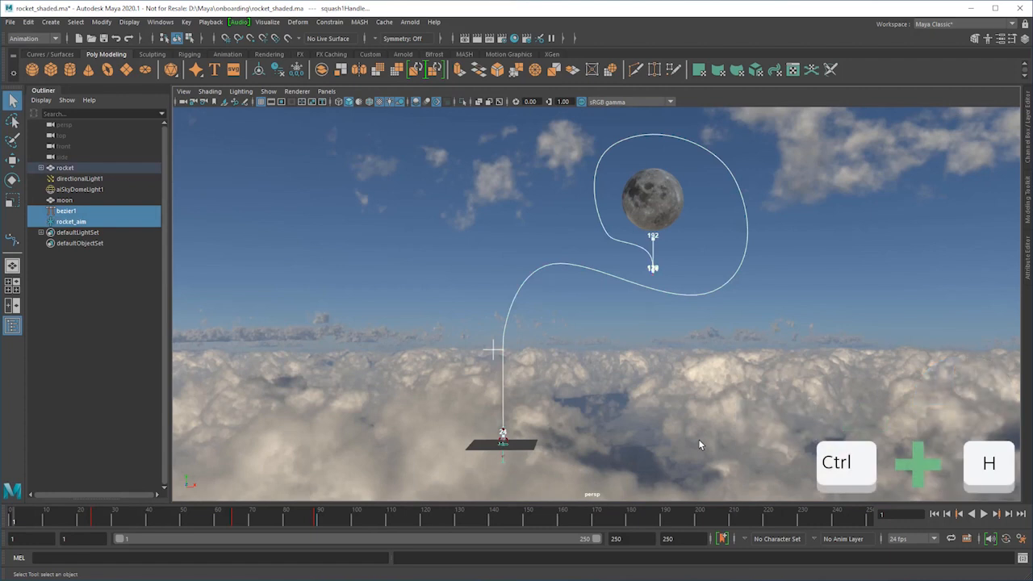
pyautogui.hotkey('ctrl', 'h')
# - Hide the Outliner and play the complete rocket animation in the enlarged viewport
pyautogui.click(12, 325)
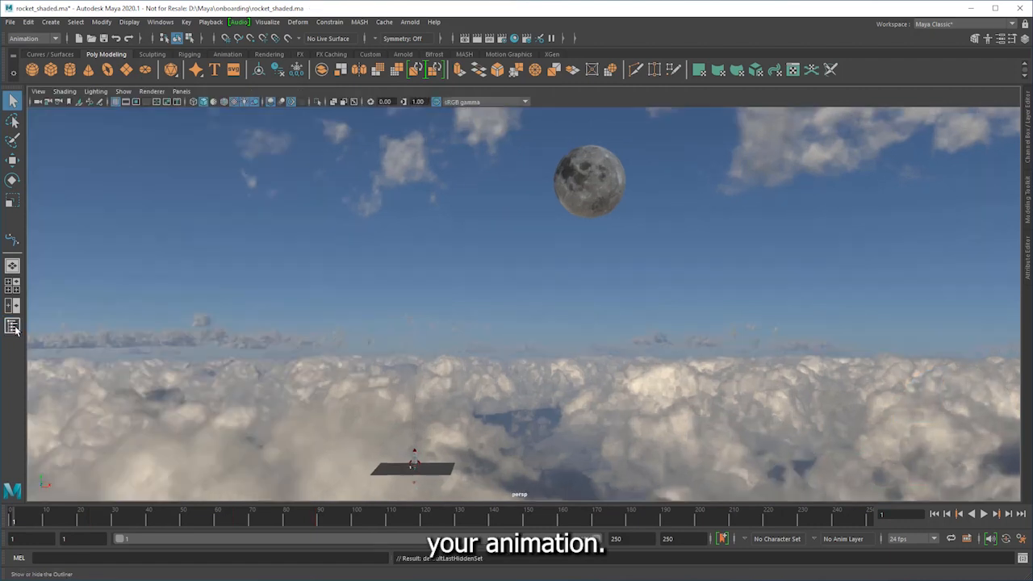
pyautogui.click(984, 514)
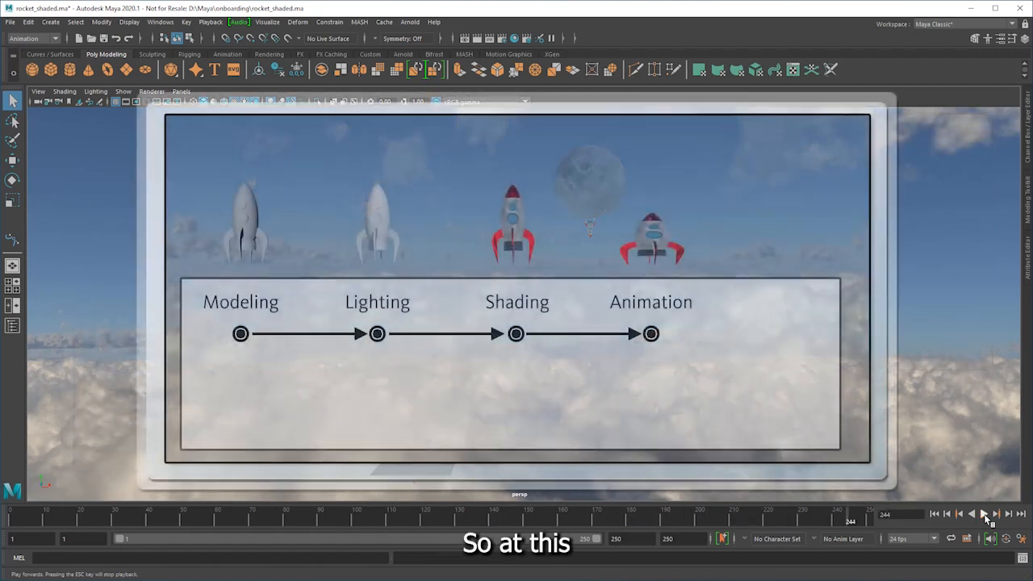
pyautogui.click(984, 514)
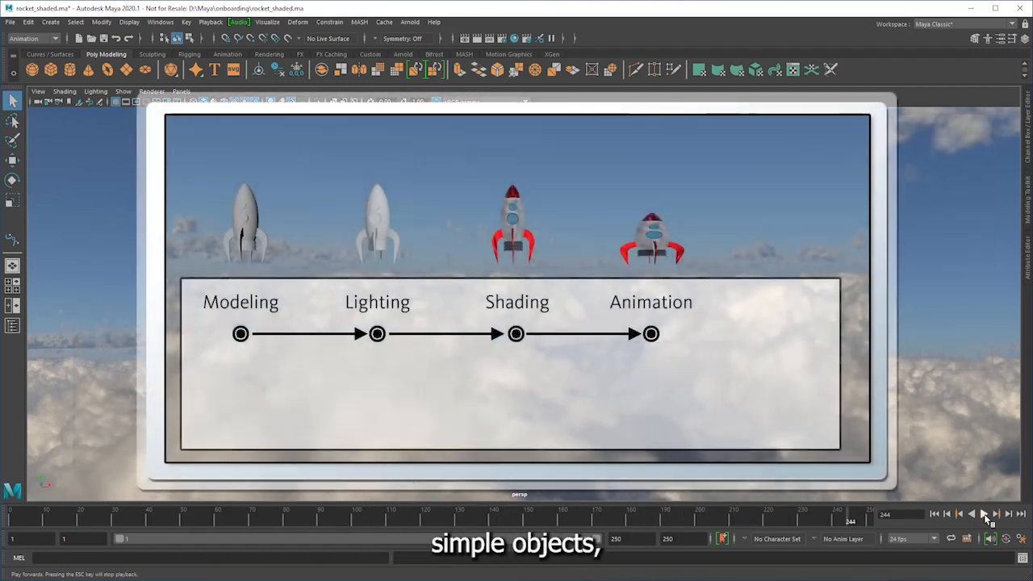